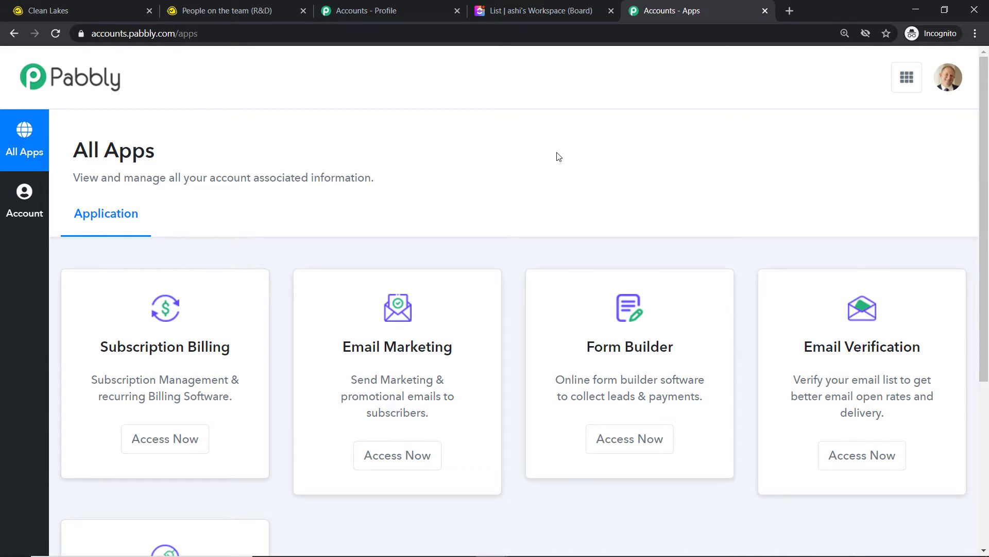
Open Pabbly Connect from the list of apps and create a workflow named Basecamp To ClickUp.
scroll(551, 185, down, 5)
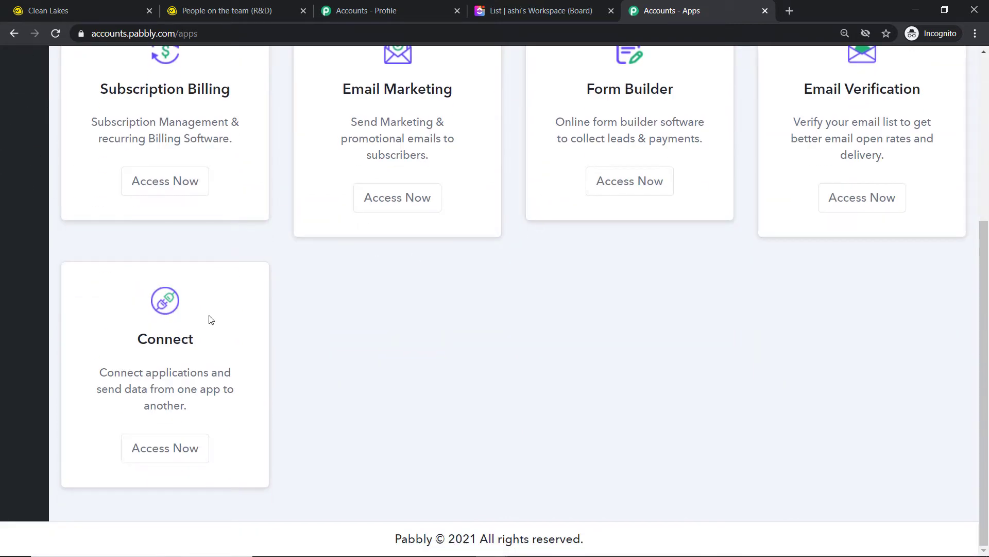
click(188, 447)
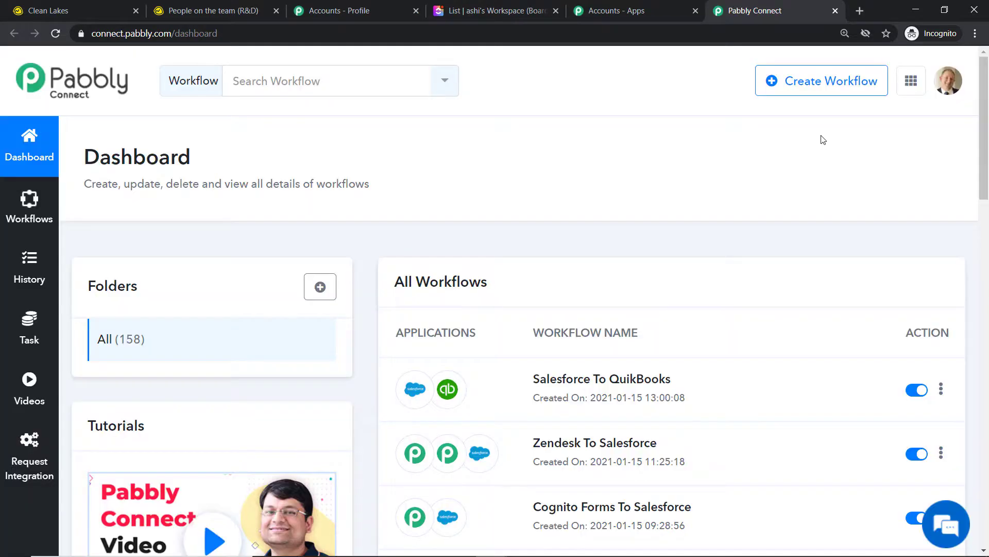
click(820, 98)
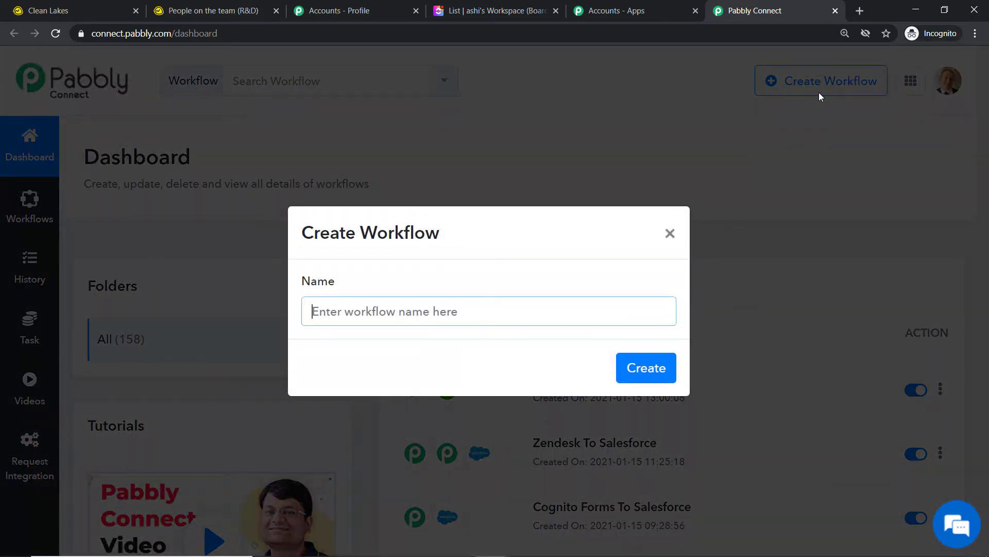
text(B)
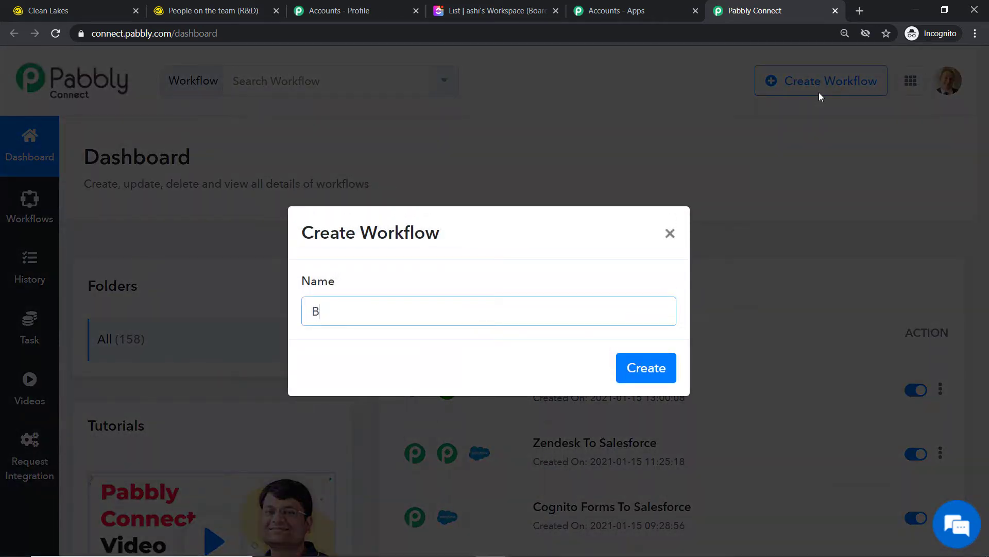
text(asedamp To Clicku)
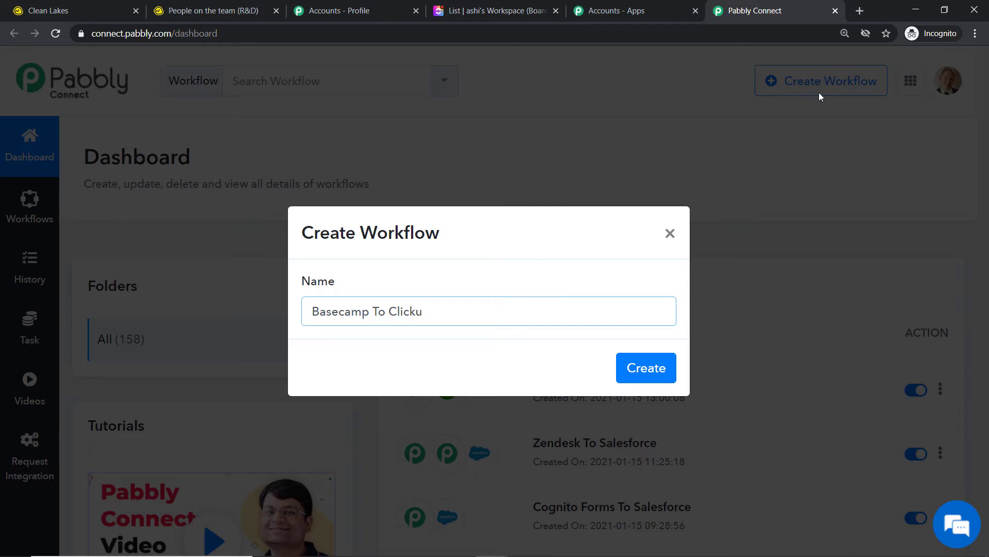
text(Up)
click(636, 369)
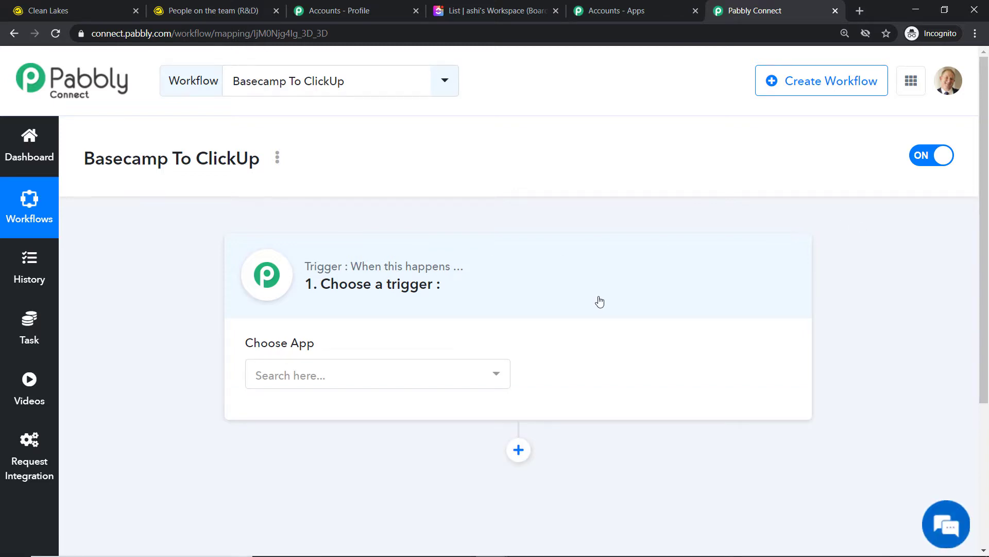
Set the workflow's trigger app to Basecamp with New To-do as the trigger event.
click(329, 376)
text(basec)
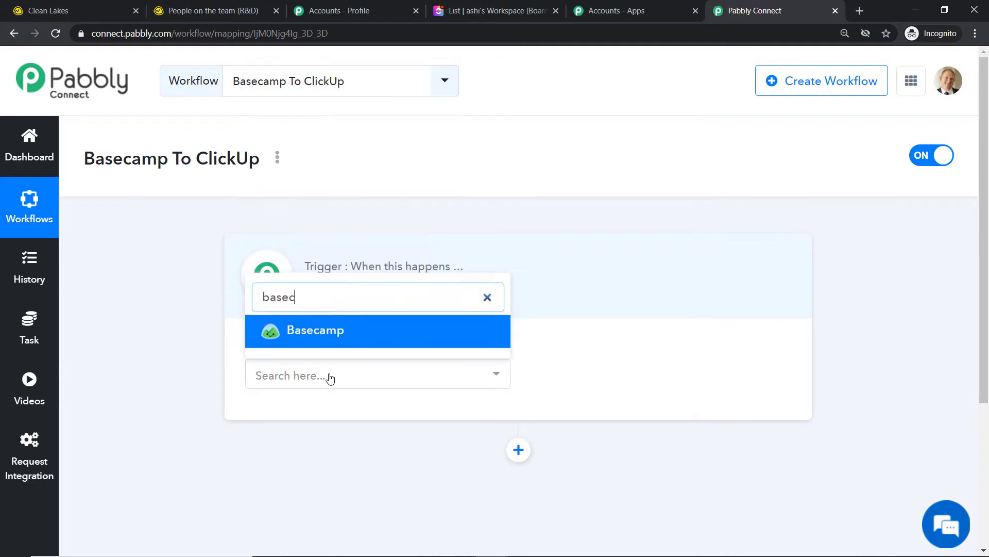
click(360, 342)
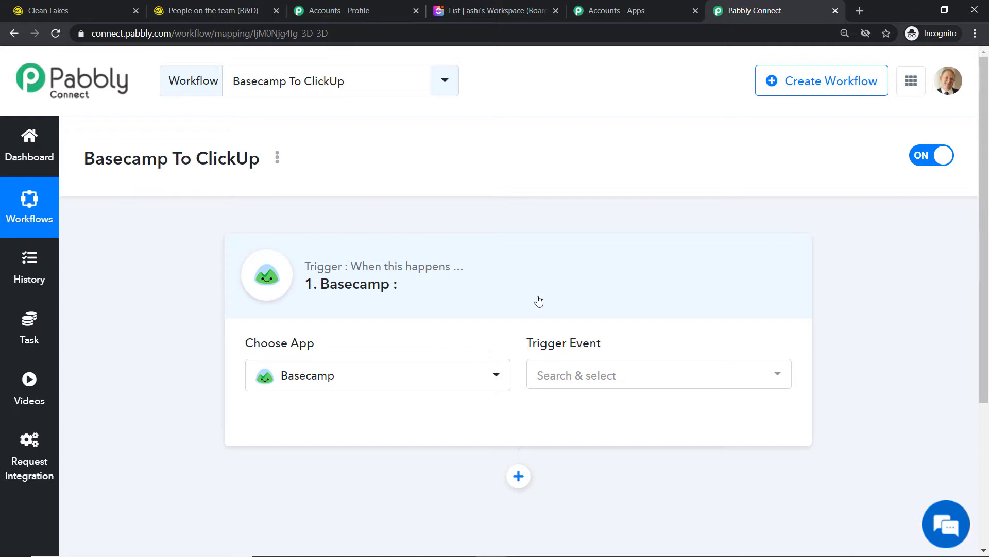
click(572, 376)
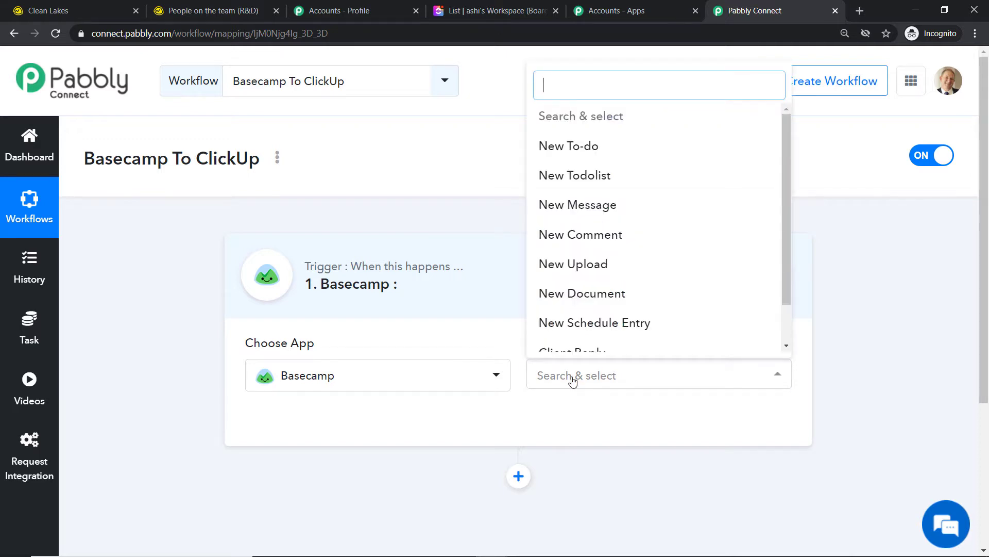
click(585, 148)
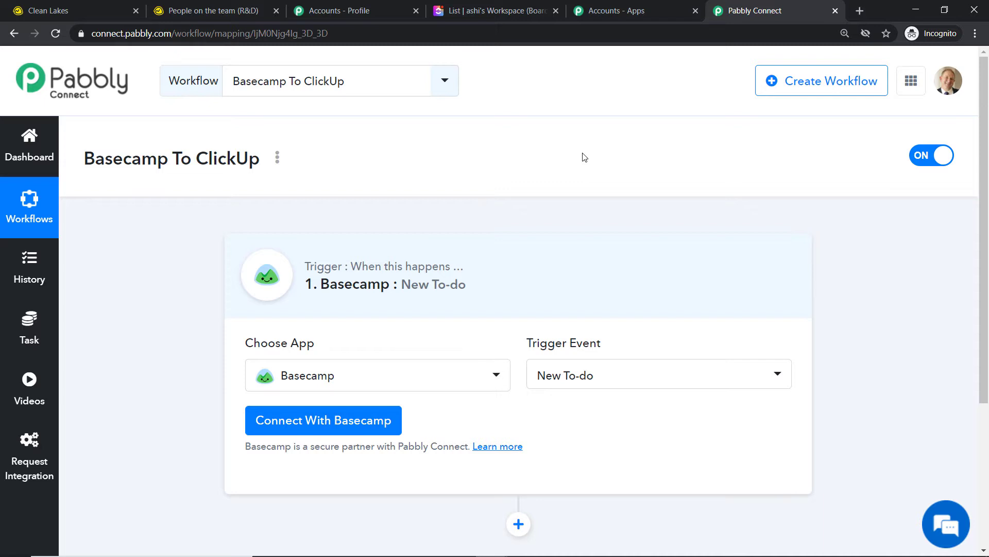
click(595, 378)
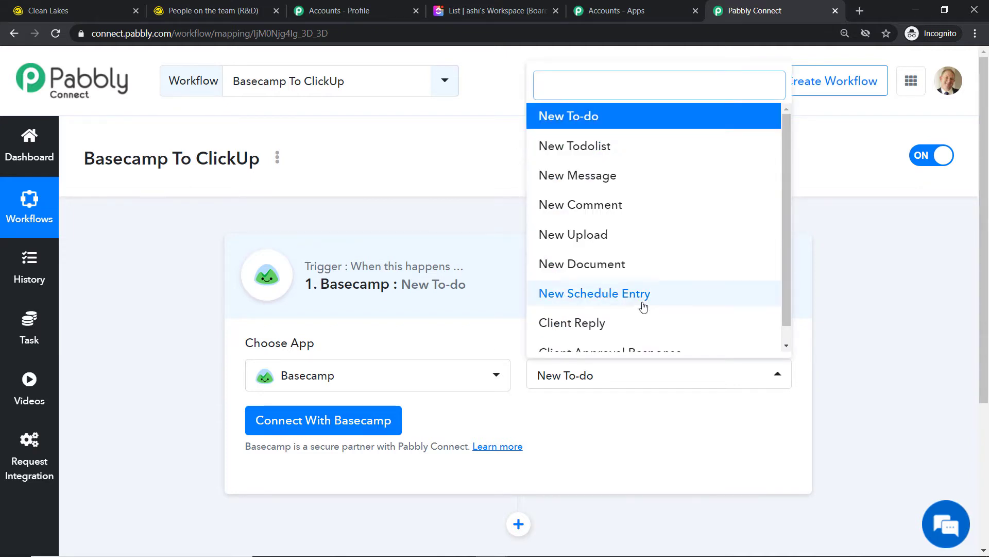
scroll(599, 293, down, 1)
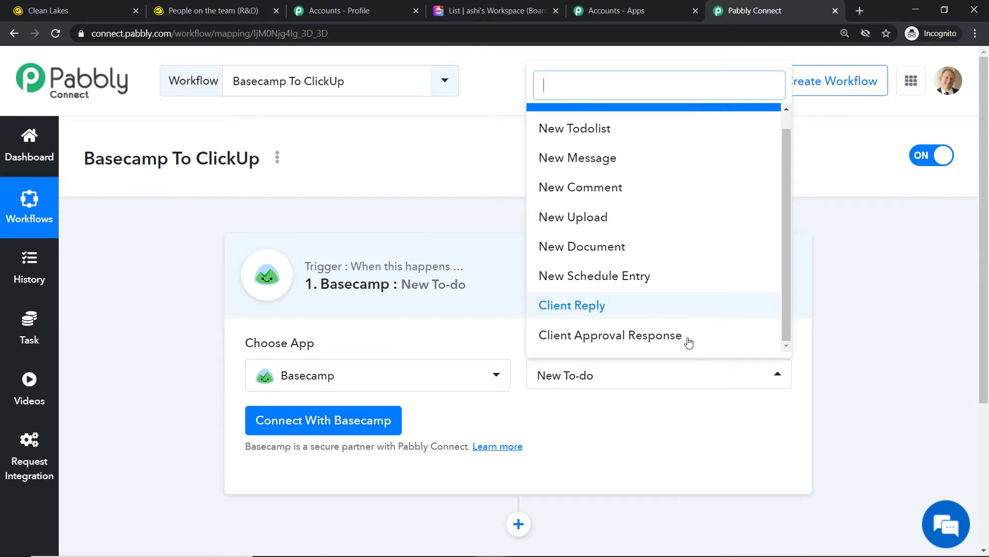
click(624, 422)
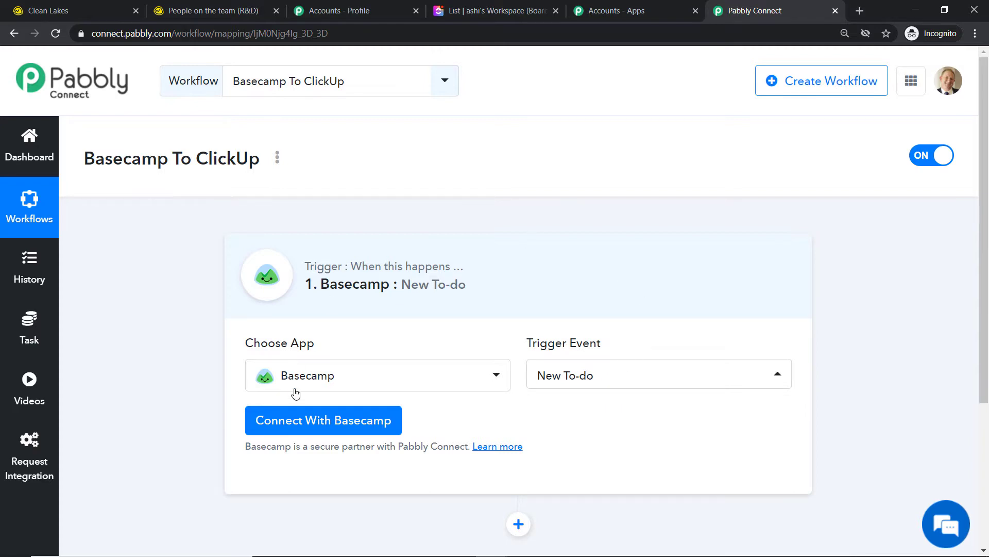
Connect the trigger to Basecamp with new credentials, allow Pabbly Connect access to the account and acknowledge the authorization.
click(323, 424)
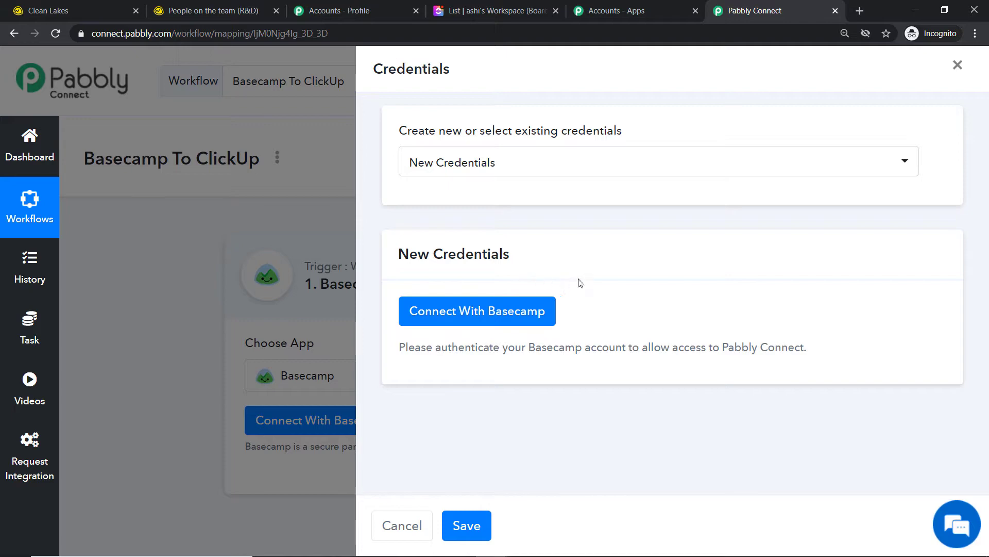
click(456, 322)
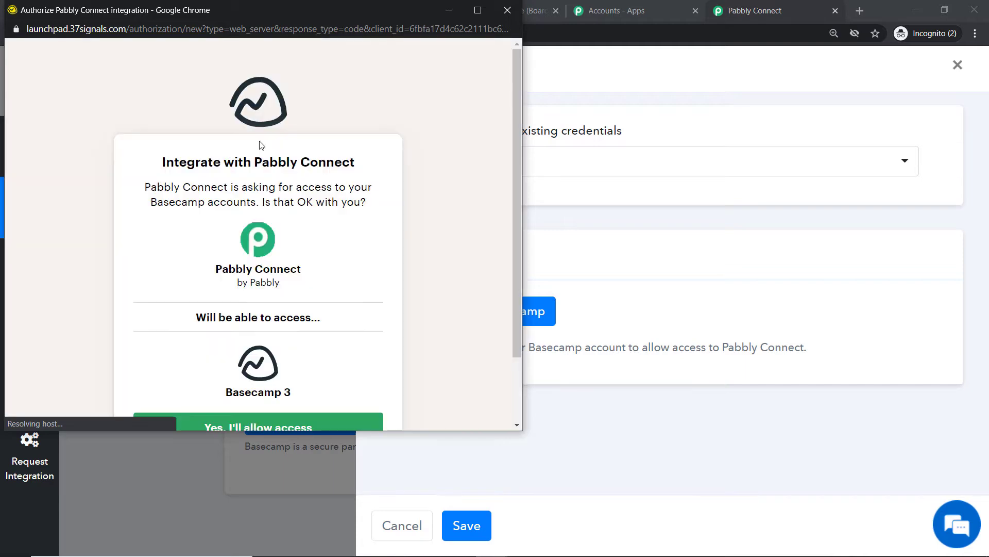
scroll(306, 185, down, 1)
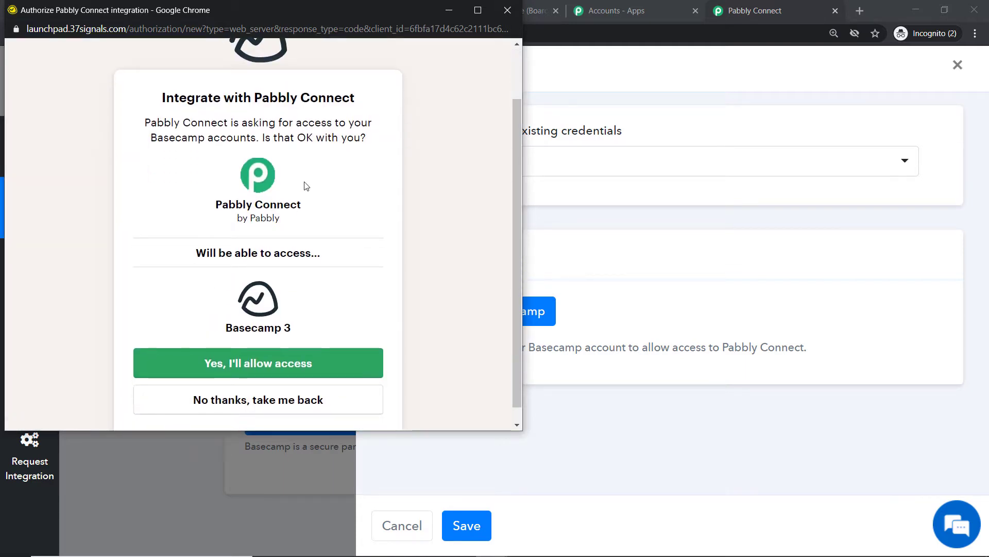
click(275, 365)
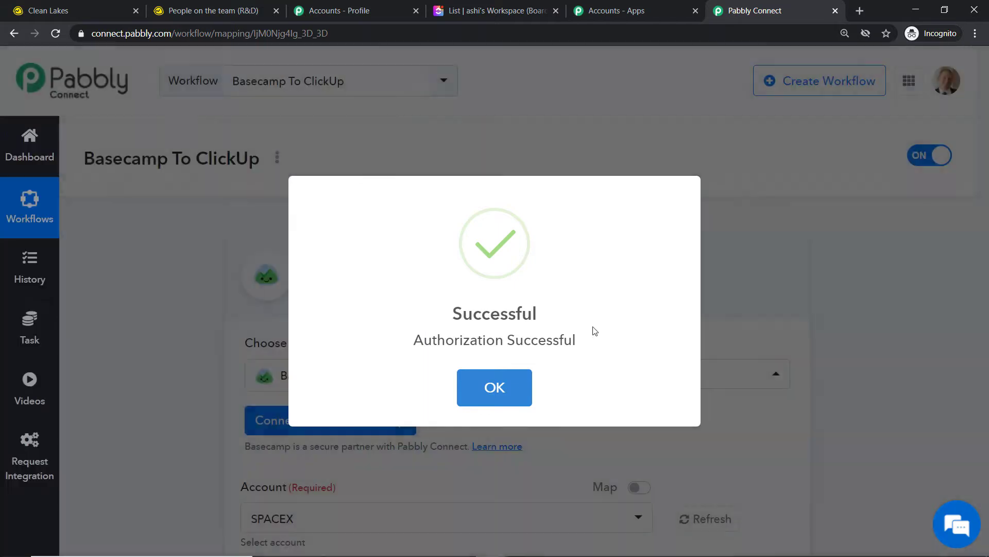
click(499, 385)
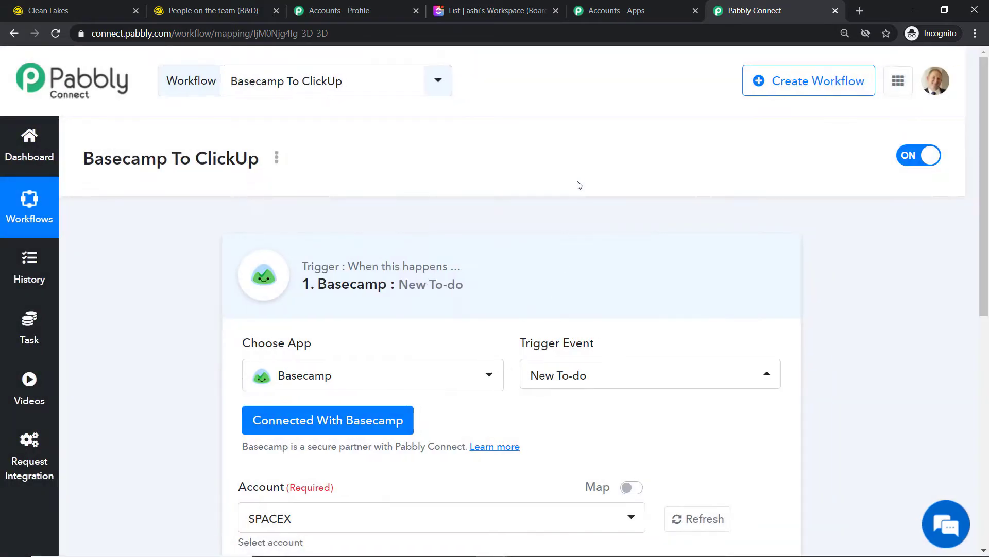
Examine the trigger's account and project choices, checking them against the project of the Clean Lakes to-do list in Basecamp.
scroll(579, 184, down, 5)
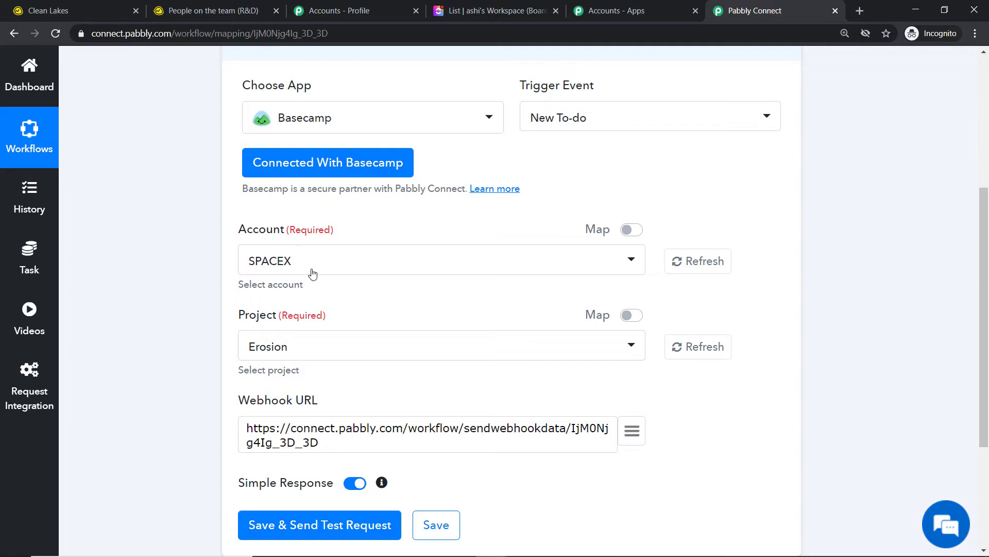
click(95, 5)
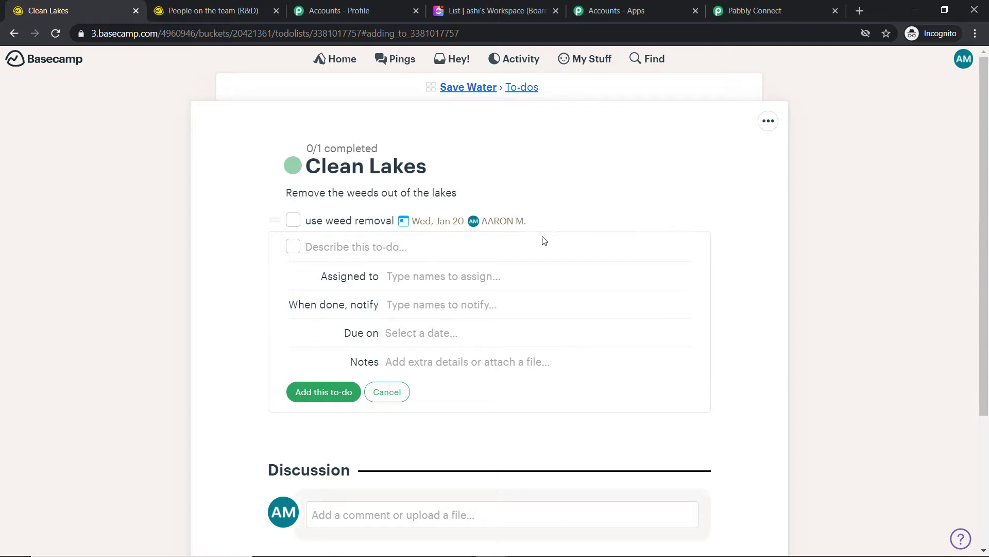
click(745, 10)
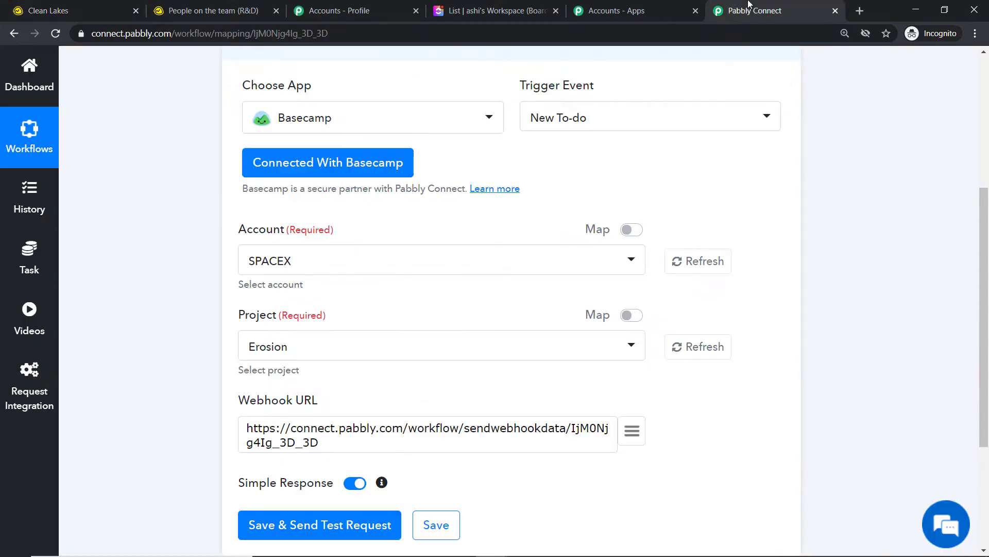
click(284, 355)
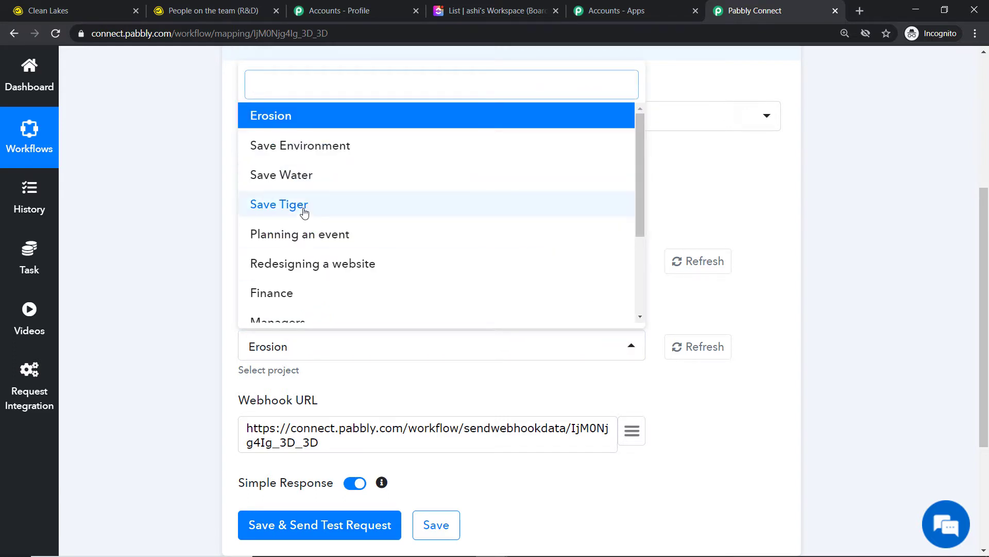
scroll(299, 266, down, 3)
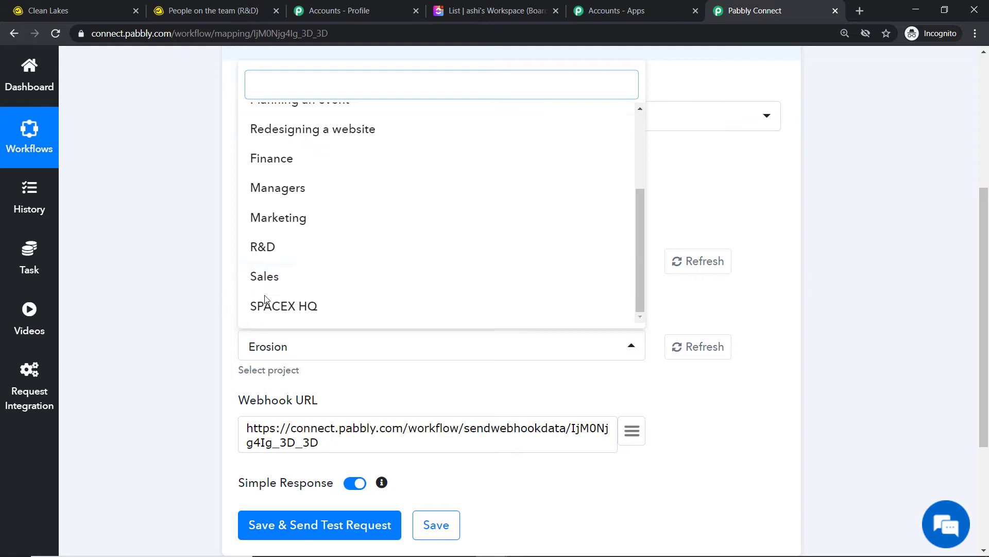
scroll(312, 252, up, 5)
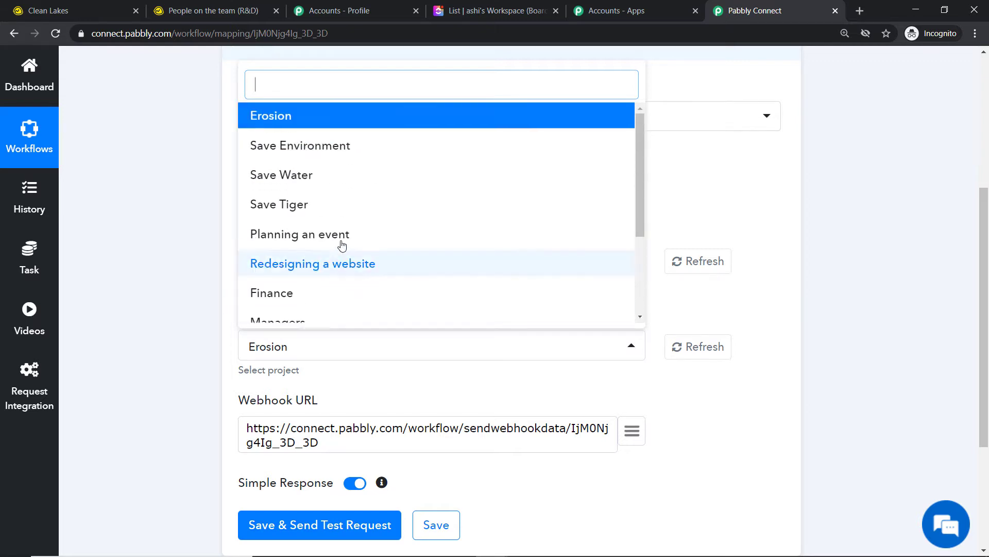
scroll(486, 181, up, 3)
click(859, 246)
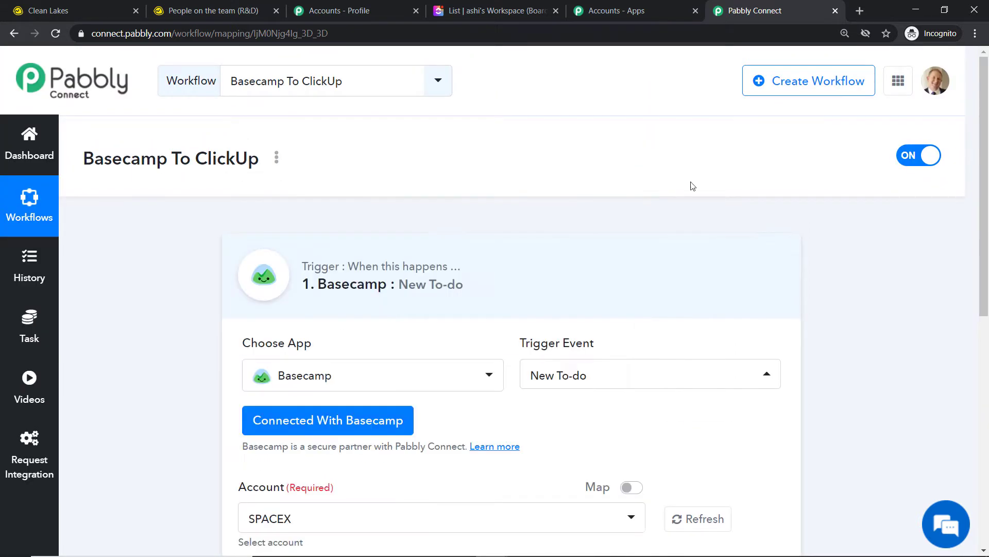
Switch to Basecamp and create a new project named Save Elephants from the home page.
click(47, 9)
click(474, 87)
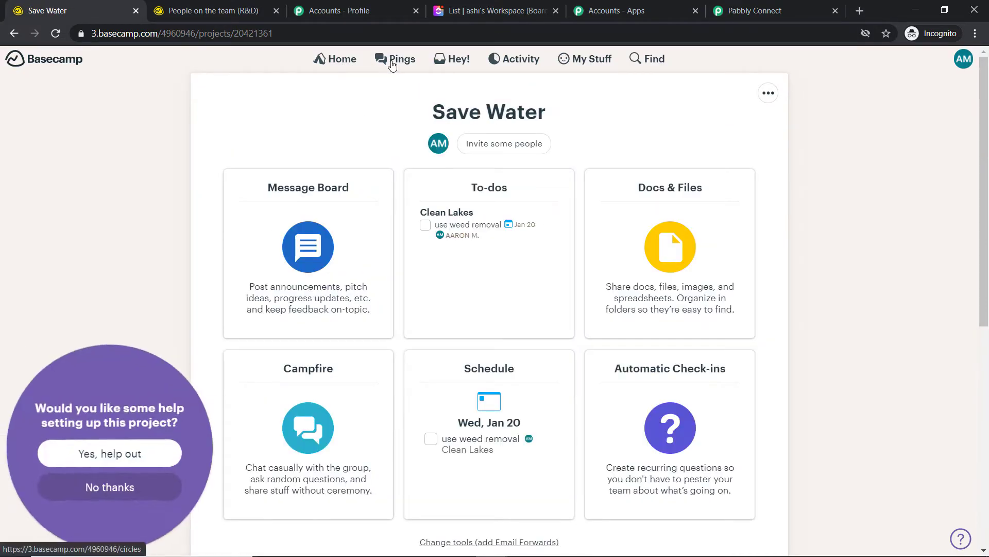
click(339, 61)
scroll(557, 196, down, 5)
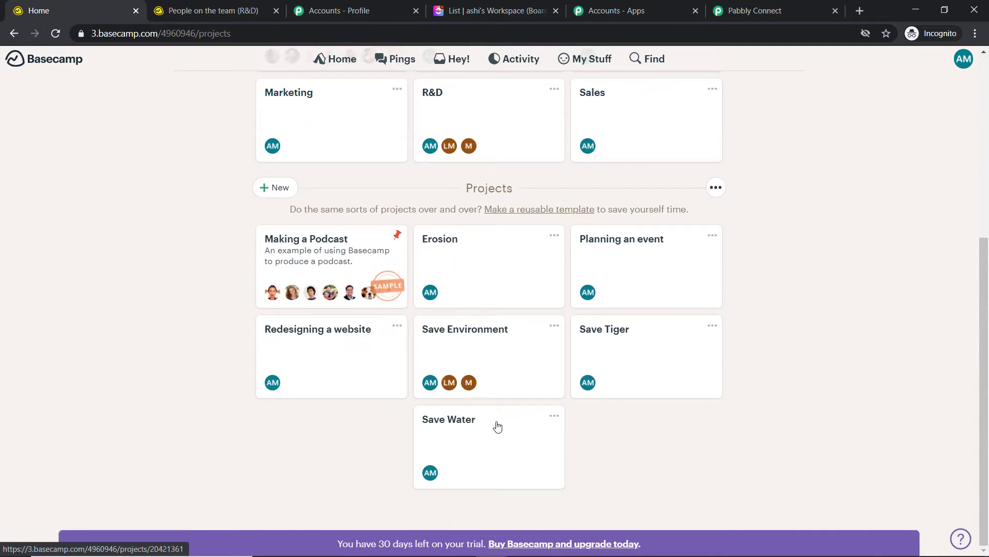
click(279, 192)
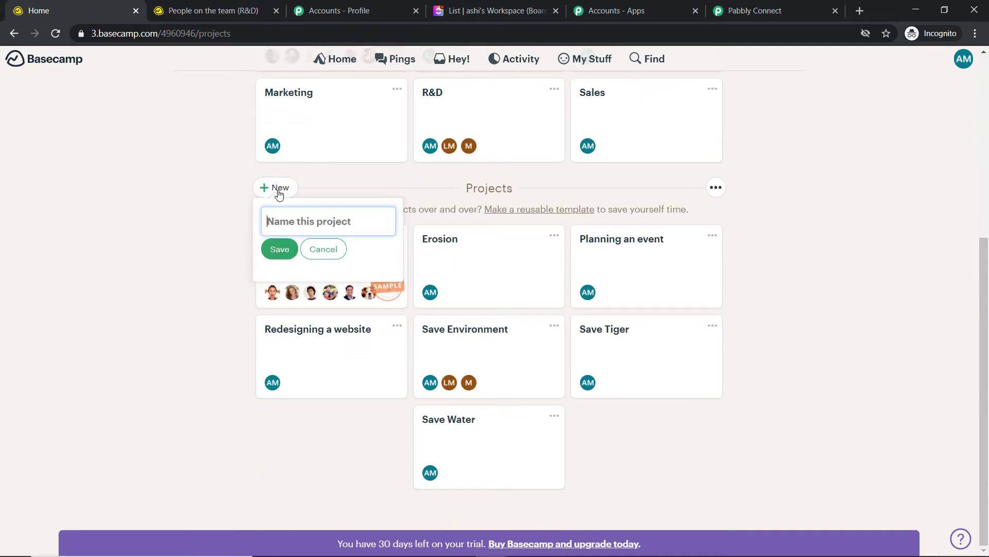
click(293, 229)
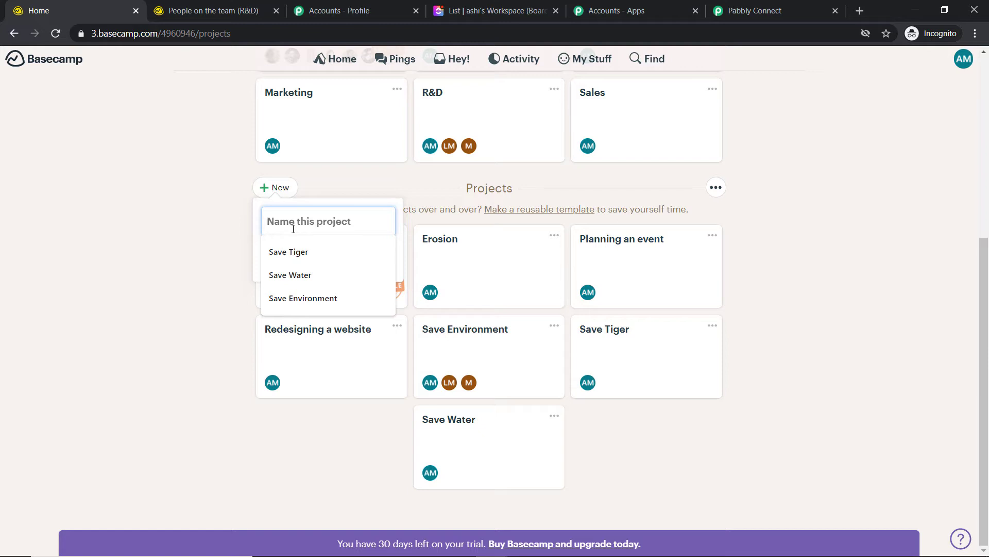
text(Save E)
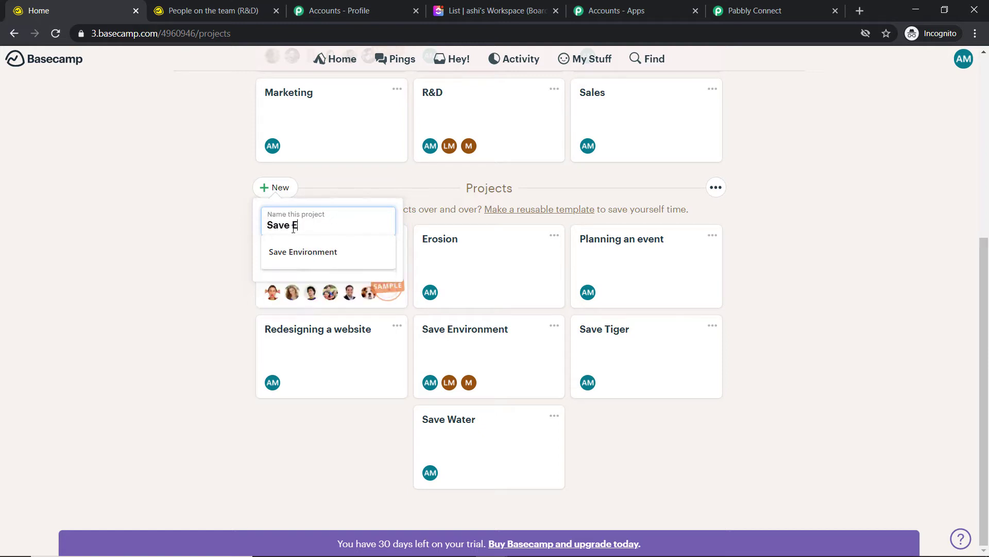
text(lephants)
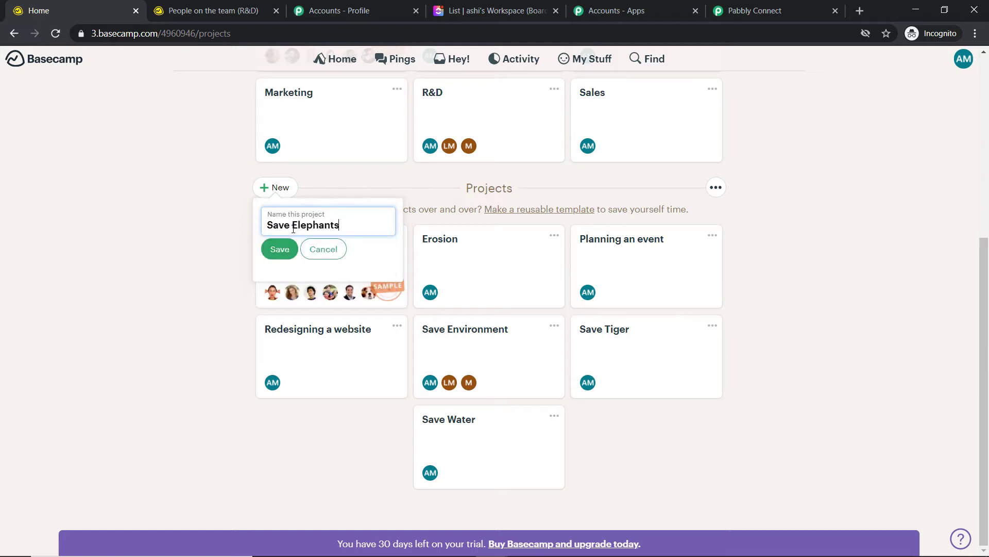
click(280, 249)
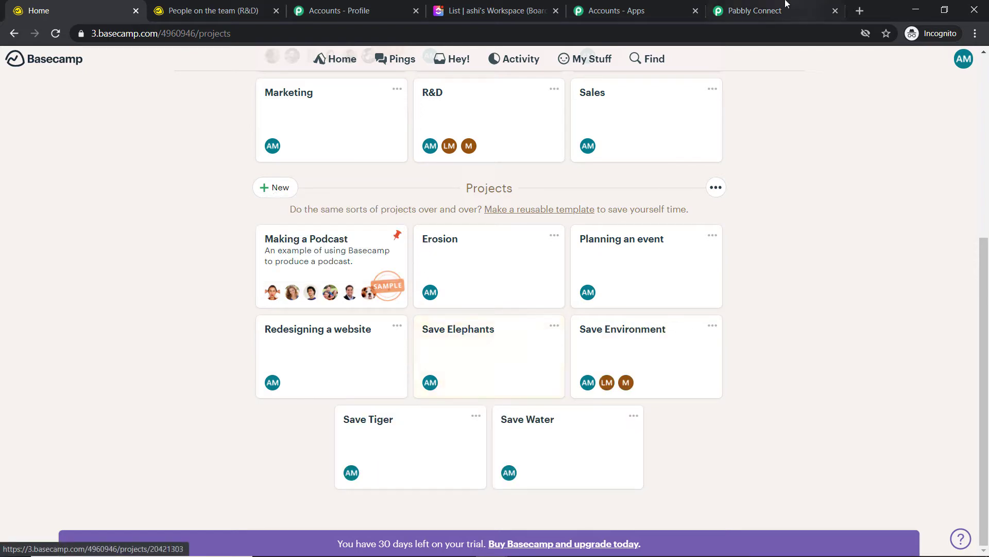
Switch to Pabbly Connect, refresh the trigger's project list and select the Save Elephants project.
click(766, 6)
scroll(618, 194, down, 5)
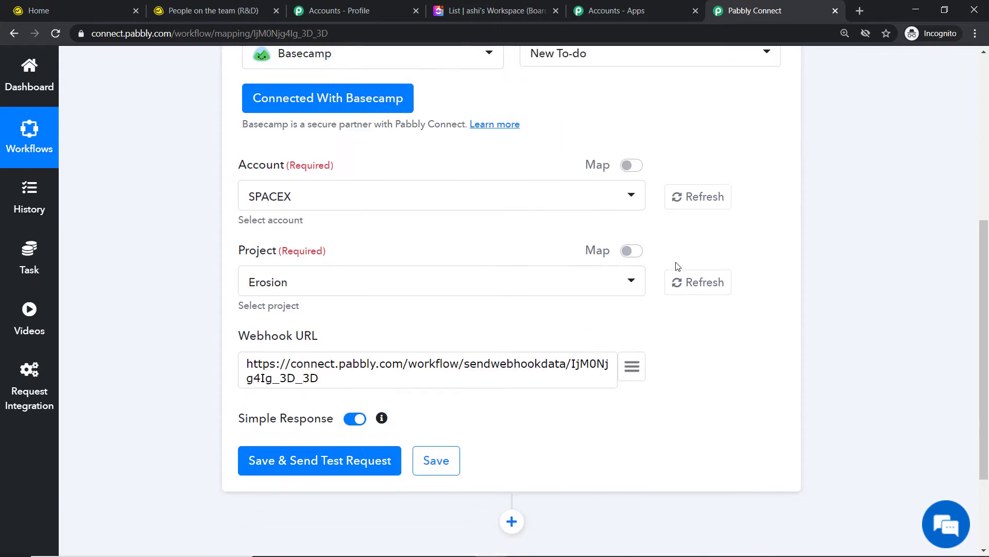
click(697, 280)
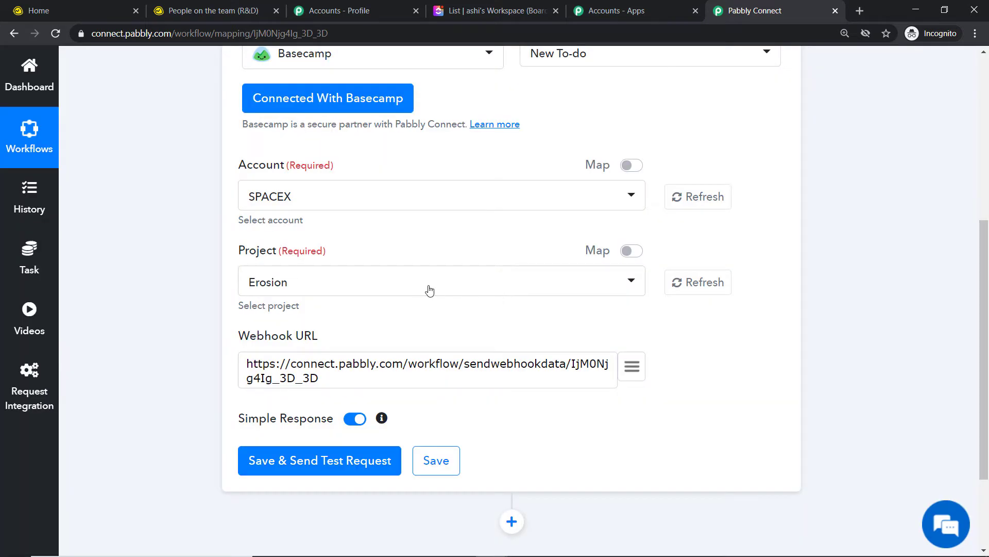
click(430, 290)
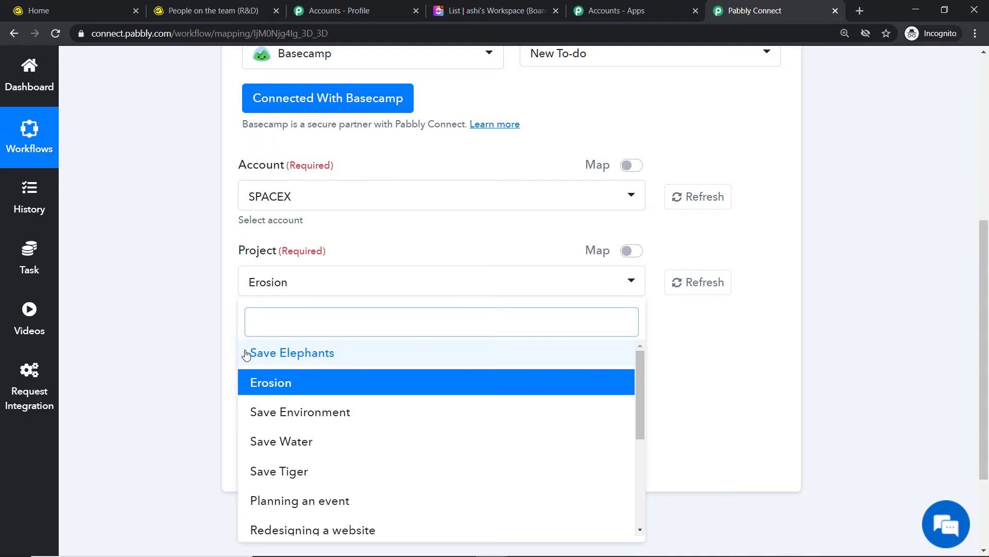
click(326, 356)
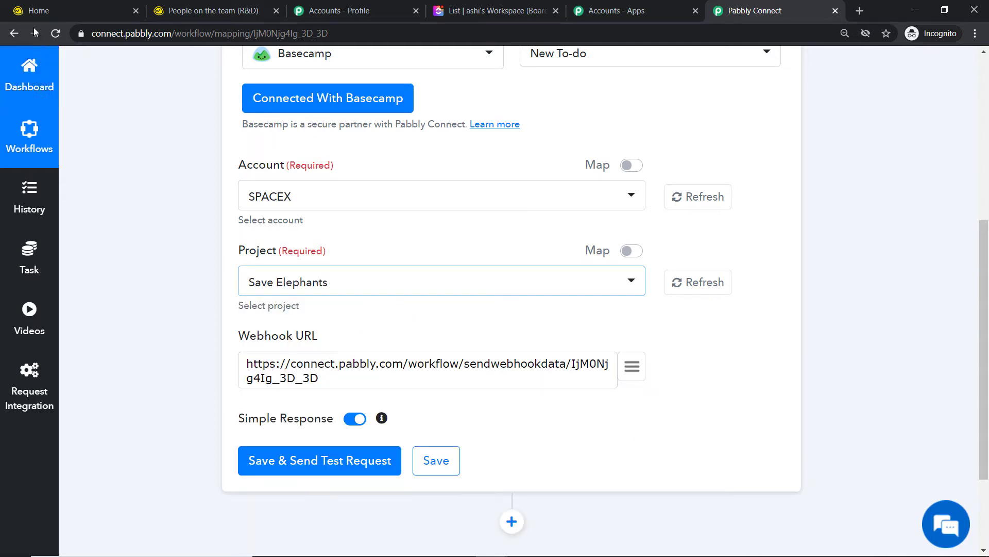
Set the trigger's project to Save Environment, checking the choice against the project list in Basecamp.
click(41, 10)
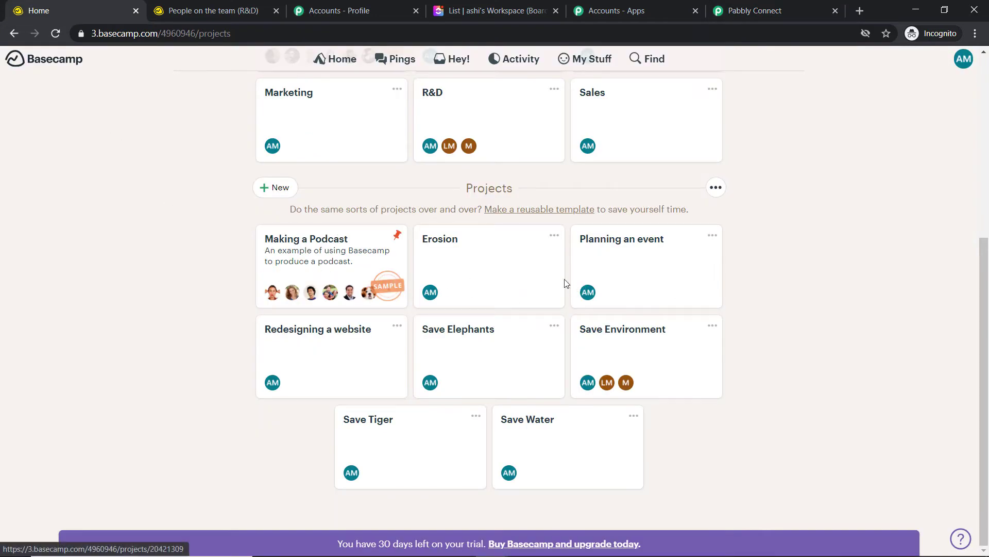
click(799, 6)
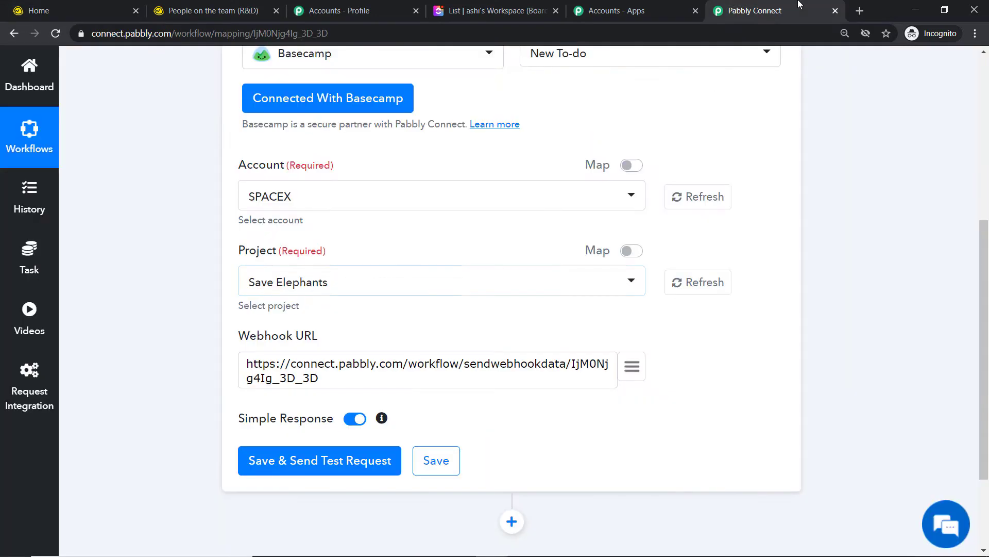
click(468, 289)
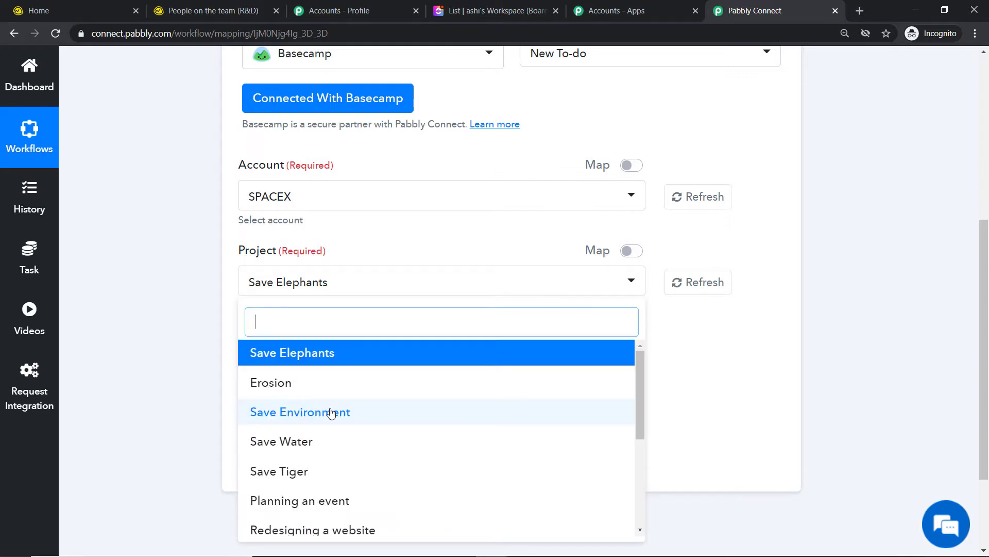
click(289, 413)
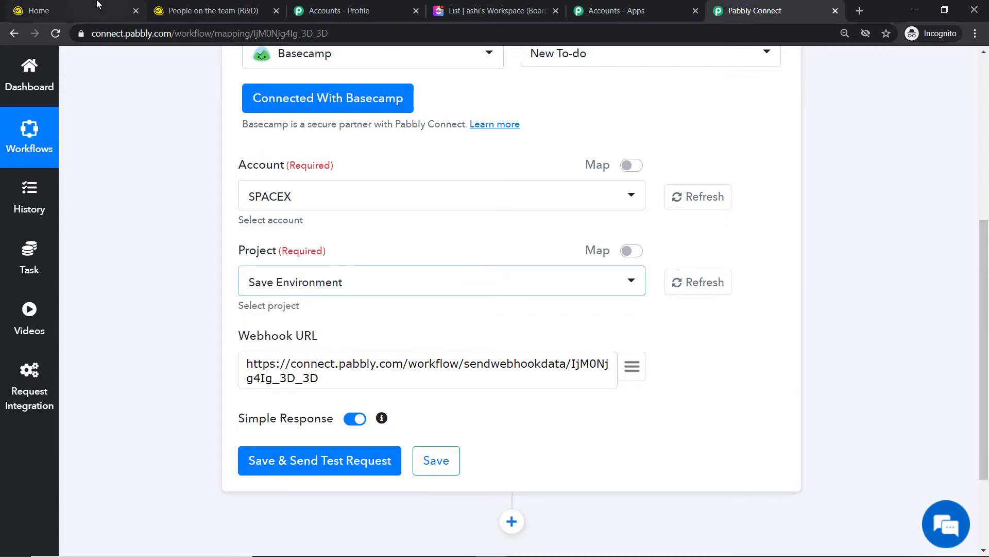
click(83, 10)
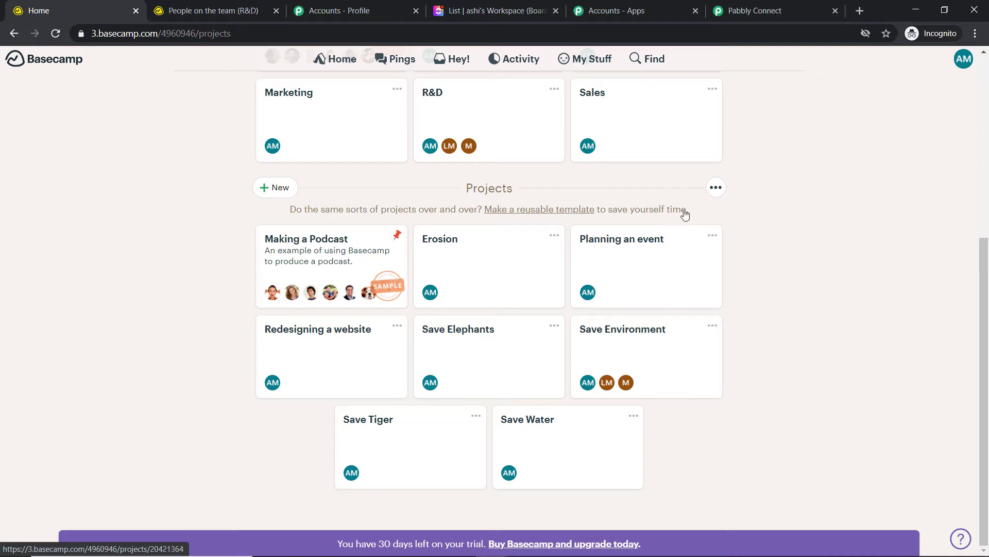
click(748, 8)
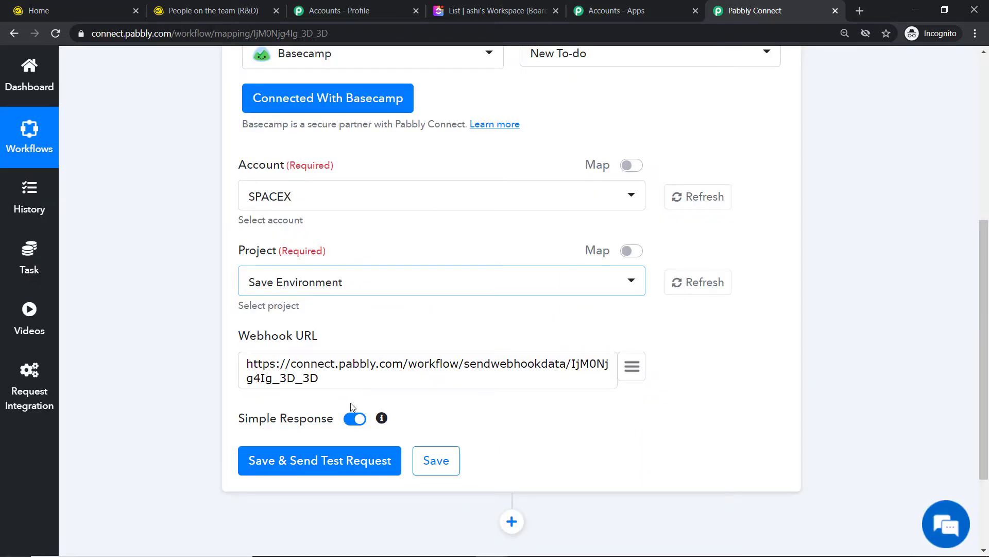
Save the Basecamp trigger, send a test request and review its API response.
scroll(351, 402, down, 1)
click(282, 401)
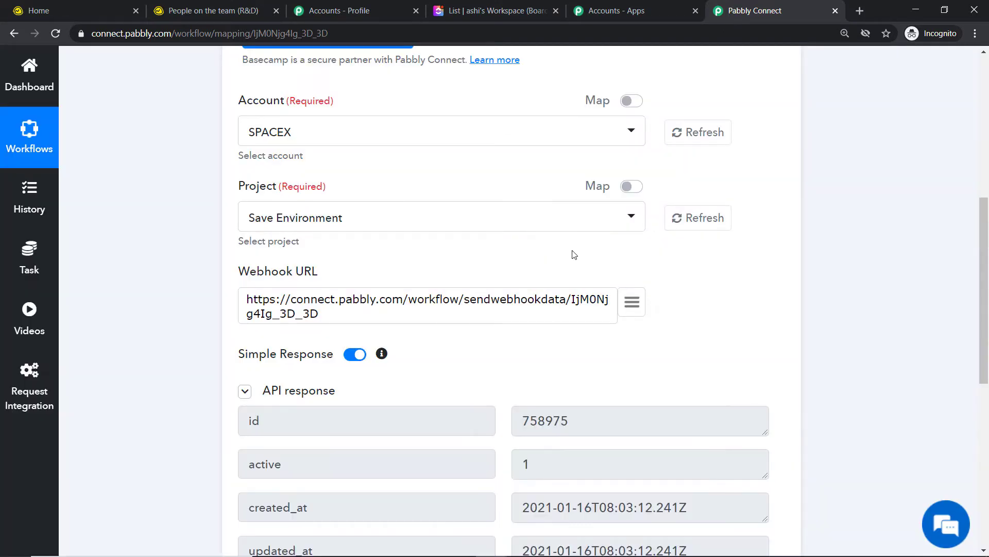
scroll(564, 261, down, 2)
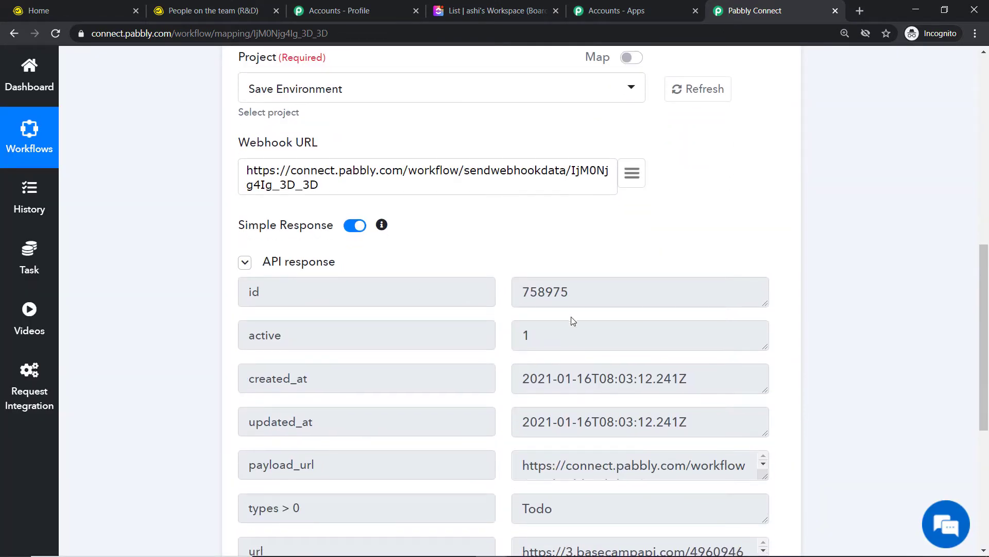
Check the Save Environment project in Basecamp, then return to Pabbly Connect and start capturing the trigger's webhook response.
click(77, 10)
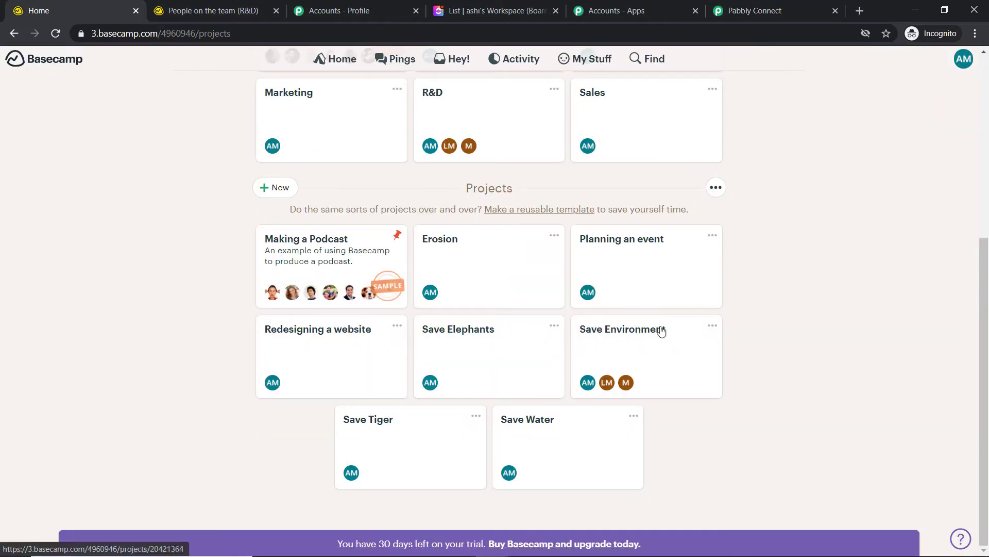
click(758, 6)
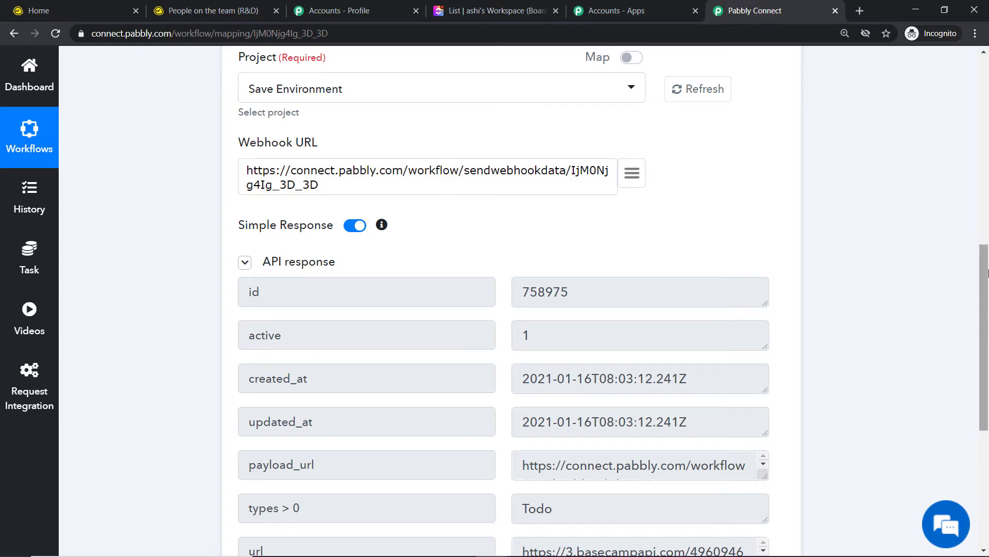
drag(987, 273, 986, 387)
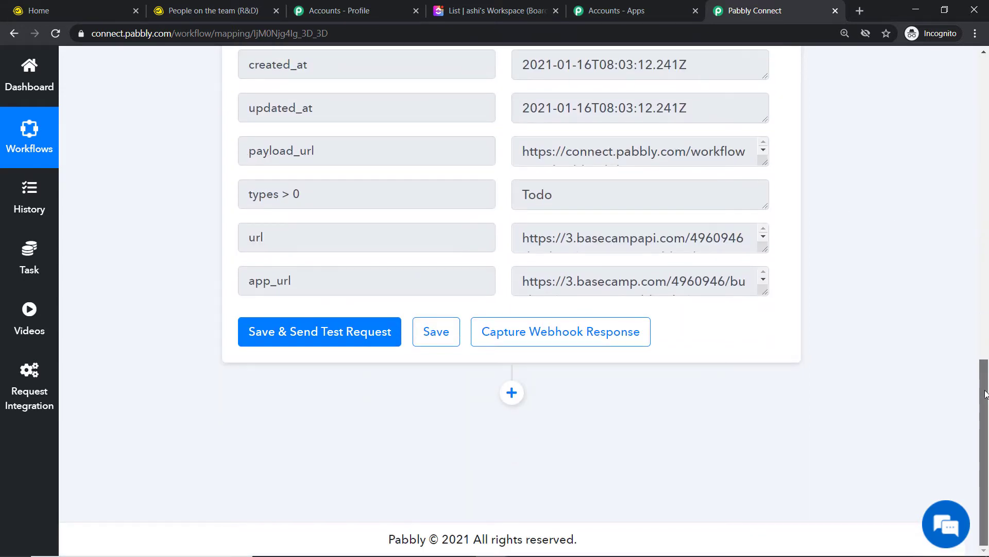
click(508, 337)
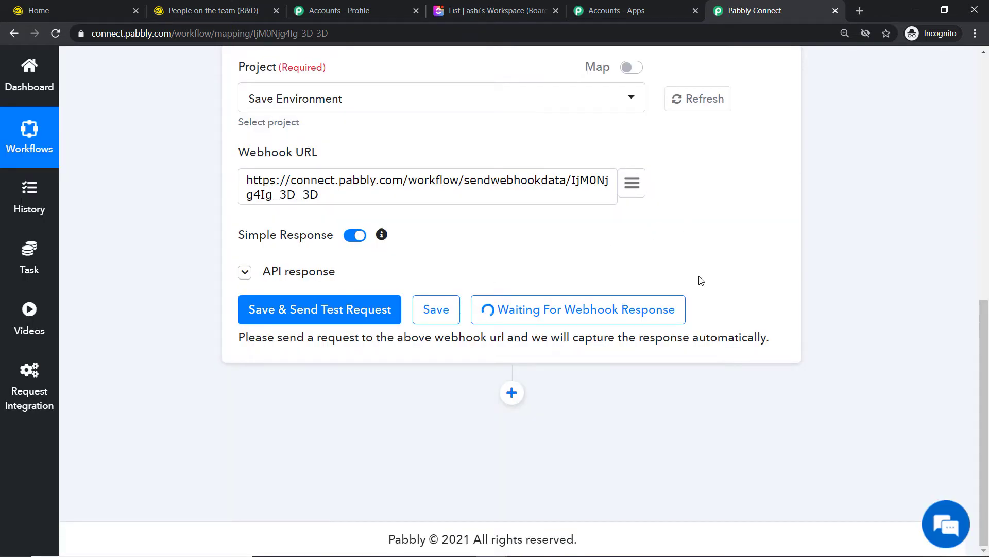
In Basecamp's Save Environment project, add a to-do list named "Ban Leather Products" with the details "Ban needs to stay for long time".
click(68, 2)
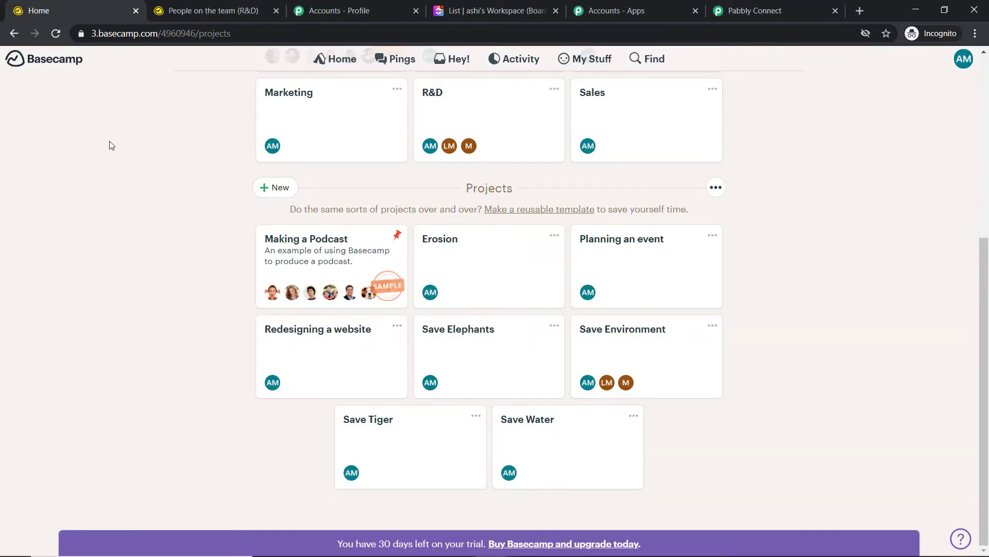
click(648, 335)
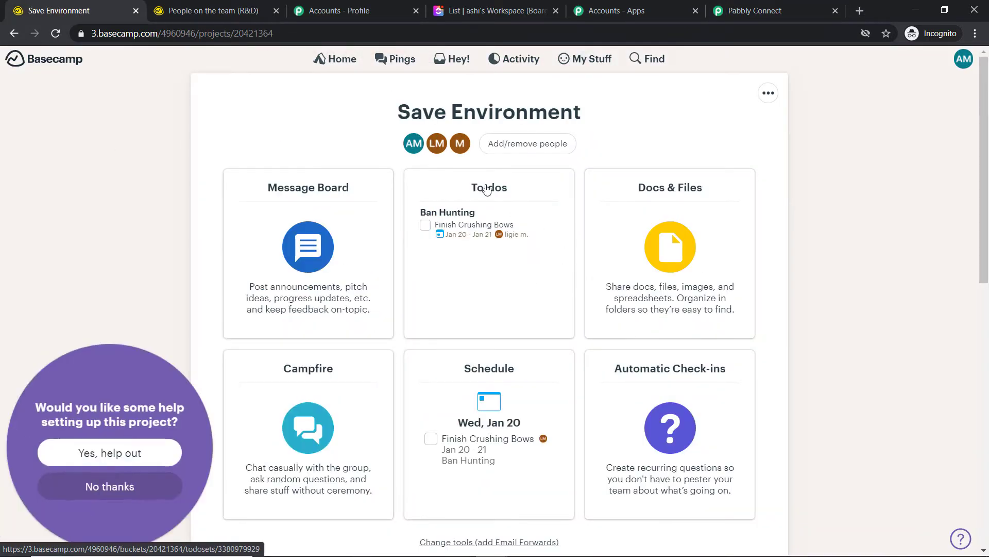
click(488, 196)
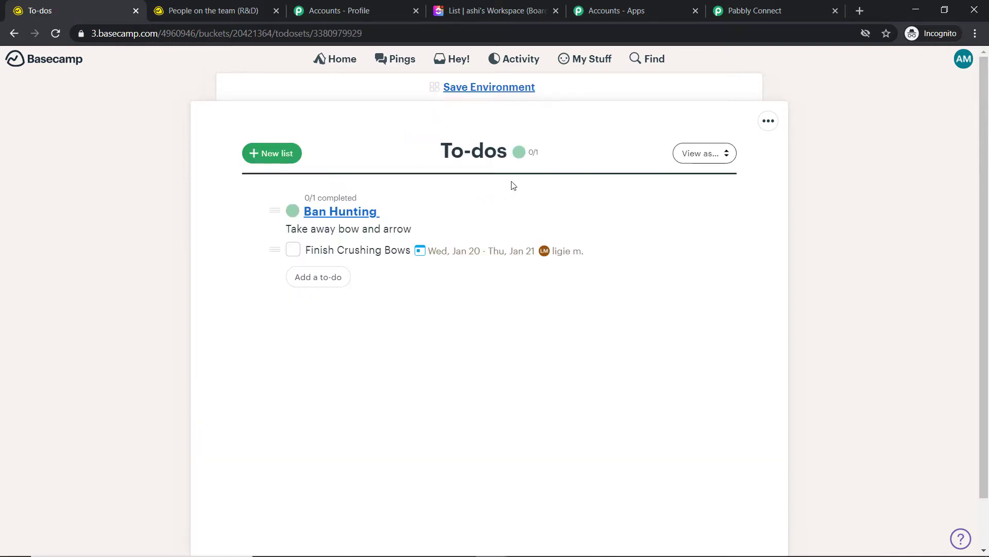
click(269, 154)
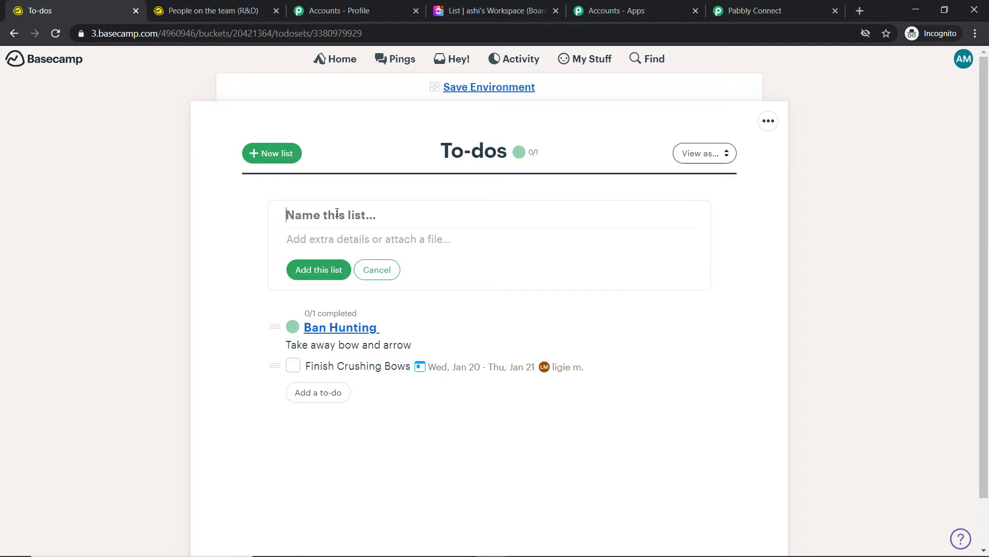
text(Ban Leather products)
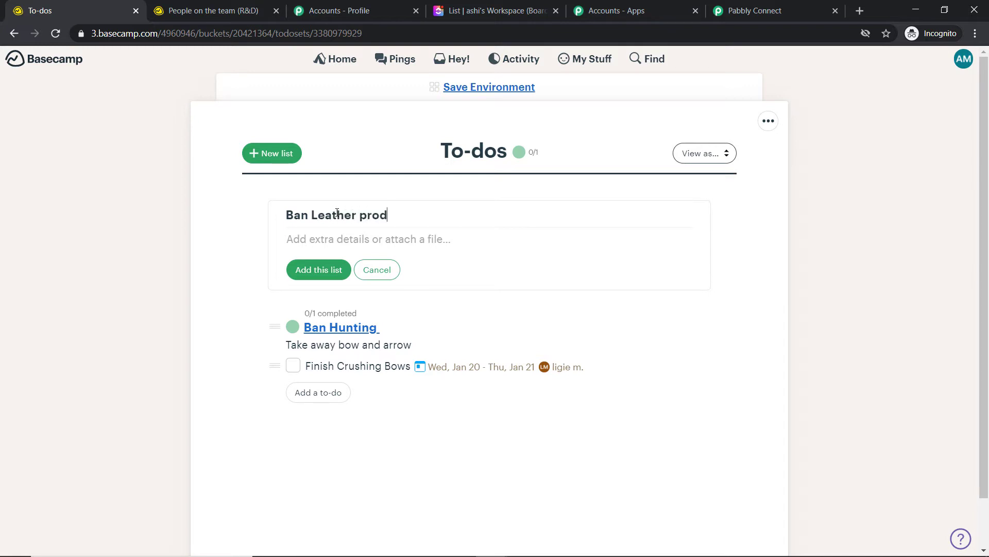
click(366, 214)
key(BackSpace)
text(P)
click(352, 240)
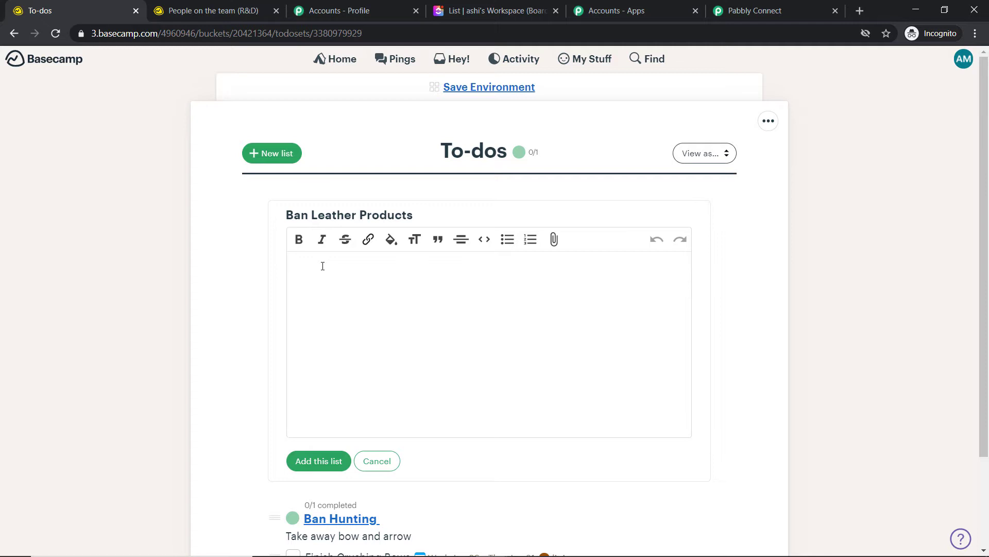
text(Ban needs to stay for long time)
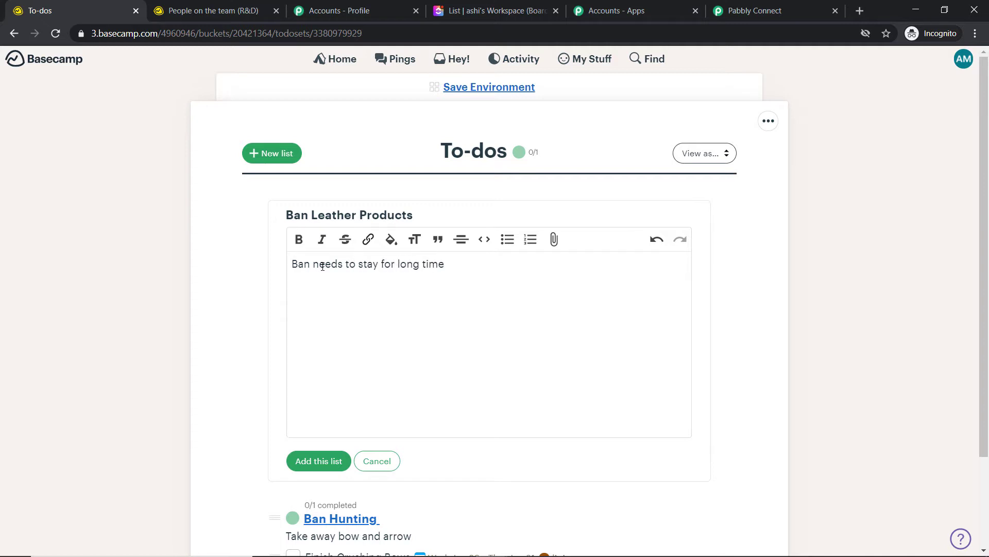
click(331, 460)
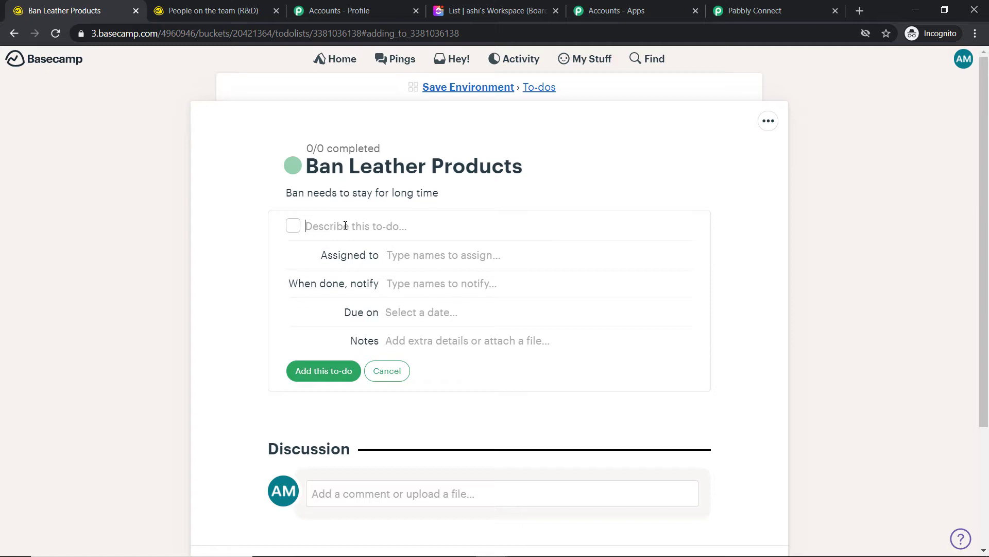
Describe the list's first to-do as "Leather is not environment friendly" and assign it to the team member whose name starts with "li".
text(Leather is not environment f)
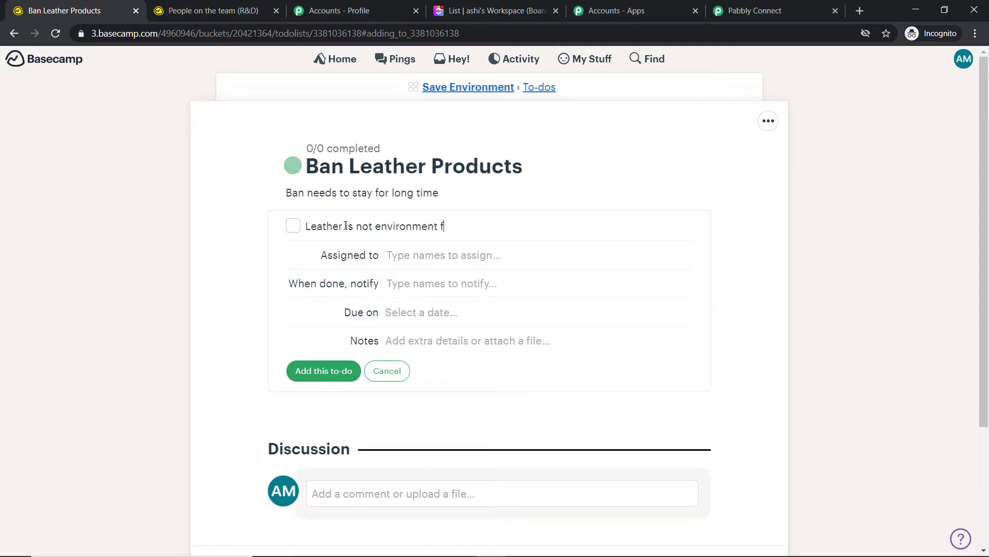
text(riend)
text(ly)
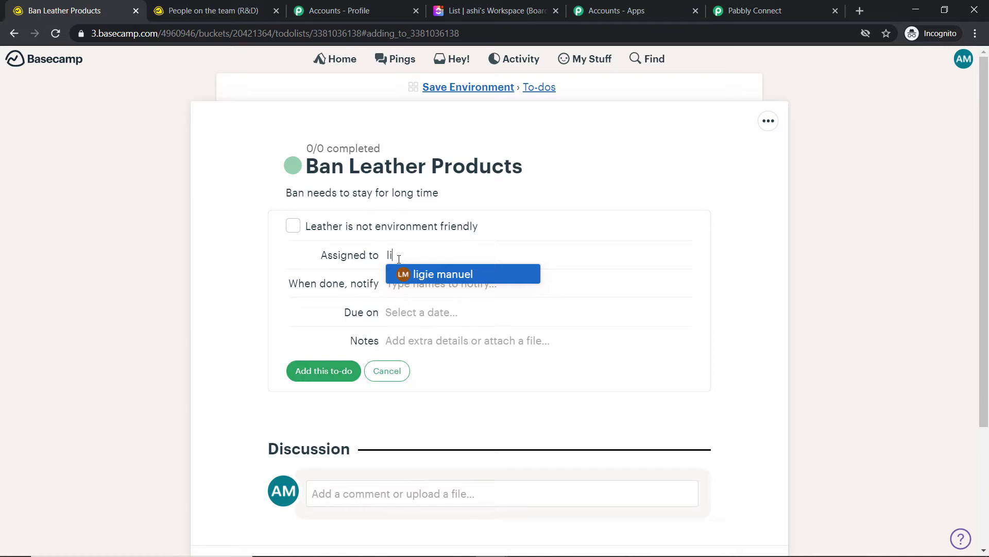
click(430, 275)
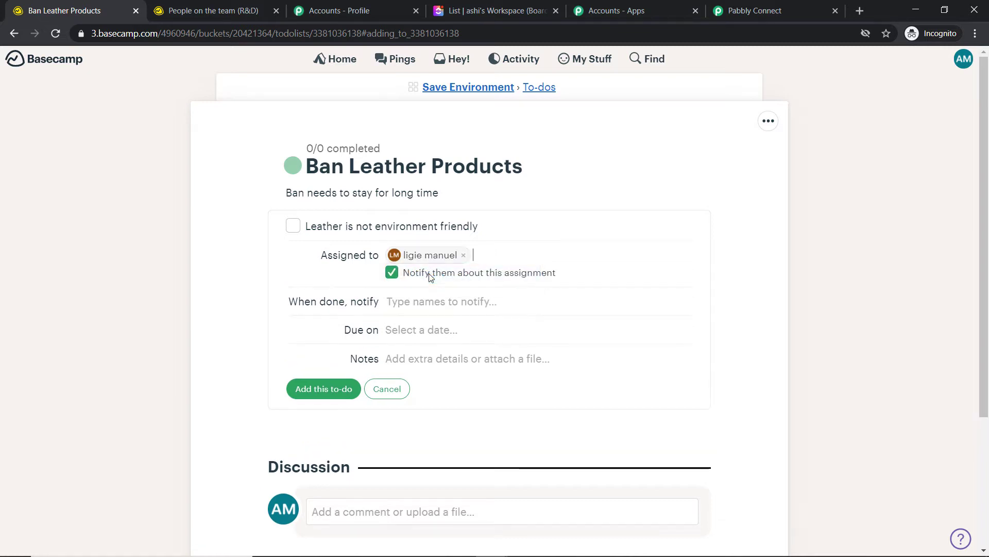
Add the to-do with a multi-day schedule from January 17 to January 22, 2021, and switch back to Pabbly Connect.
click(400, 330)
click(408, 348)
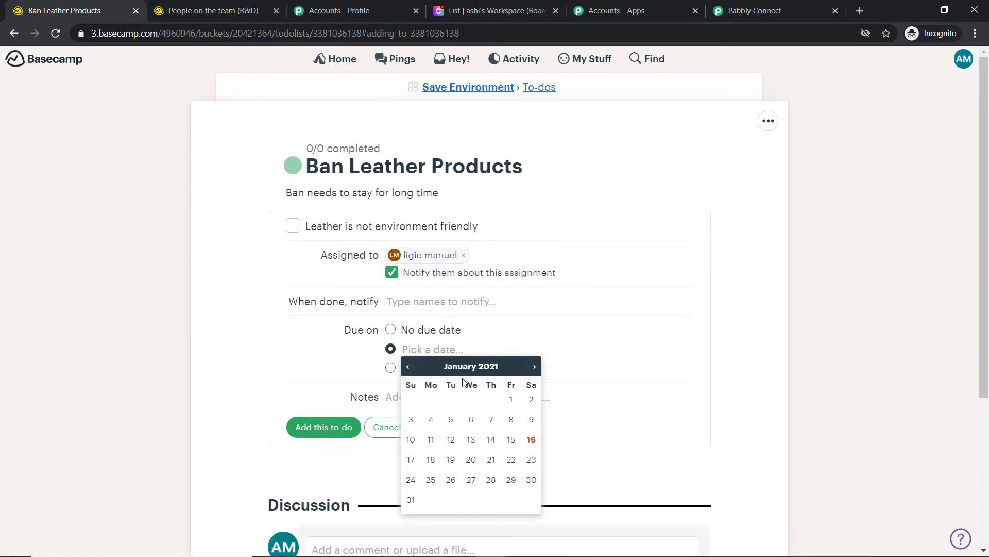
click(471, 441)
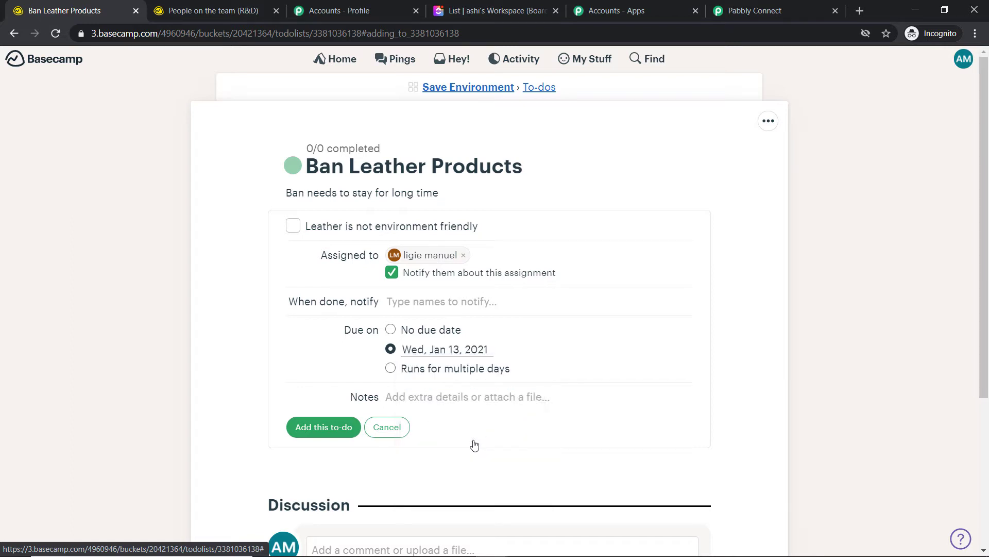
click(392, 369)
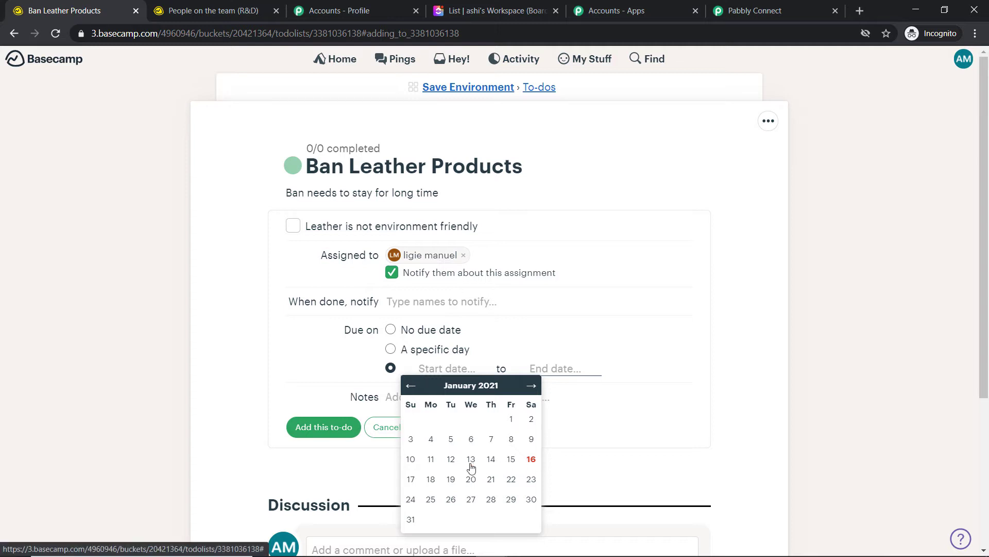
click(414, 482)
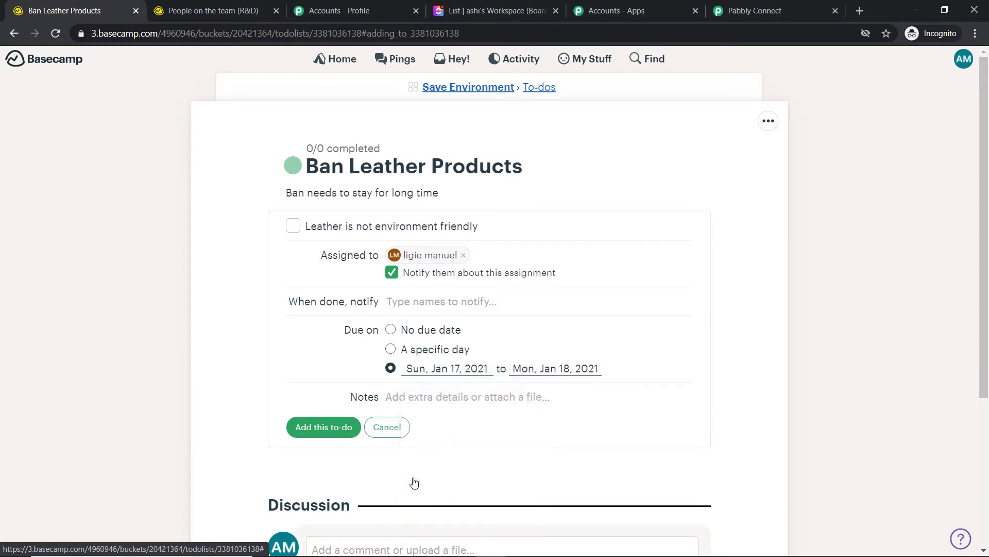
click(566, 372)
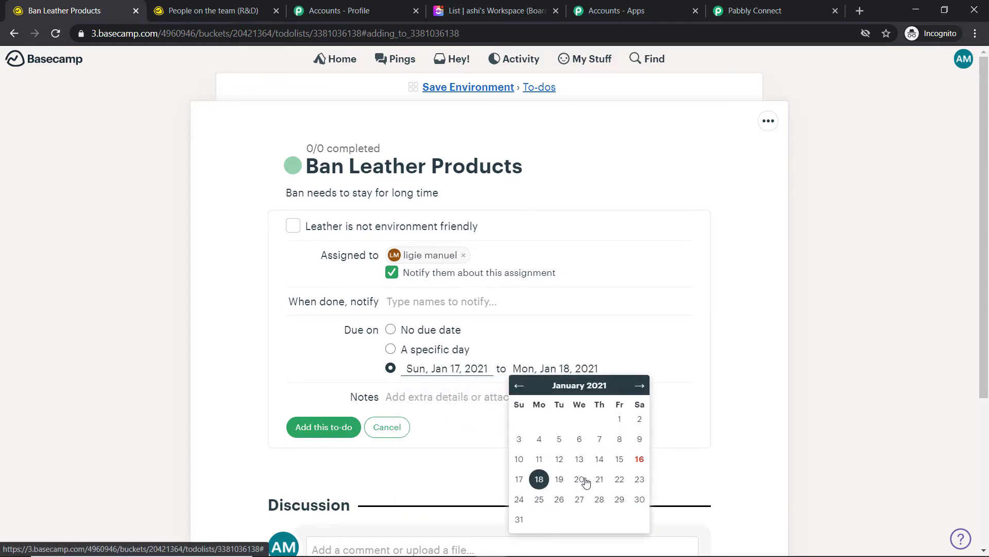
click(620, 480)
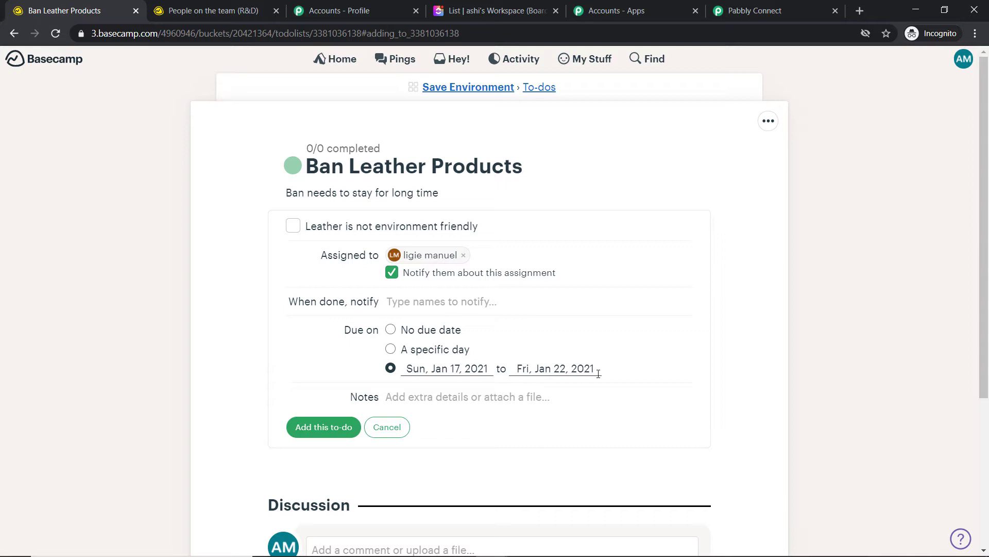
click(332, 431)
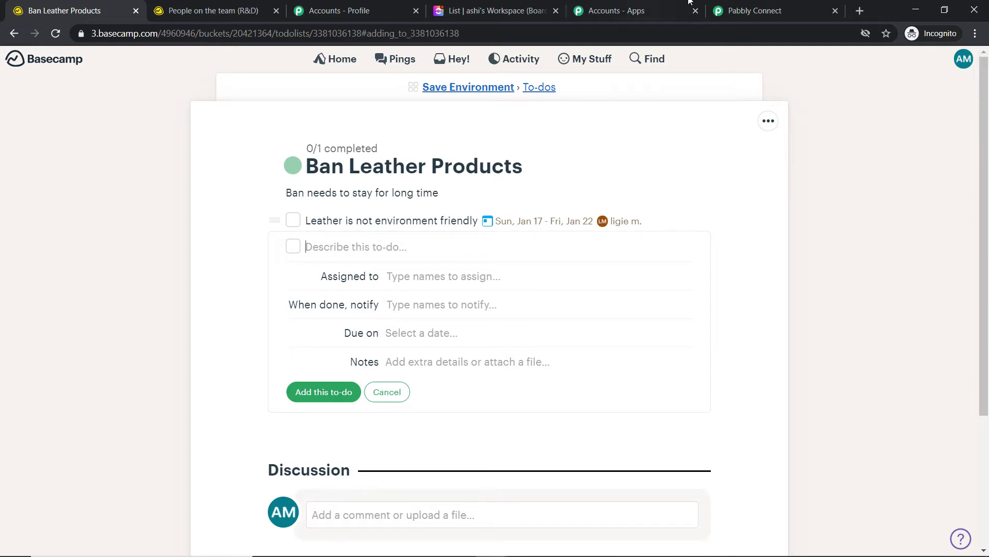
click(750, 10)
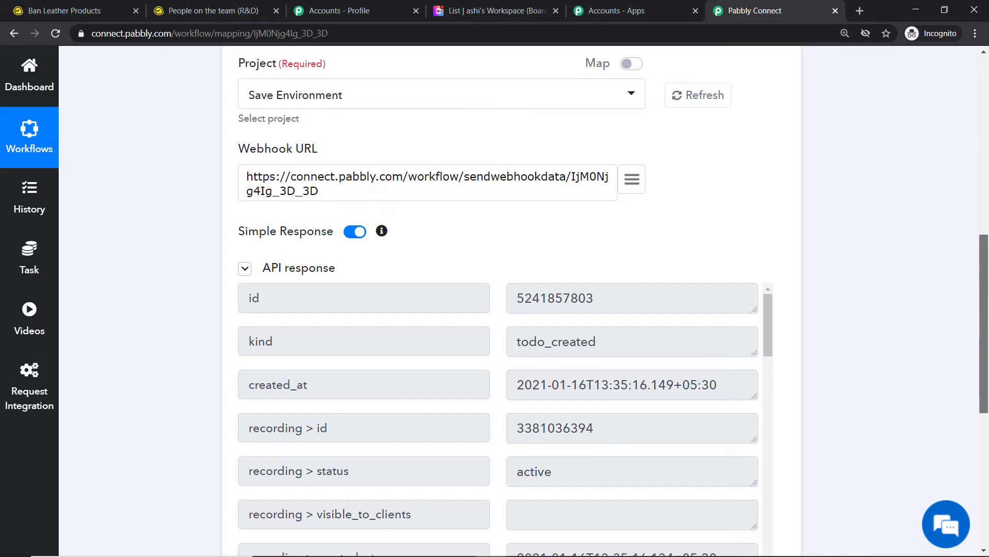
Review the trigger's captured webhook response for the new to-do, including its title, parent list, project and creator fields.
scroll(475, 206, down, 2)
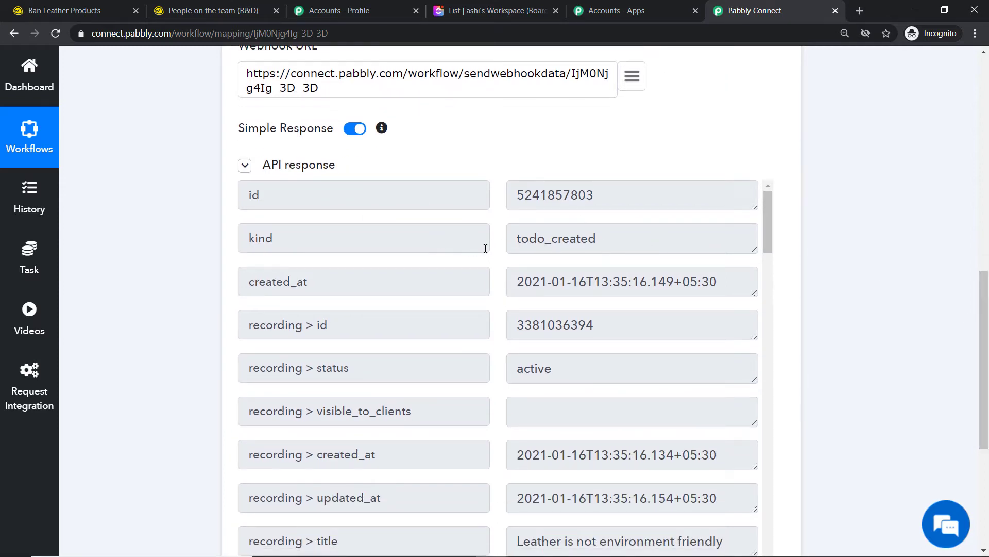
scroll(559, 243, down, 4)
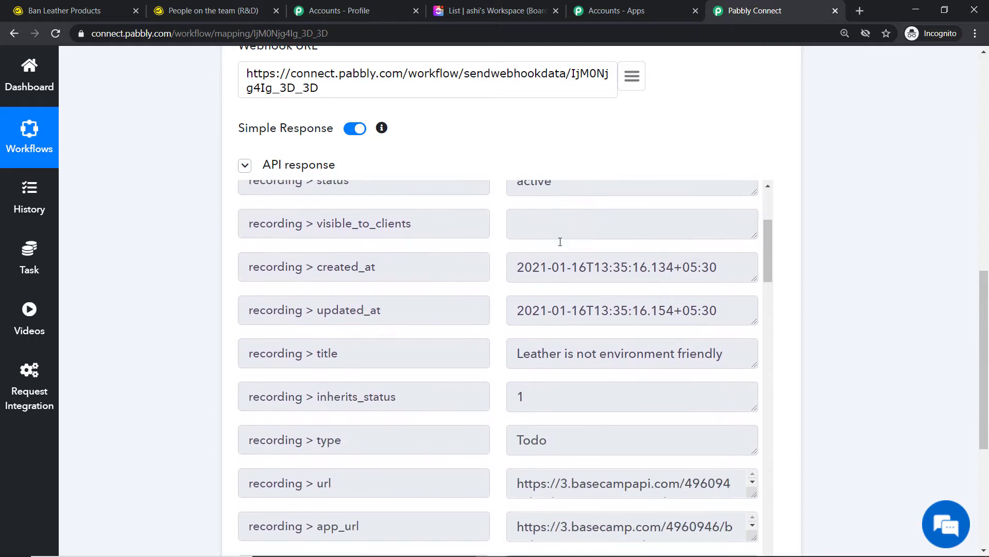
scroll(593, 348, down, 3)
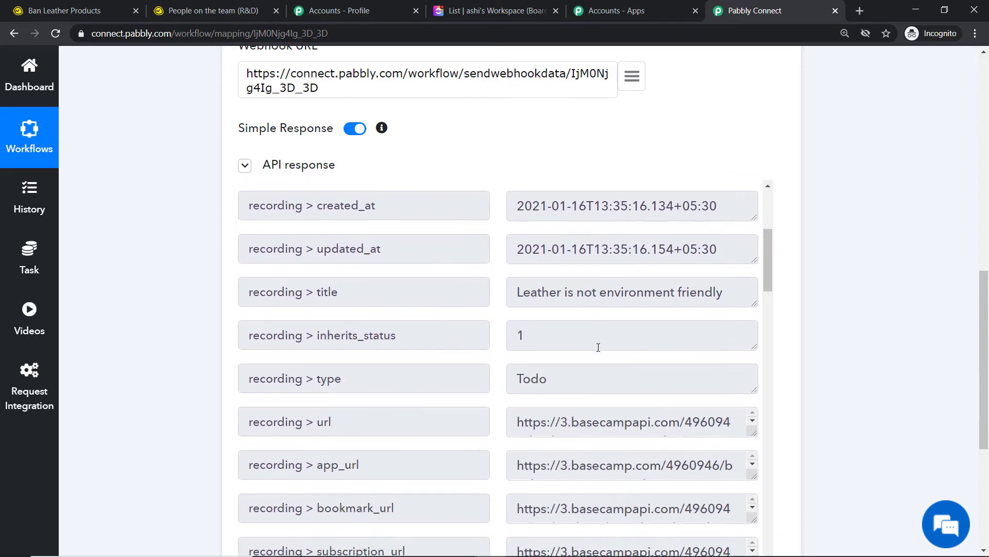
scroll(612, 272, down, 6)
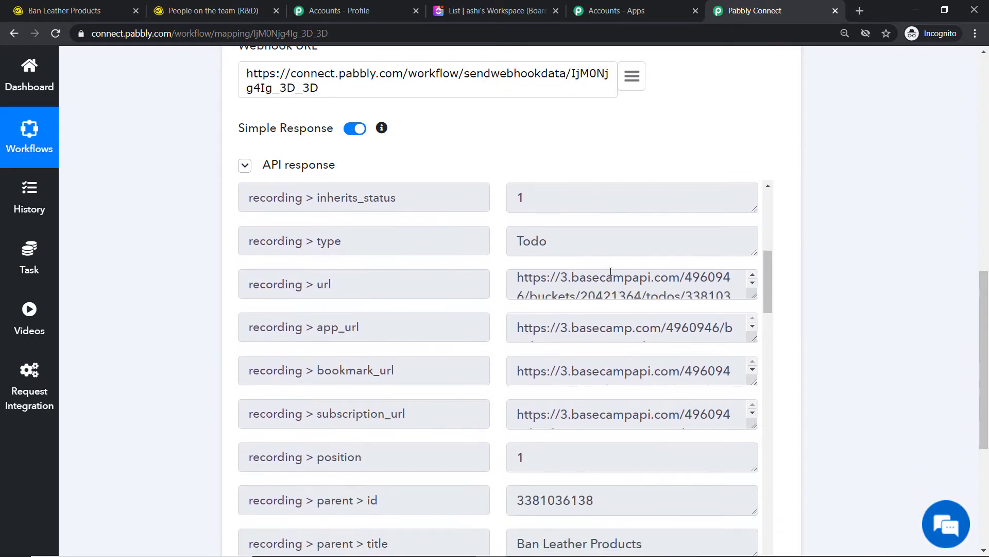
scroll(601, 316, down, 2)
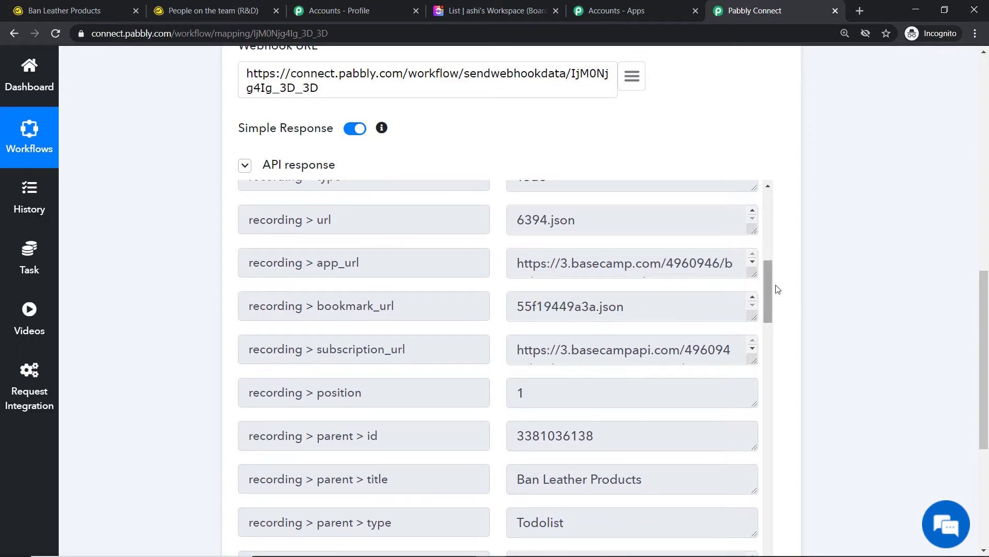
drag(767, 281, 766, 330)
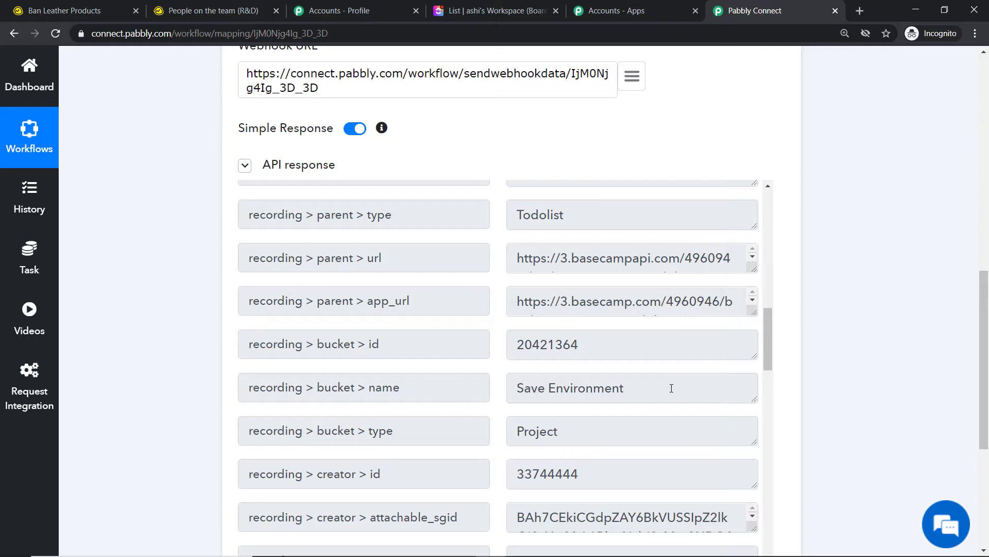
scroll(625, 382, down, 6)
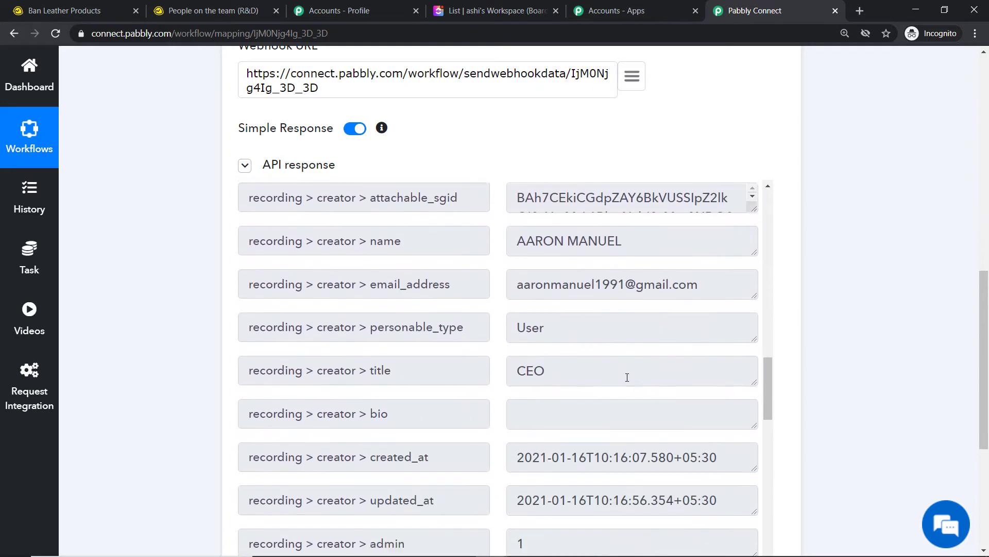
scroll(625, 375, down, 9)
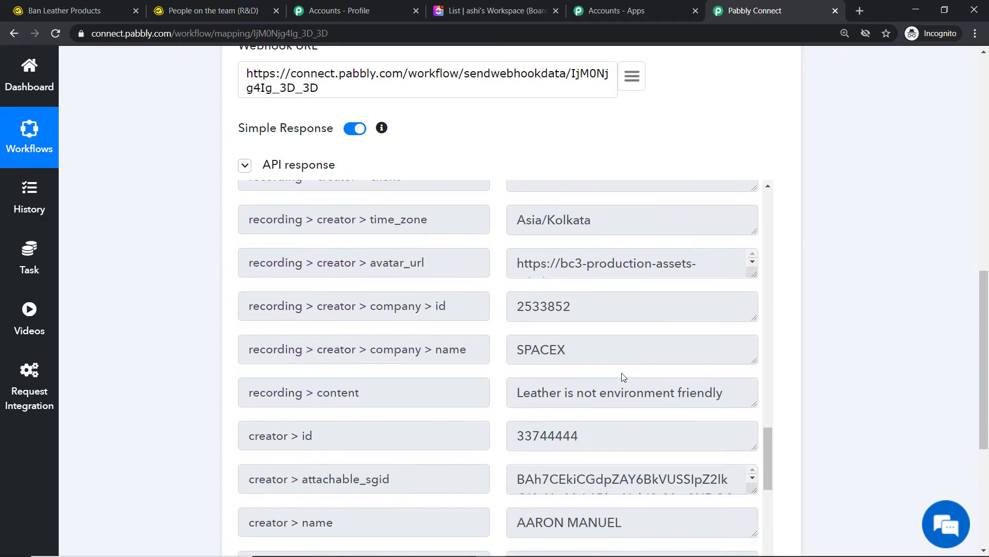
scroll(618, 371, down, 1)
scroll(551, 322, down, 7)
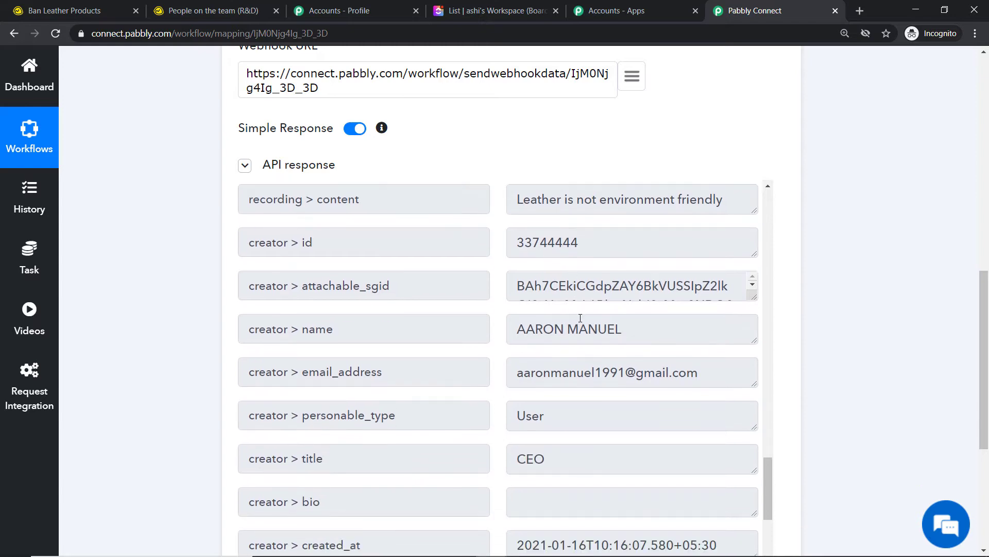
scroll(649, 330, down, 1)
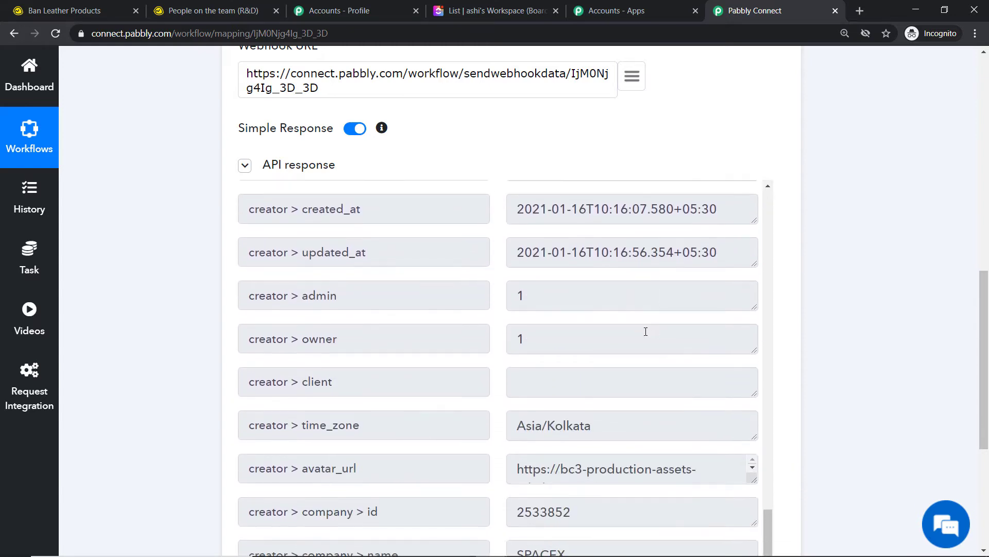
scroll(766, 332, up, 20)
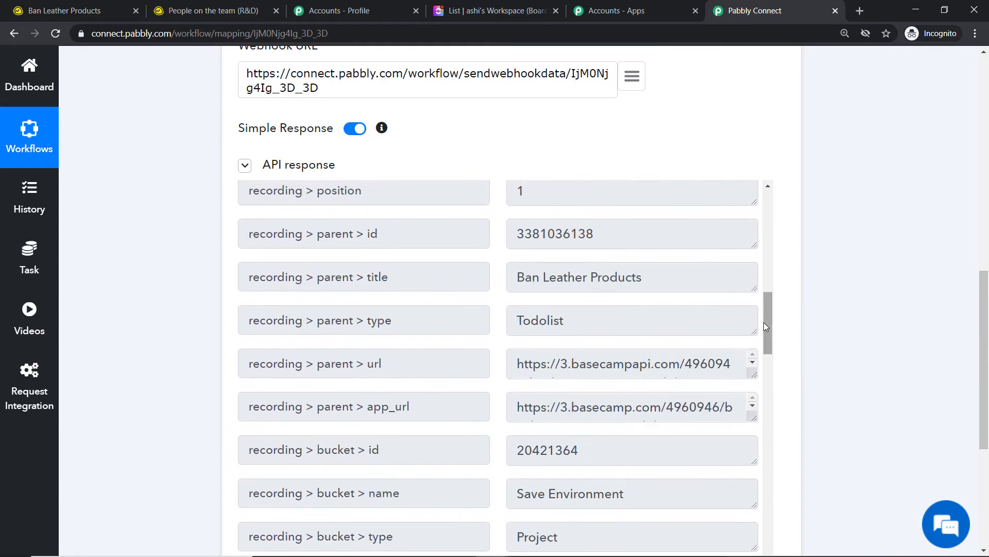
drag(766, 324, 744, 214)
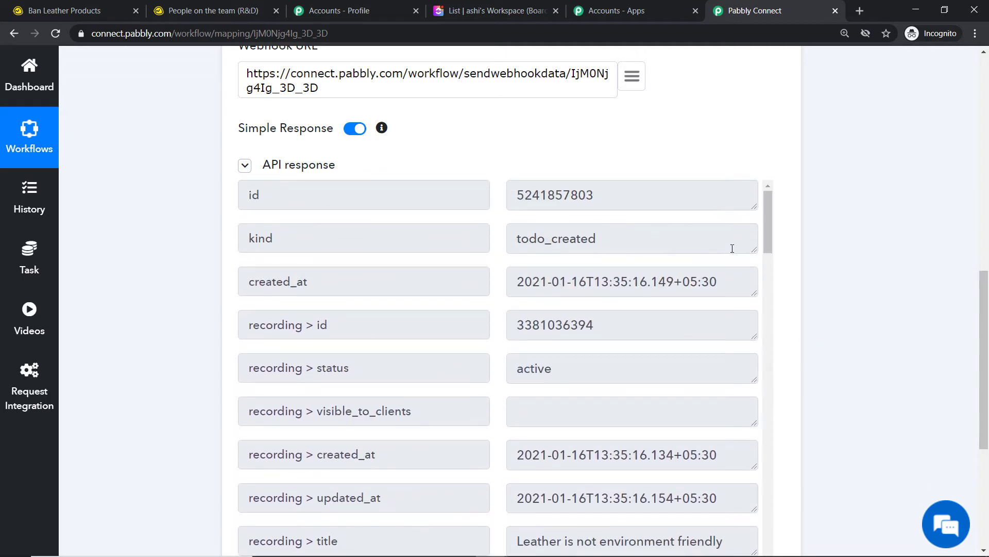
drag(771, 227, 765, 426)
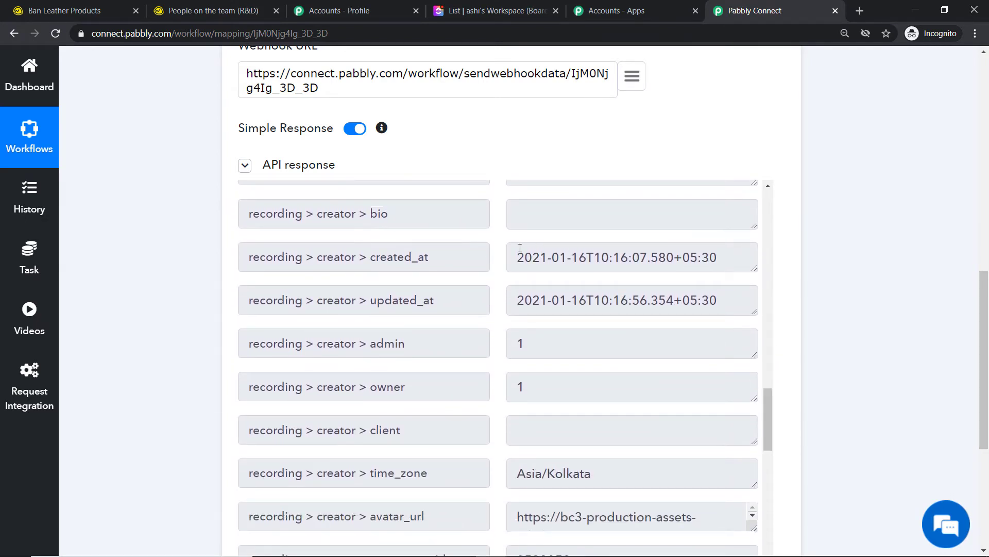
scroll(437, 301, down, 9)
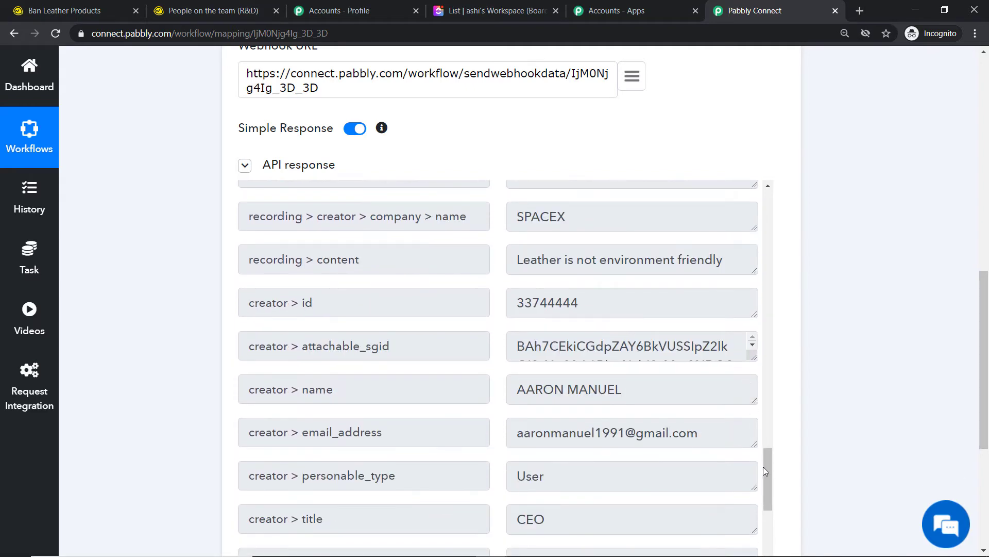
drag(764, 466, 773, 518)
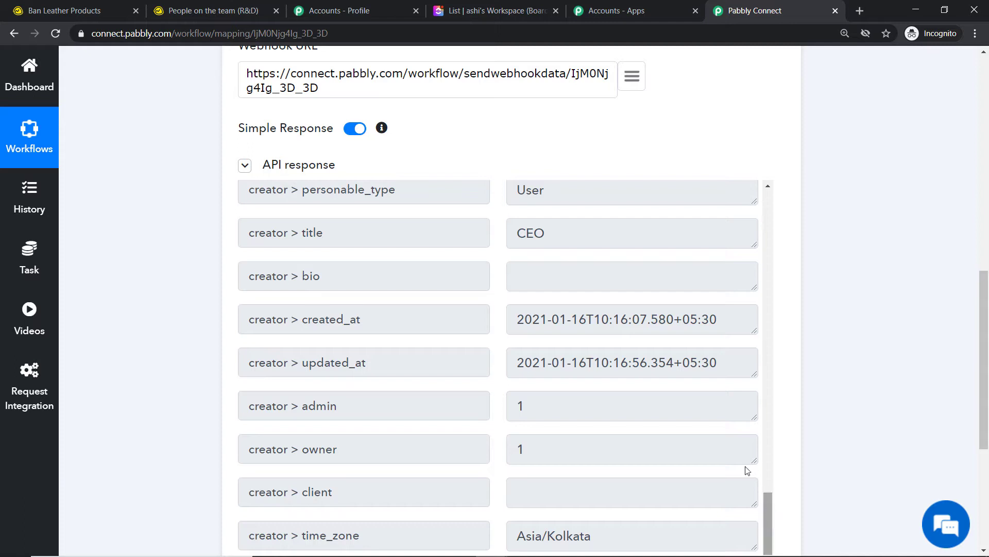
Add an action step after the trigger, using Basecamp as the app and Get a To-do Details as the event.
scroll(983, 360, down, 2)
scroll(977, 446, down, 2)
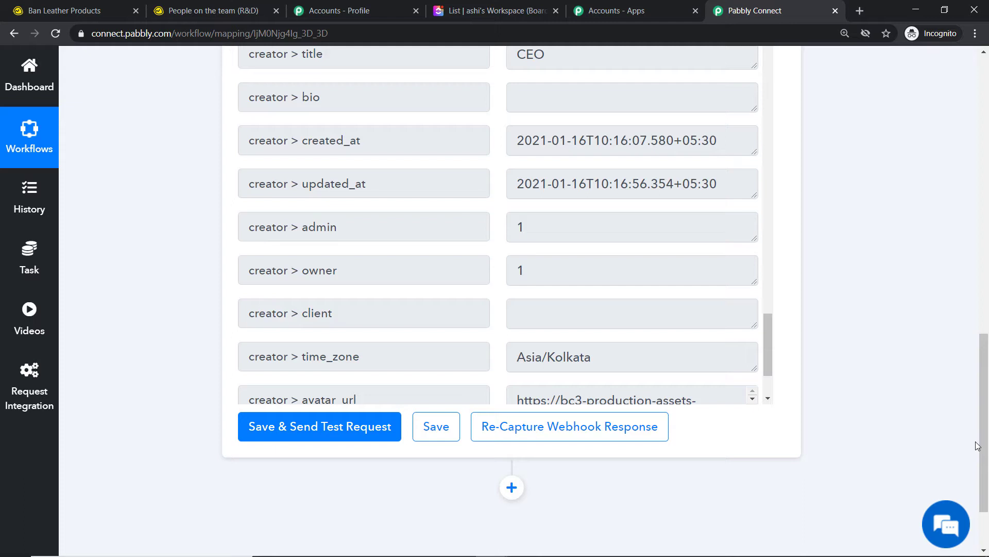
scroll(978, 448, down, 2)
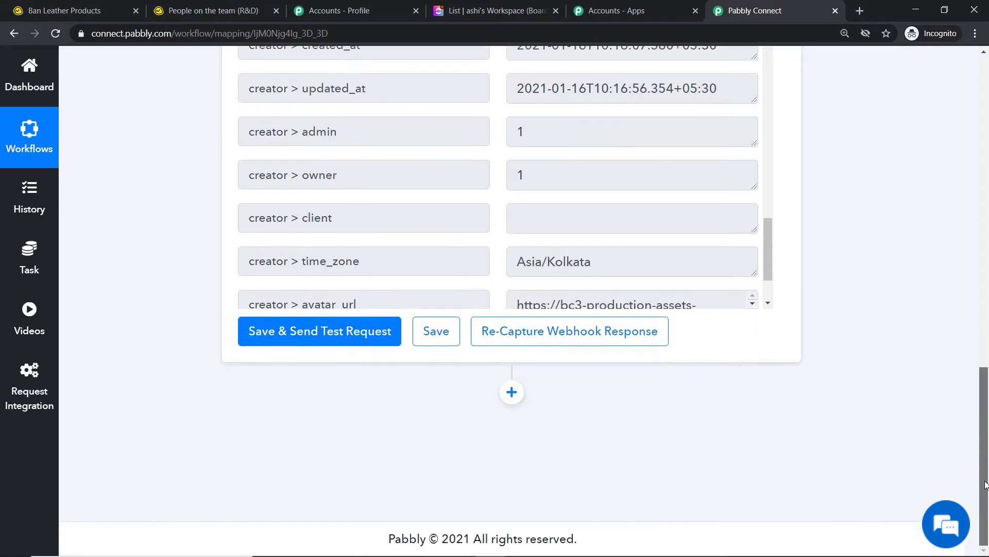
click(512, 393)
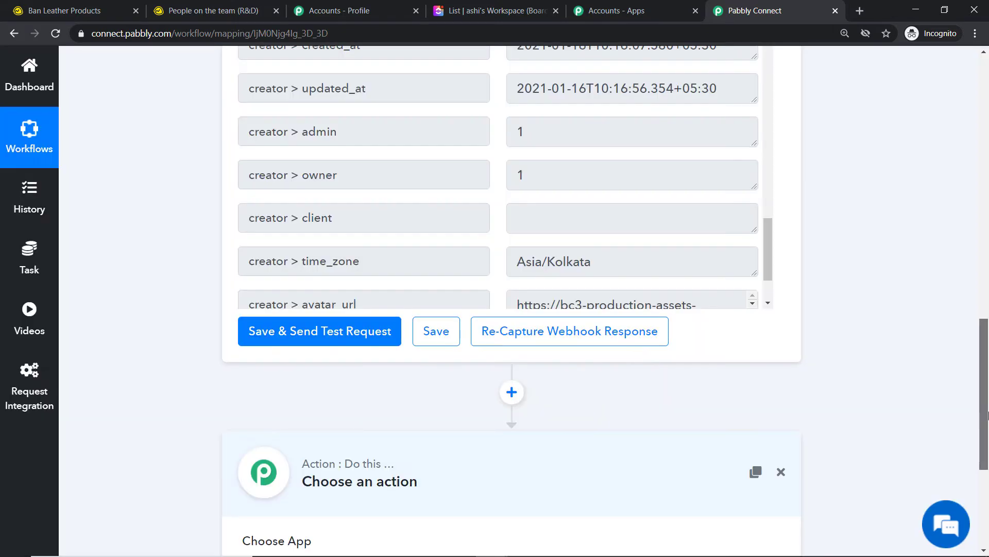
drag(988, 416, 988, 483)
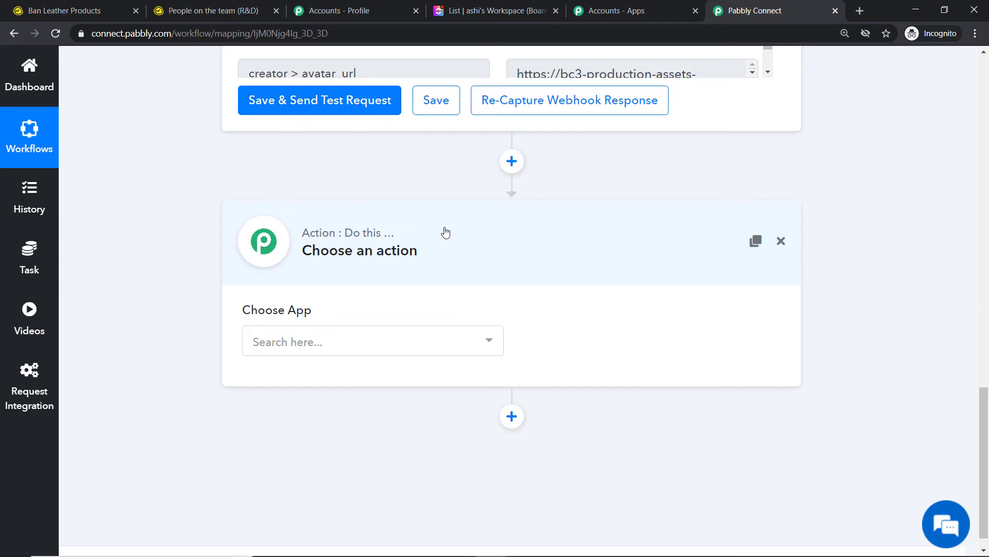
click(378, 345)
text(base)
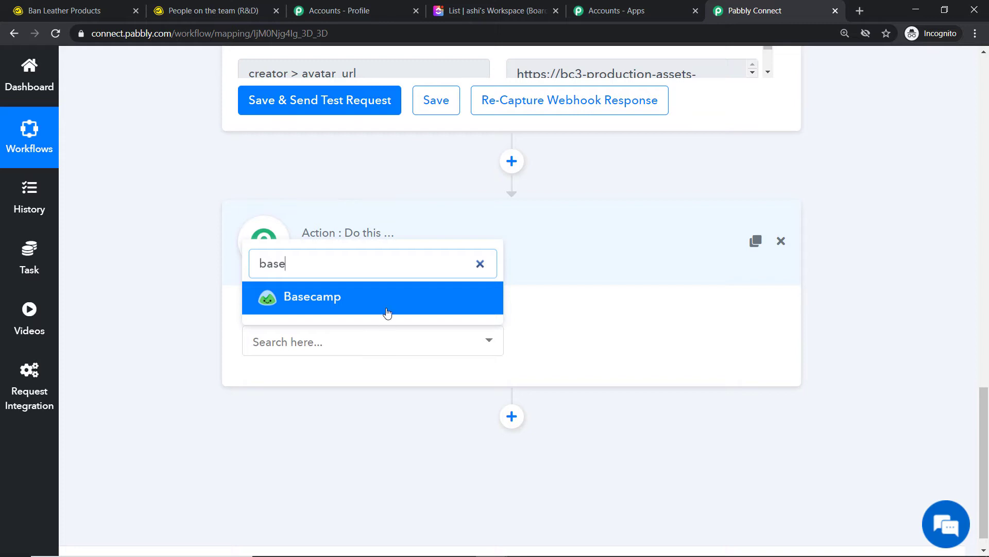
click(387, 313)
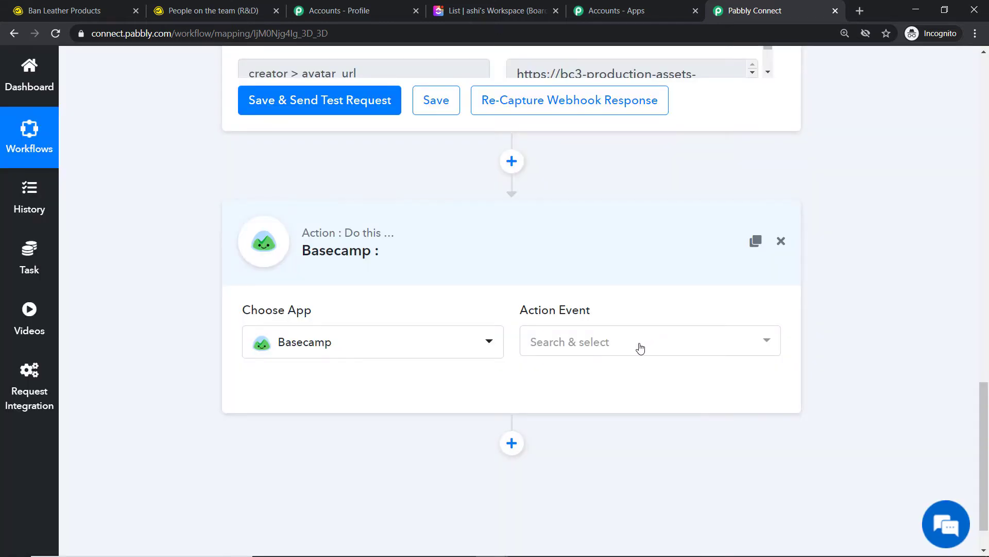
click(641, 345)
scroll(679, 236, down, 3)
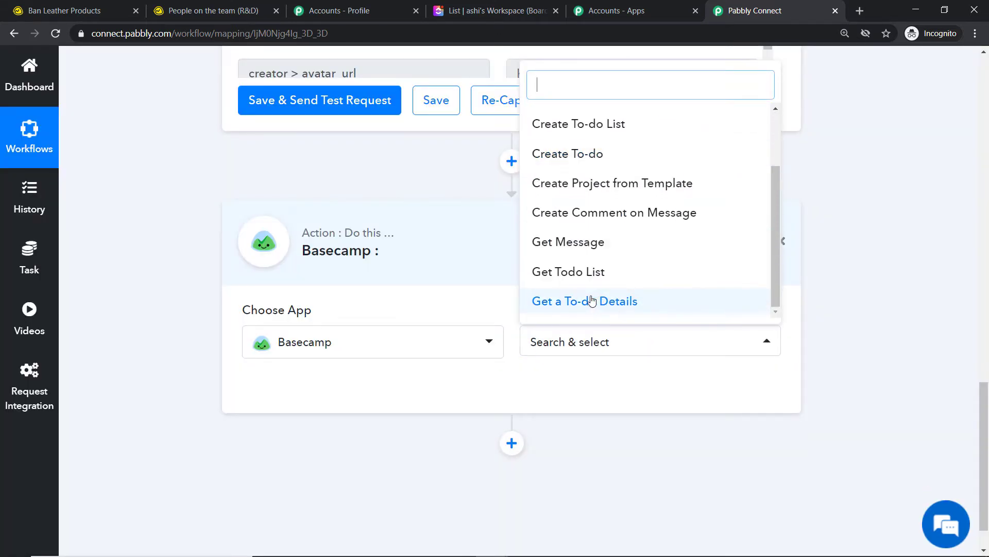
click(604, 304)
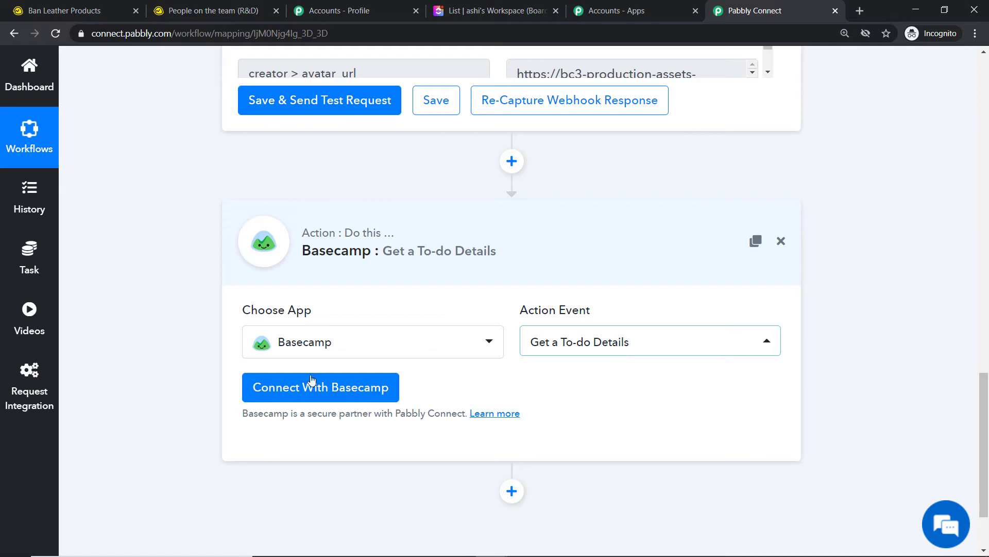
Connect the action step to Basecamp with new credentials, authorizing Pabbly Connect's access to the account and acknowledging the authorization.
click(322, 390)
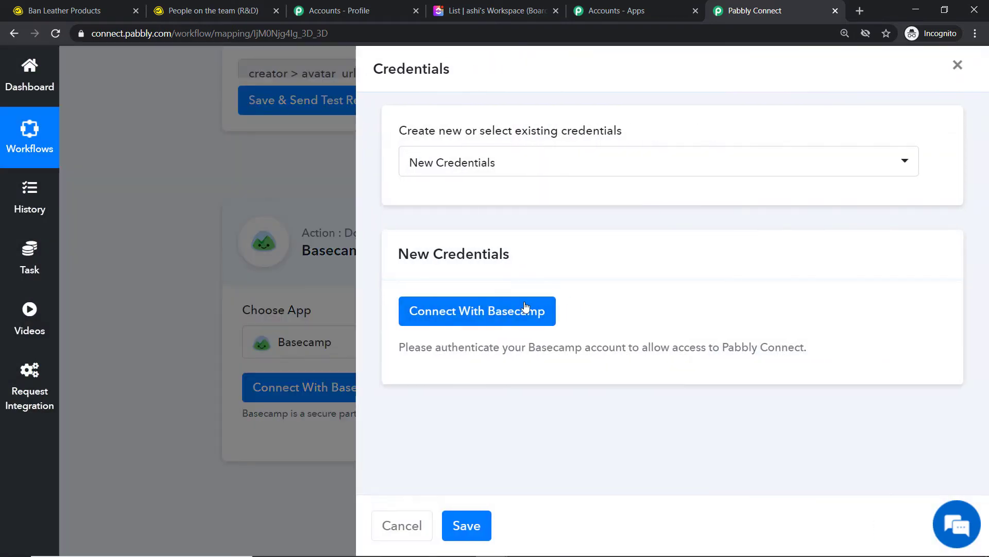
click(505, 311)
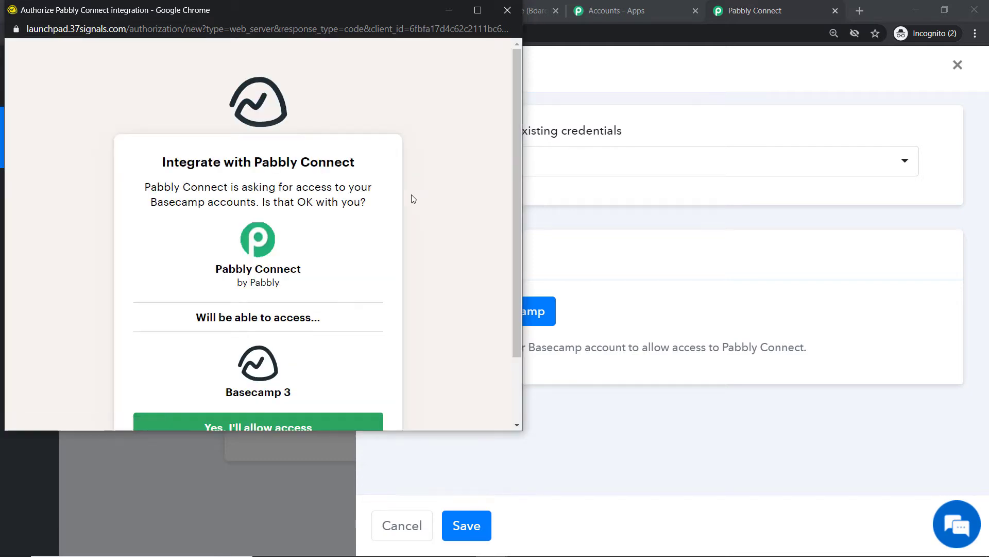
scroll(349, 242, down, 2)
click(312, 348)
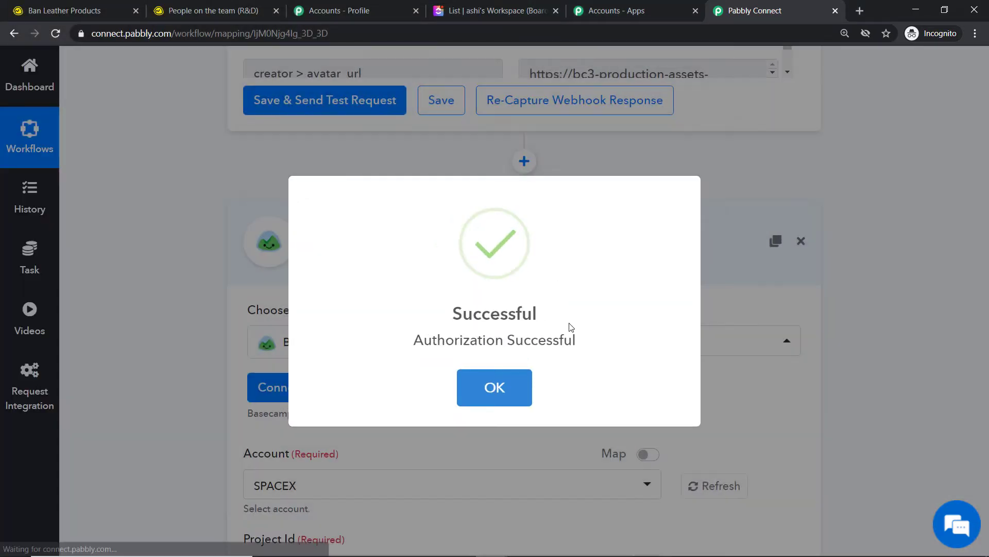
click(504, 388)
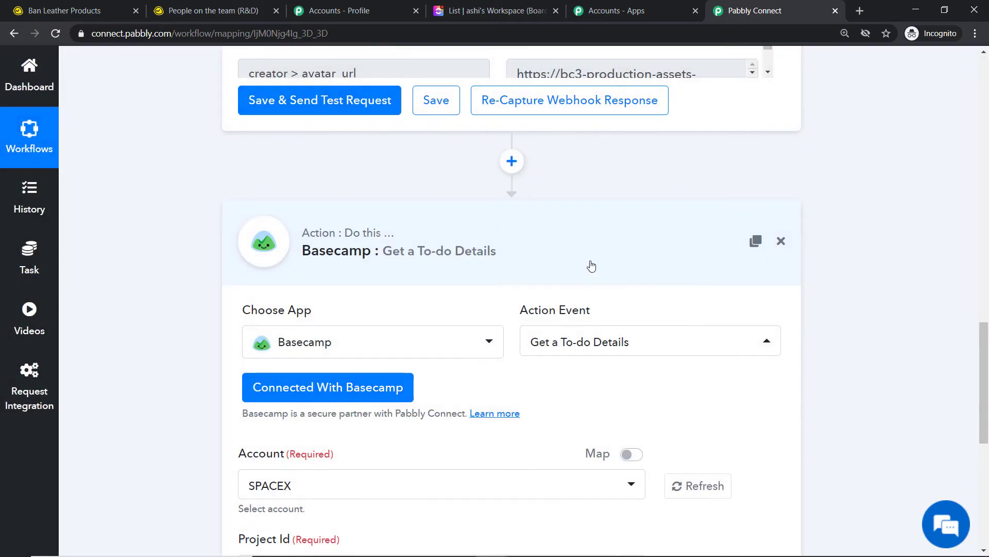
Check which IDs the Get a To-do Details action requires and look for the project and to-do IDs in the trigger's response.
scroll(589, 265, down, 3)
scroll(562, 258, down, 1)
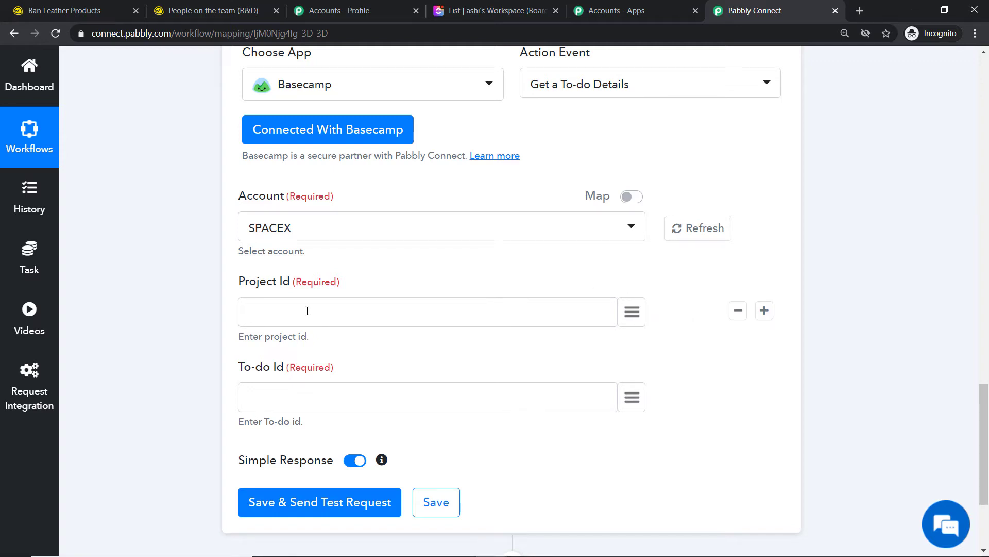
click(985, 240)
click(987, 240)
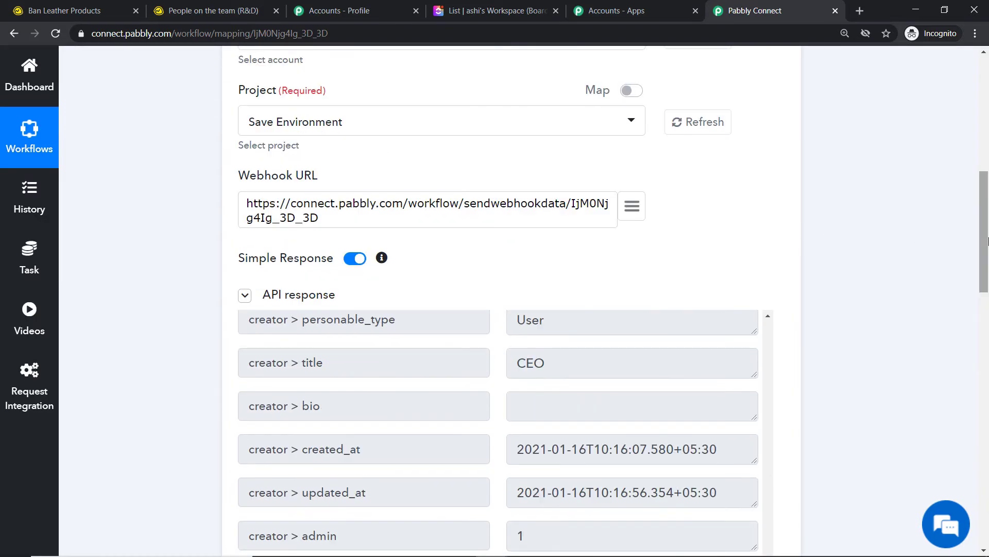
drag(988, 245, 988, 256)
scroll(671, 298, down, 8)
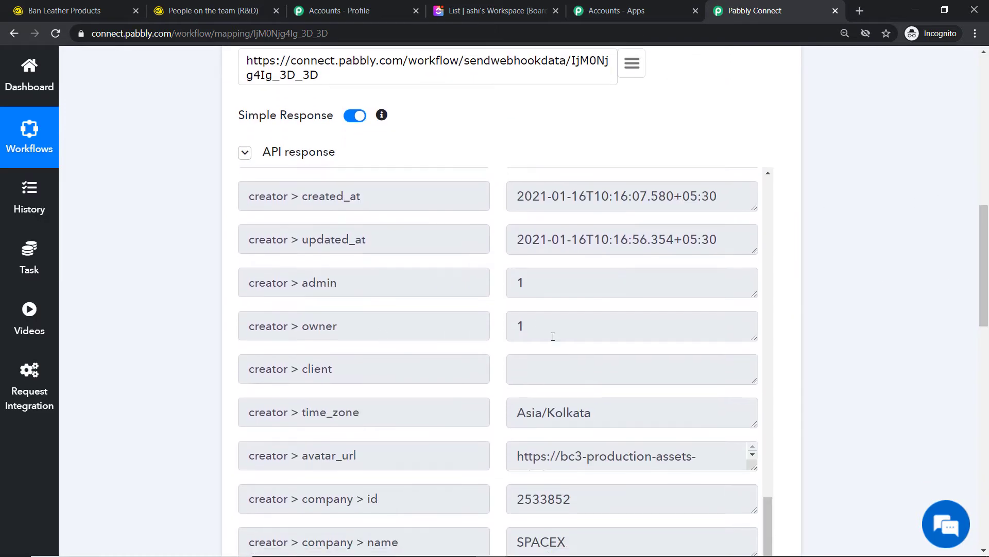
scroll(615, 326, up, 16)
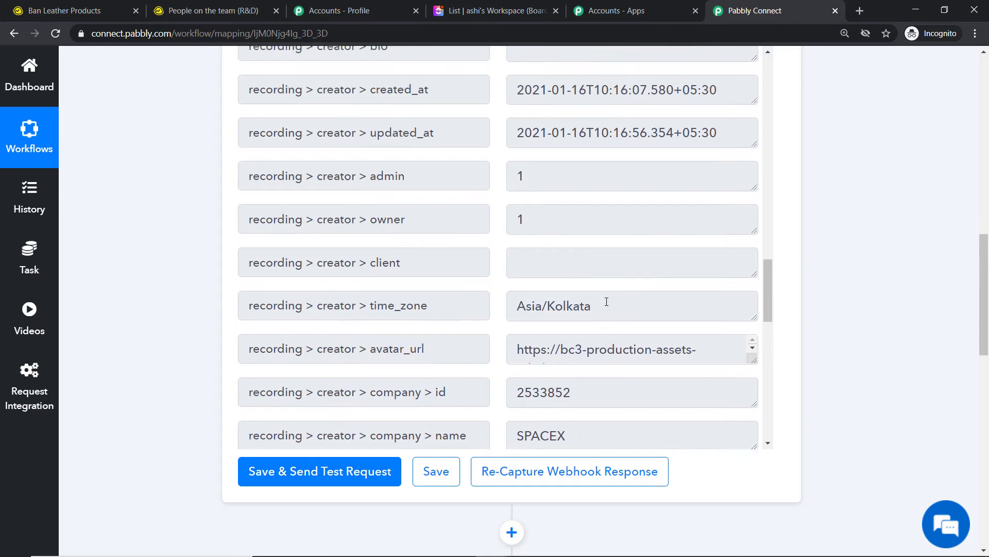
scroll(604, 297, up, 15)
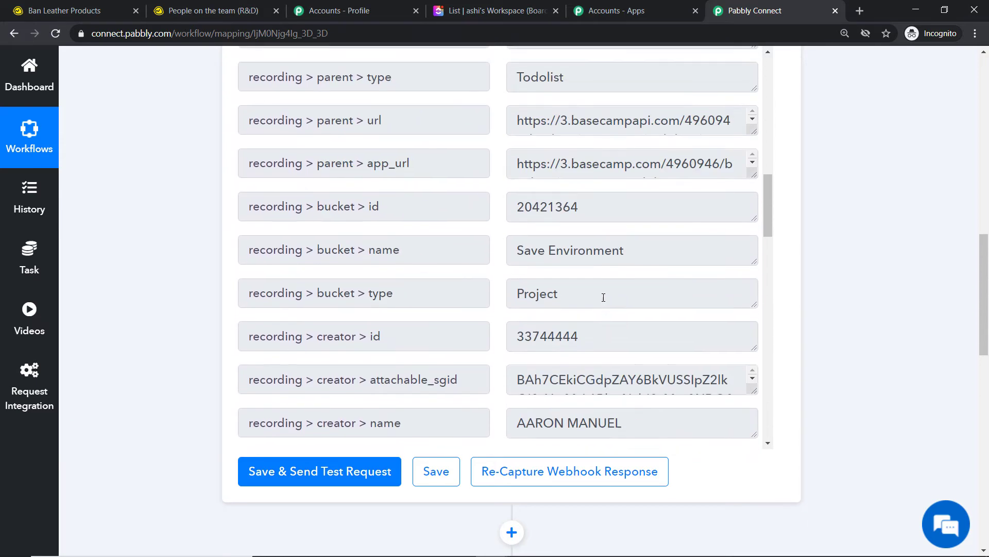
scroll(588, 288, up, 15)
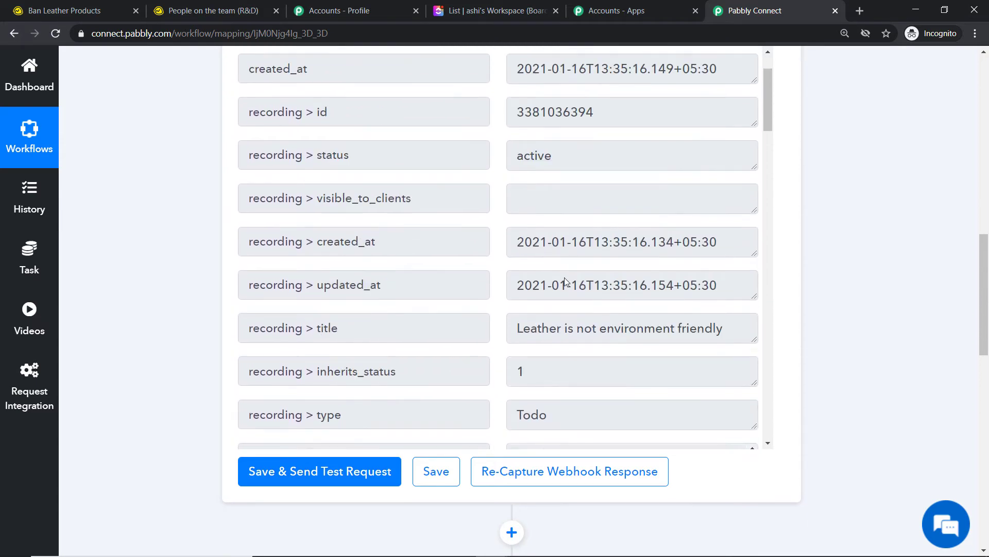
scroll(564, 271, up, 3)
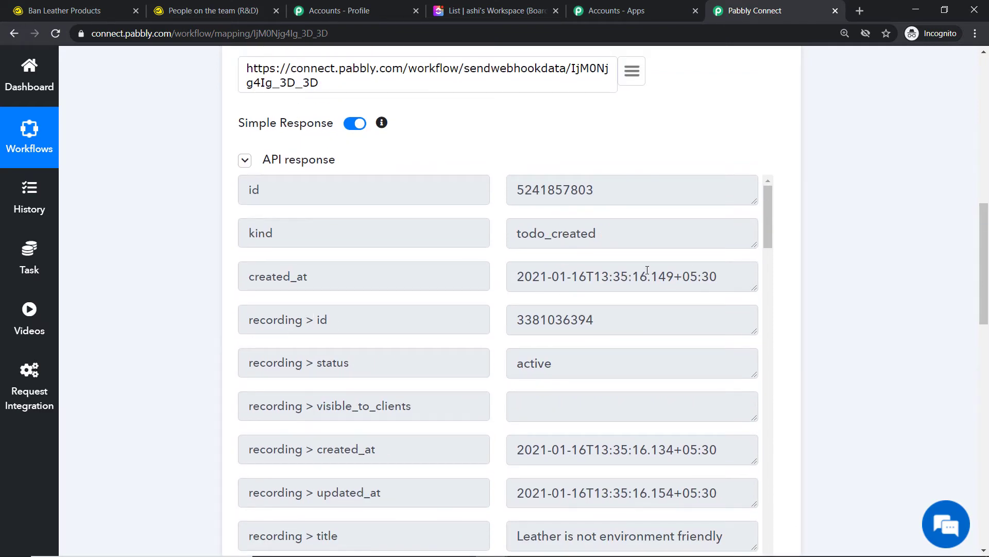
scroll(647, 270, down, 5)
scroll(546, 287, down, 10)
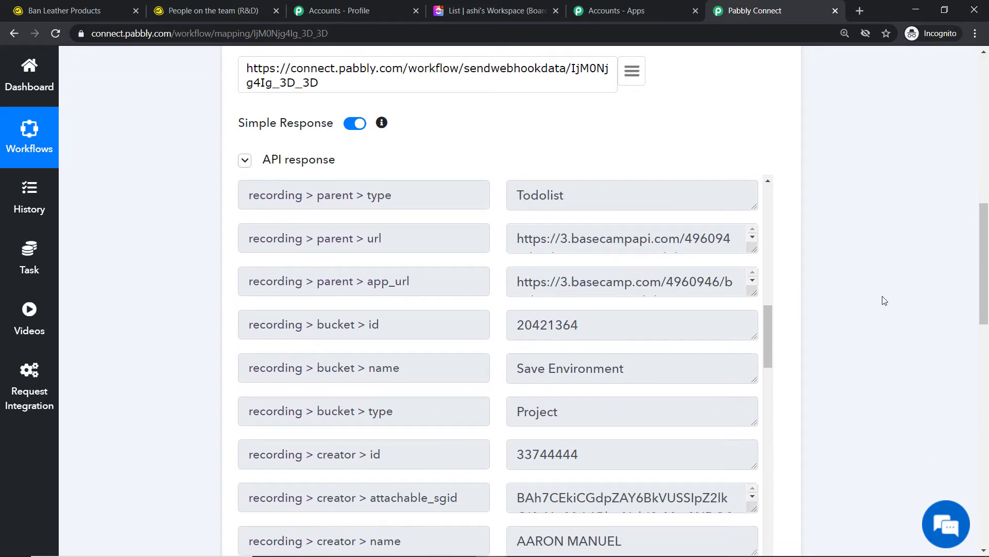
Map the Get a To-do Details action's Project Id to the trigger's recording > bucket > id value.
drag(984, 263, 983, 447)
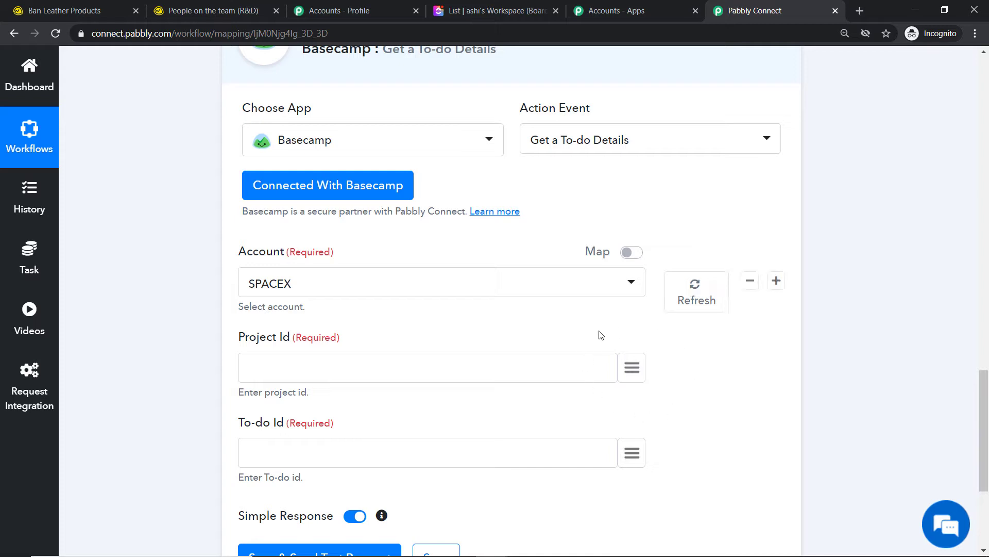
click(631, 367)
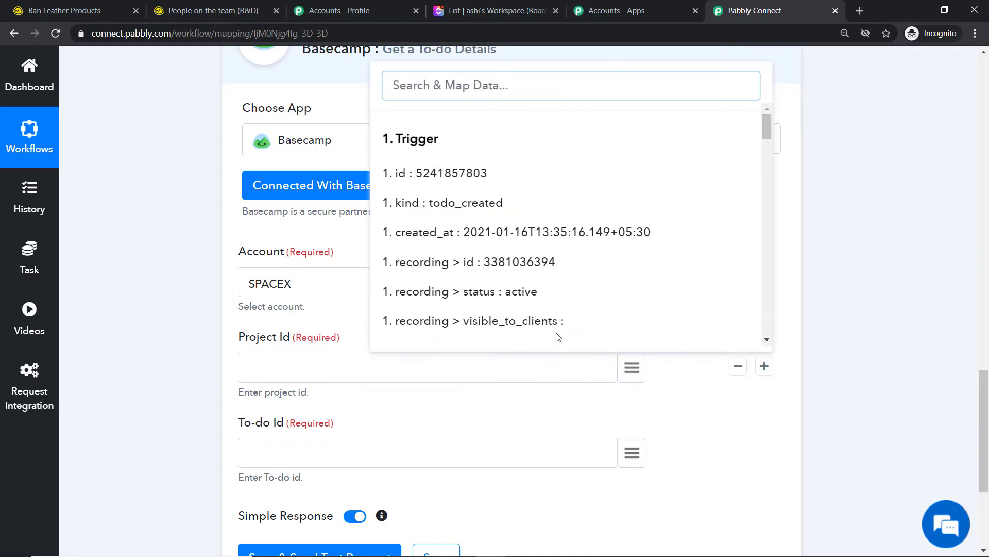
scroll(704, 229, down, 2)
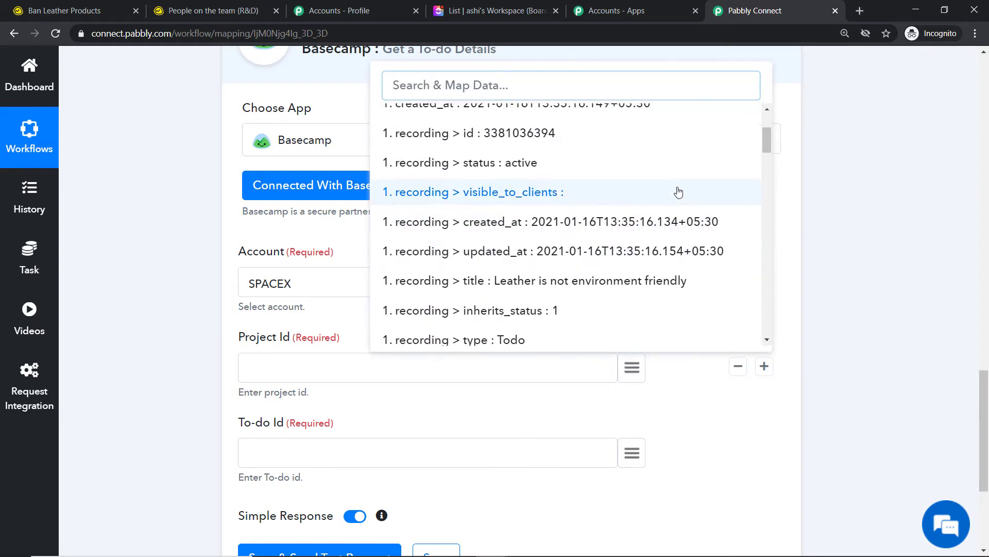
scroll(678, 191, down, 5)
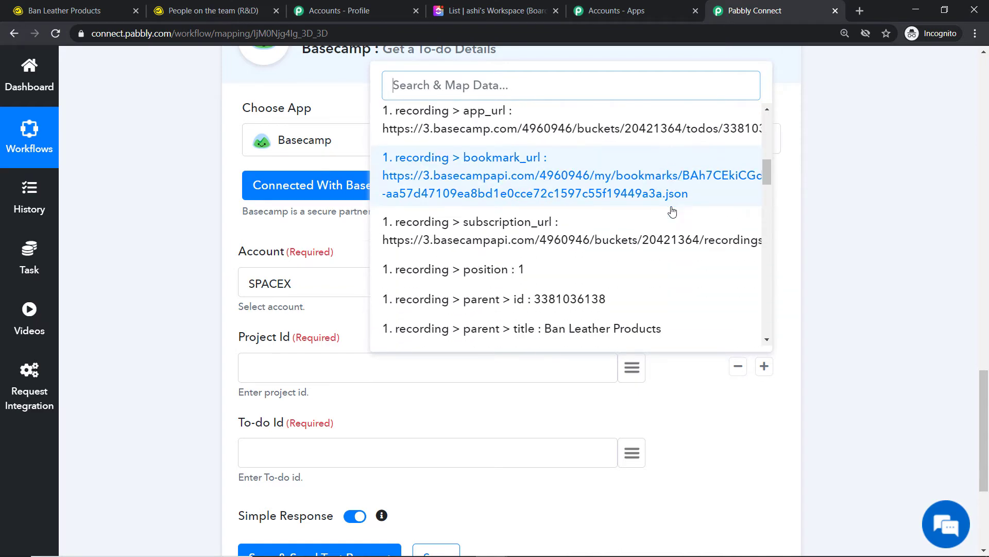
scroll(673, 211, down, 6)
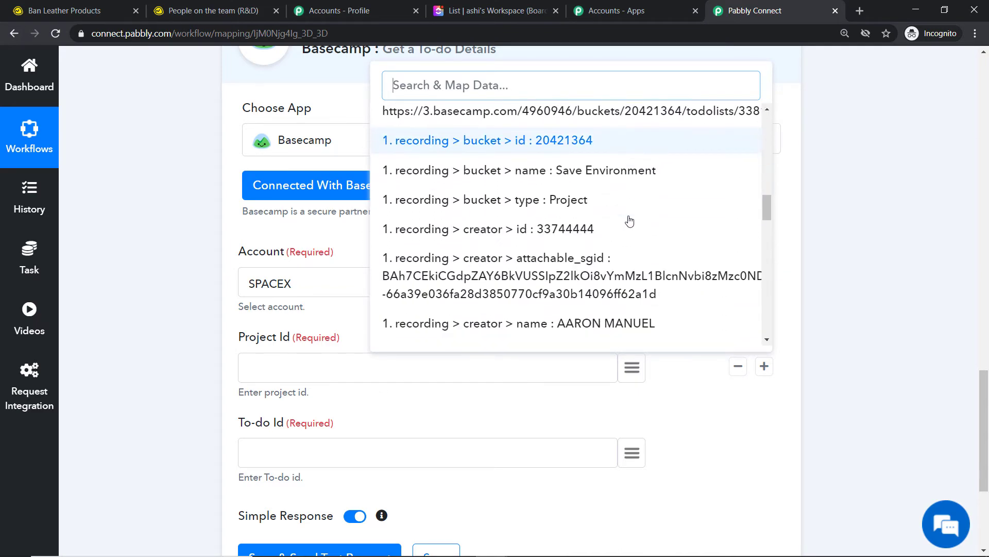
scroll(568, 211, up, 1)
click(565, 211)
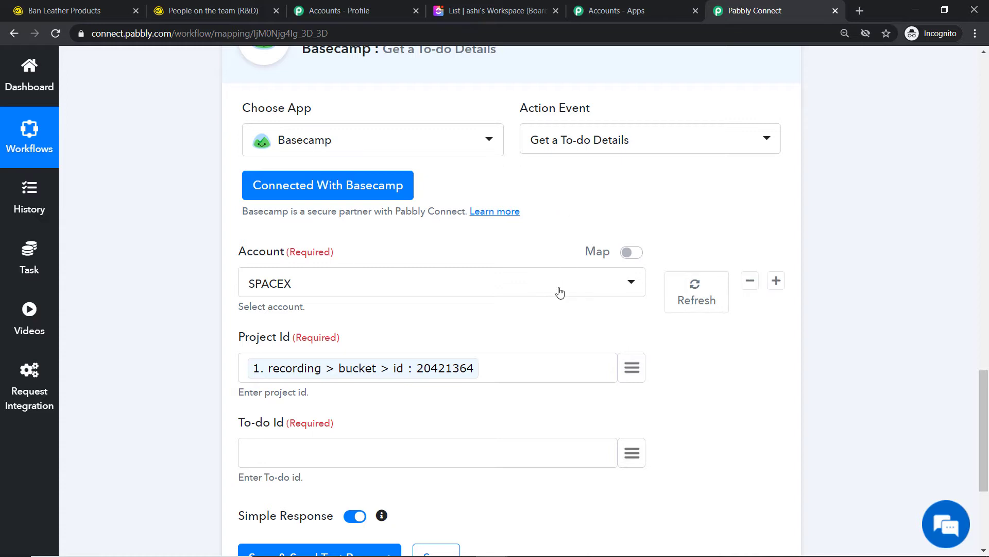
Map the To-do Id to the trigger's recording > id value, then save the action and send a test request.
scroll(412, 335, down, 1)
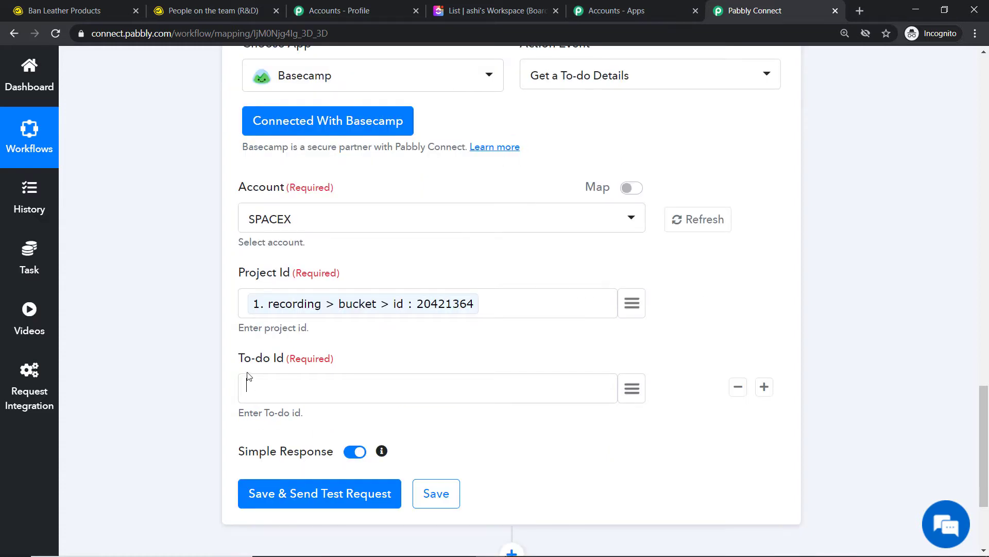
click(632, 387)
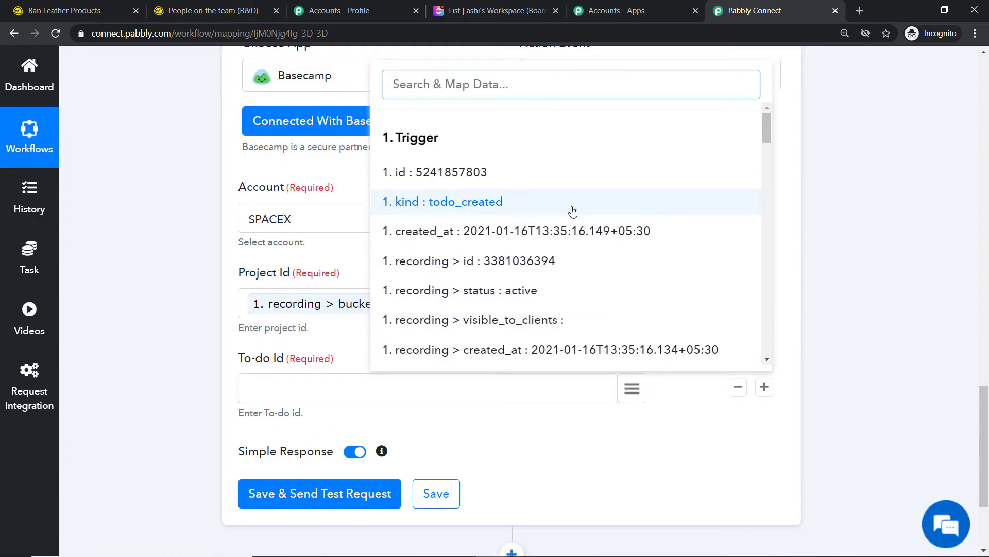
click(537, 263)
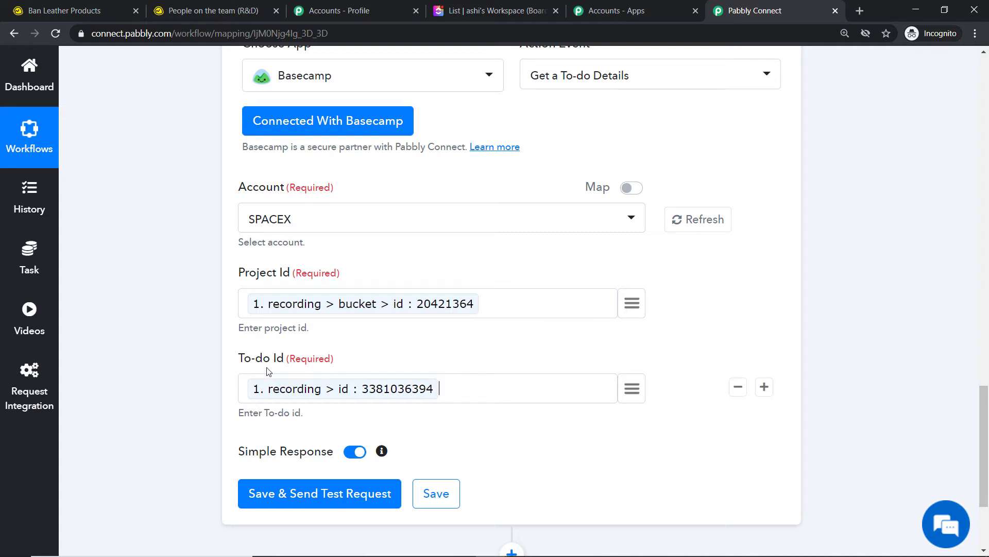
scroll(298, 365, down, 2)
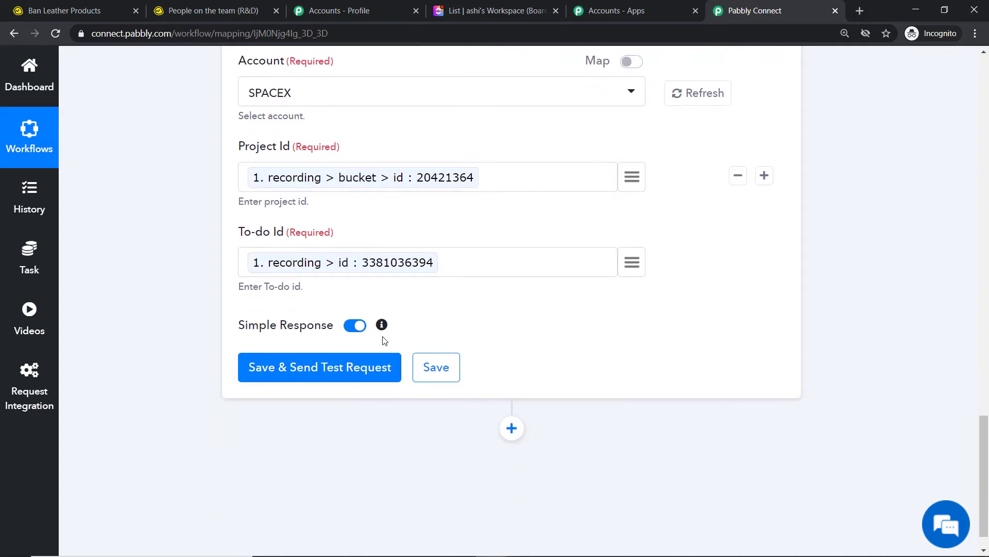
click(310, 365)
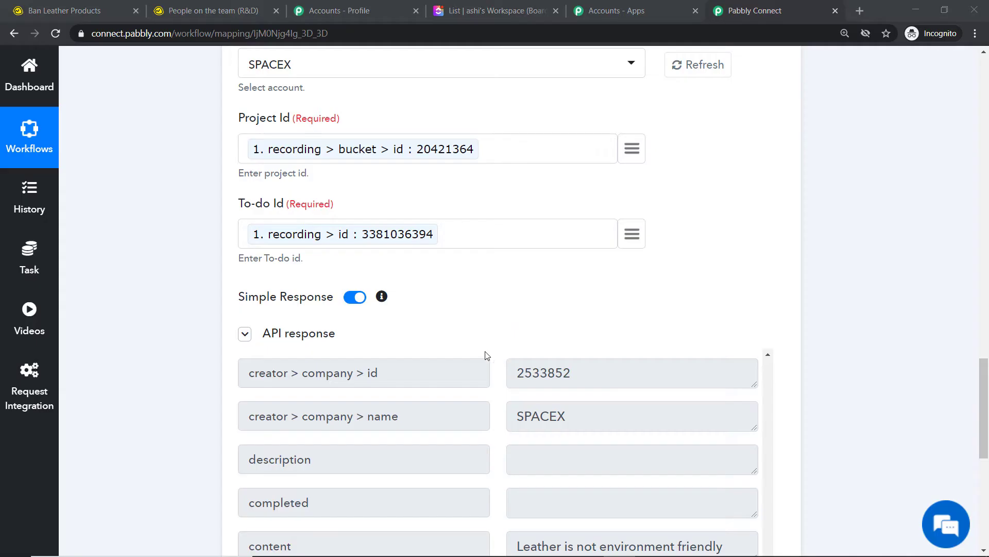
Review the to-do details in the API response, including content, start and due dates, and assignee name and email fields.
scroll(528, 373, down, 1)
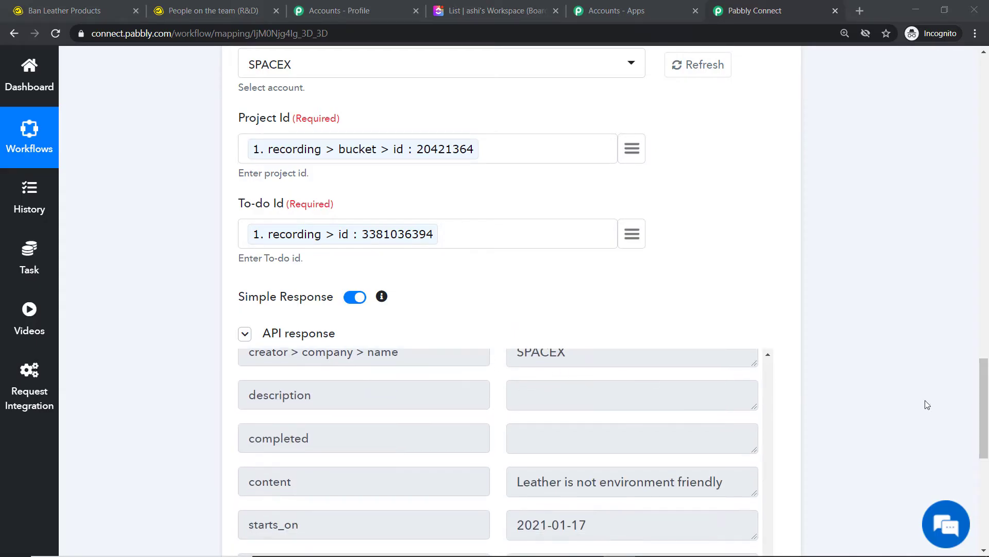
scroll(987, 451, down, 3)
drag(988, 451, 988, 458)
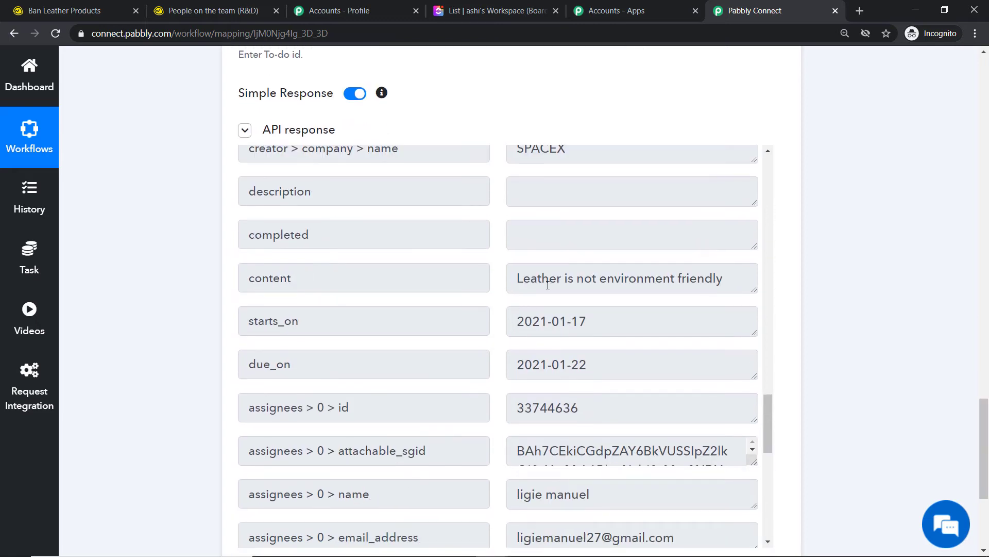
scroll(717, 288, down, 3)
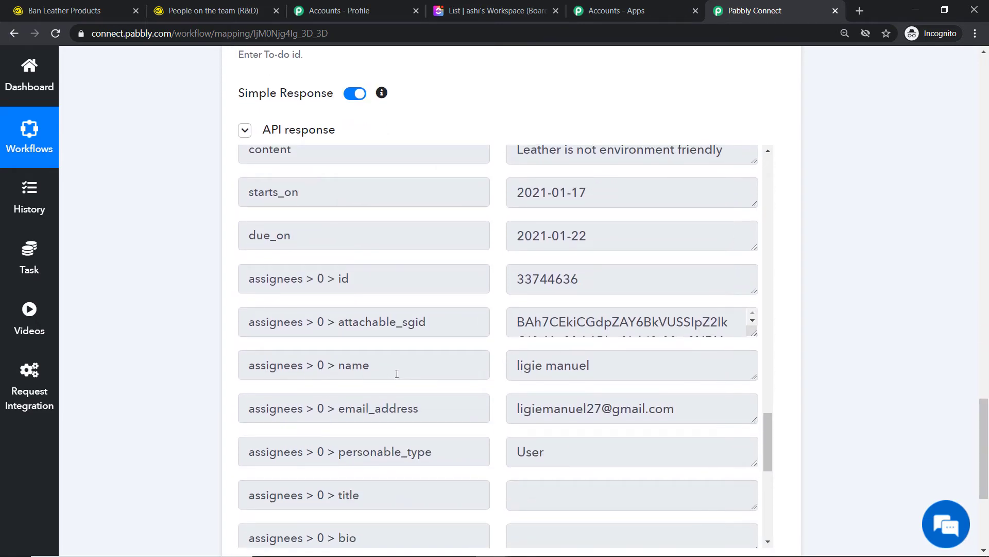
scroll(621, 367, down, 2)
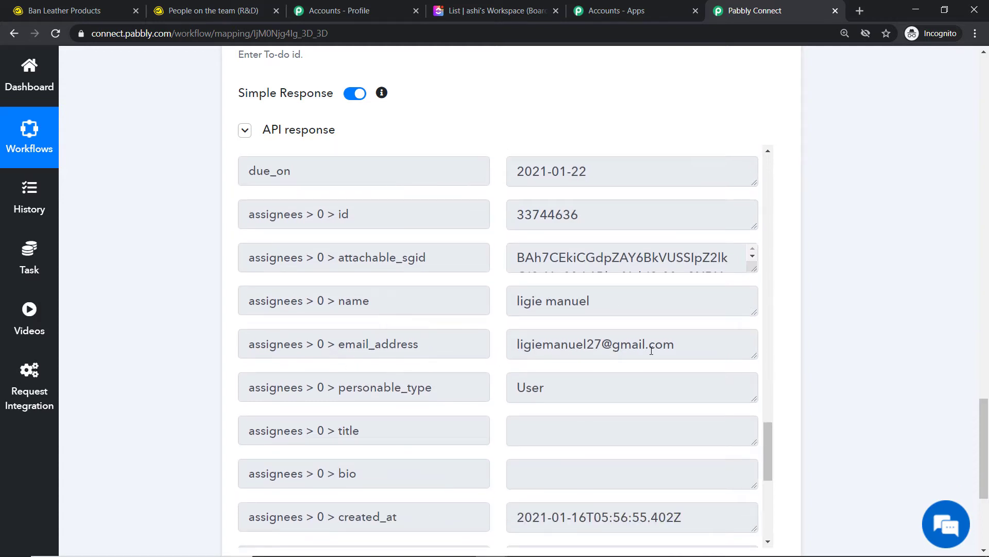
scroll(672, 349, down, 1)
scroll(633, 340, down, 3)
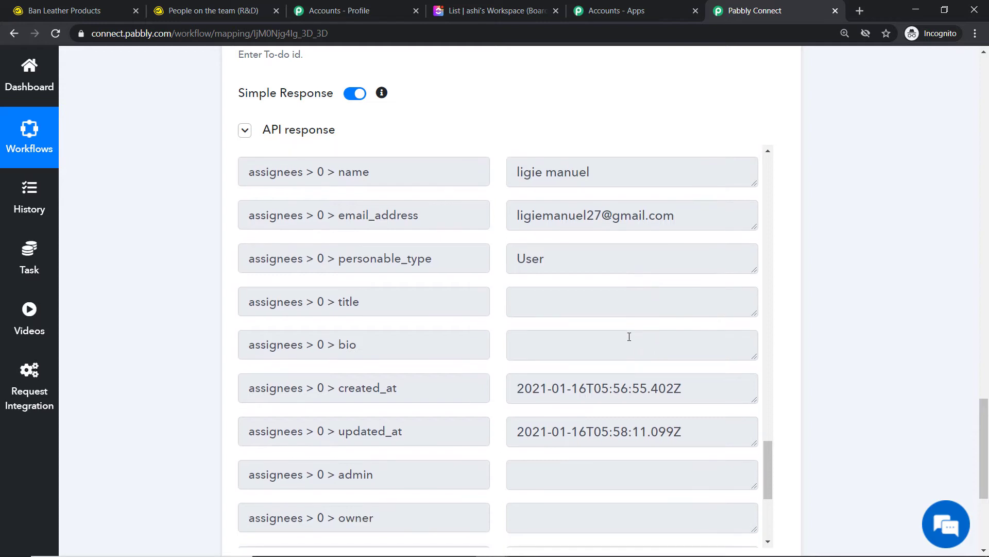
scroll(626, 336, up, 2)
scroll(621, 333, up, 5)
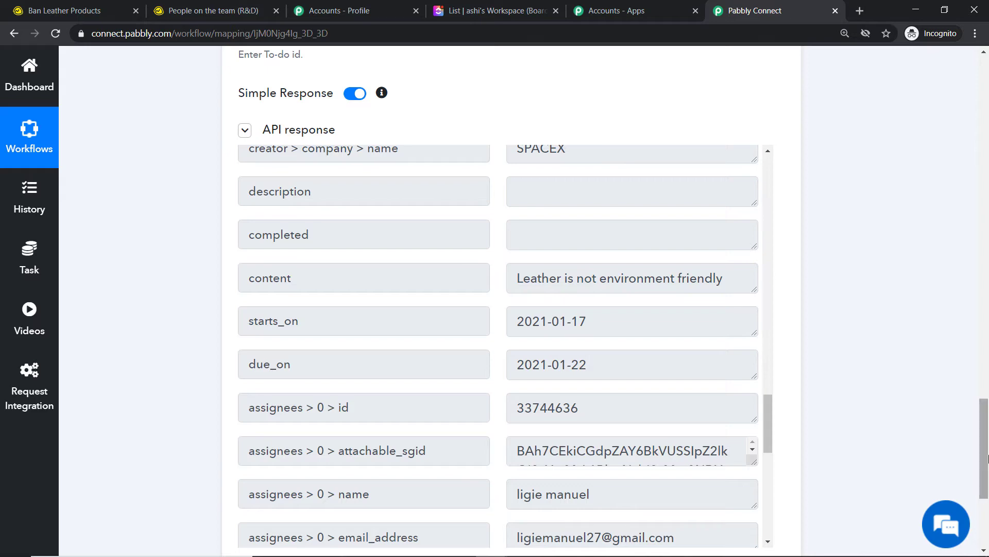
Add another action step after Get a To-do Details, using ClickUp as the app and Create Task as the event.
drag(984, 432, 984, 490)
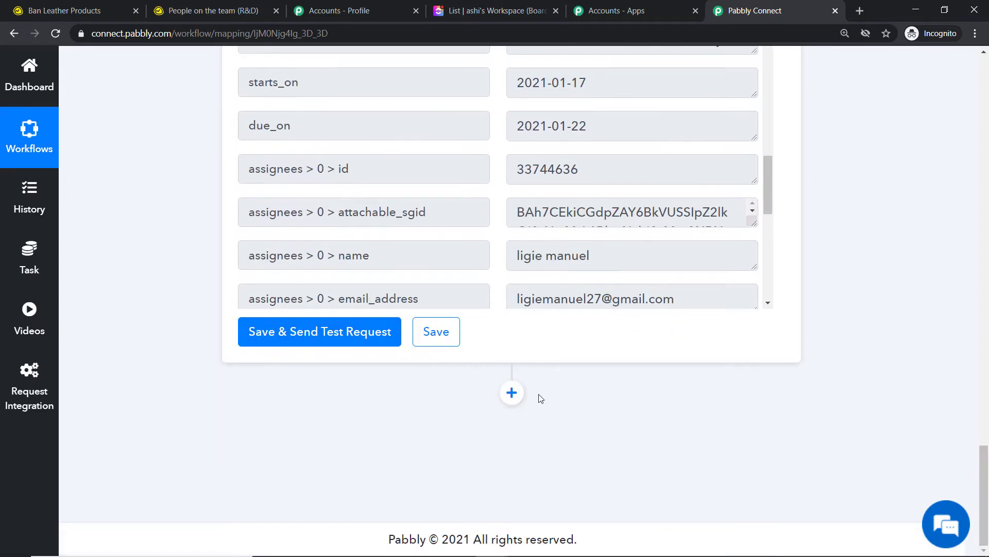
click(511, 393)
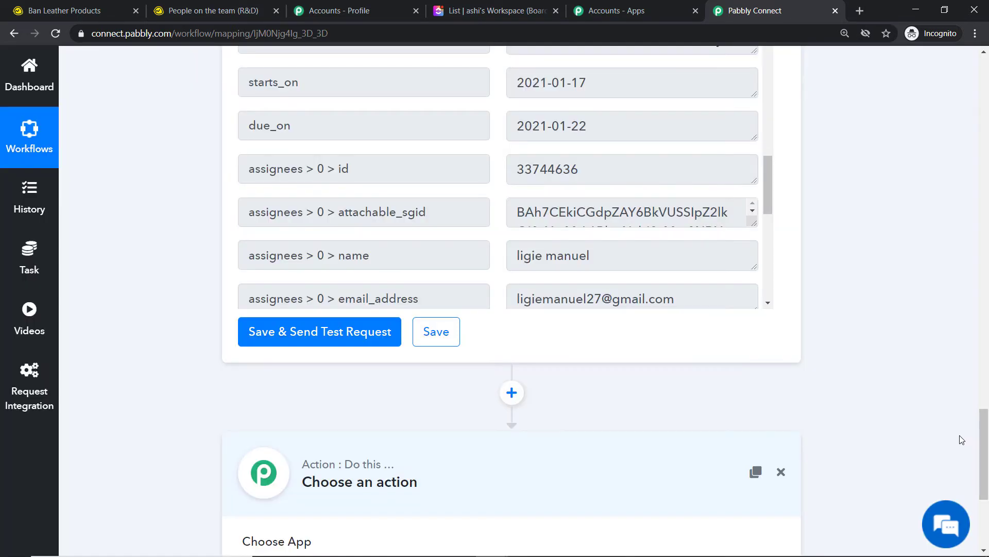
drag(984, 456, 987, 504)
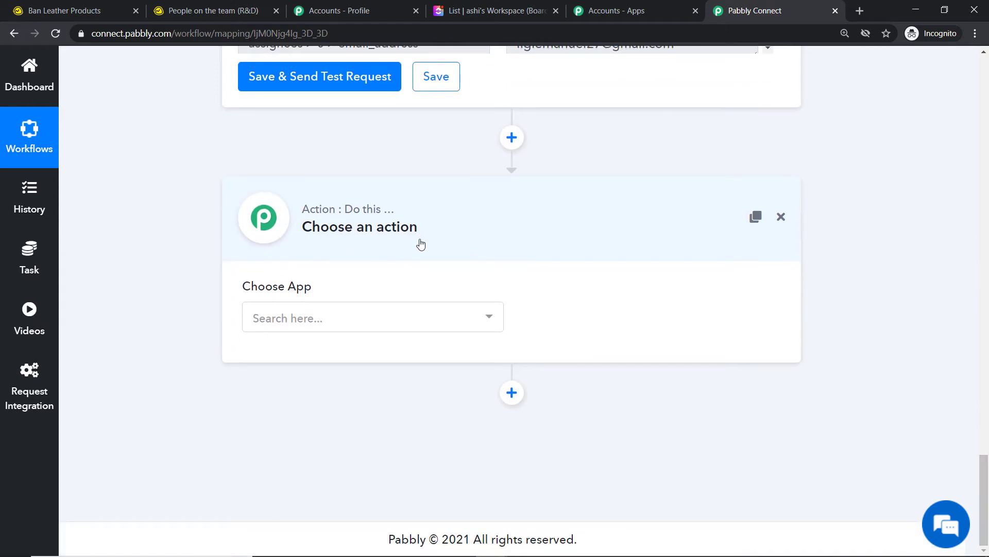
click(317, 319)
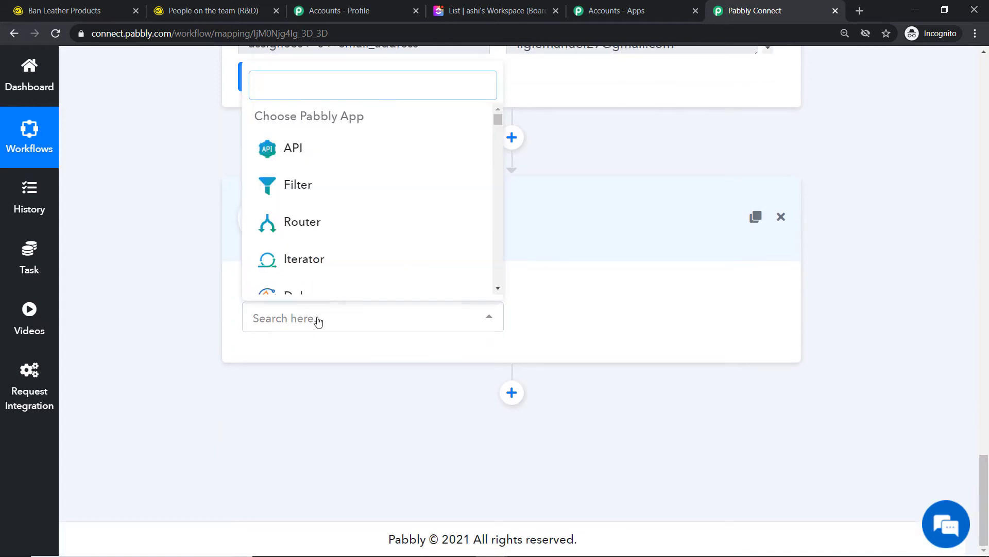
text(clic)
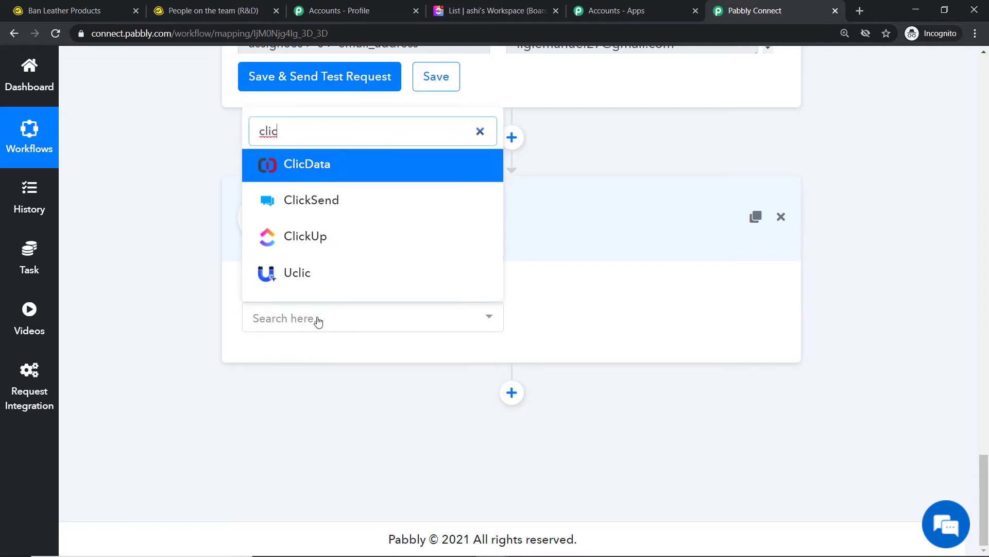
click(318, 247)
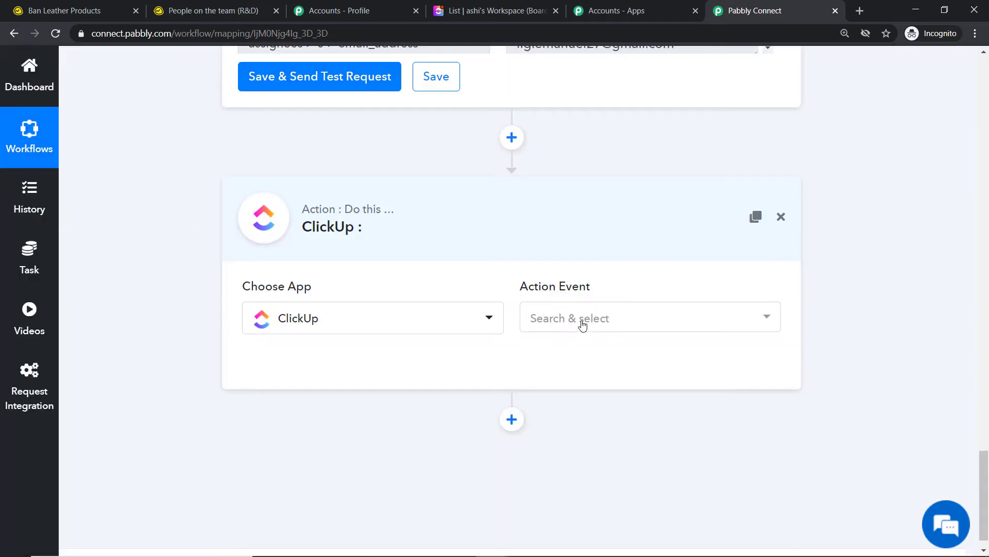
click(580, 319)
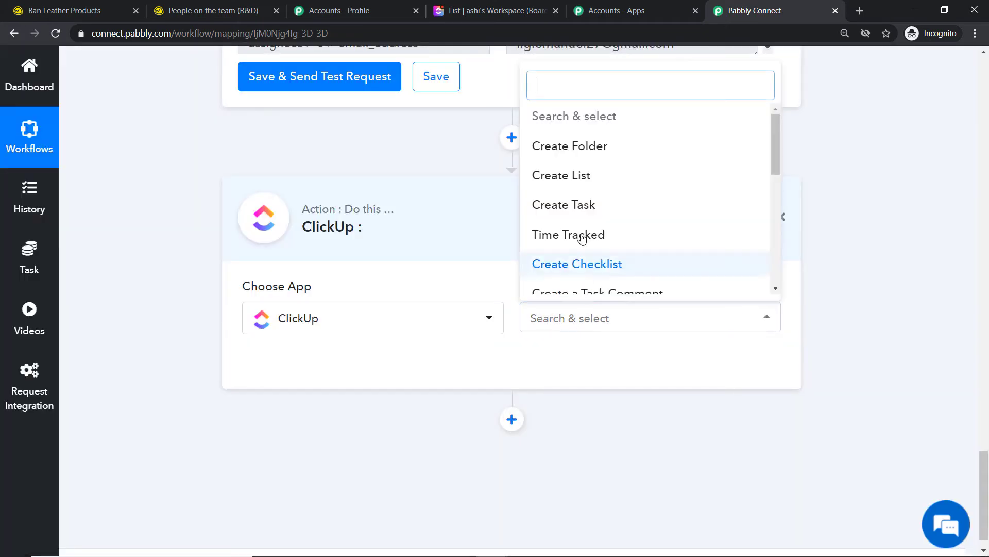
click(595, 208)
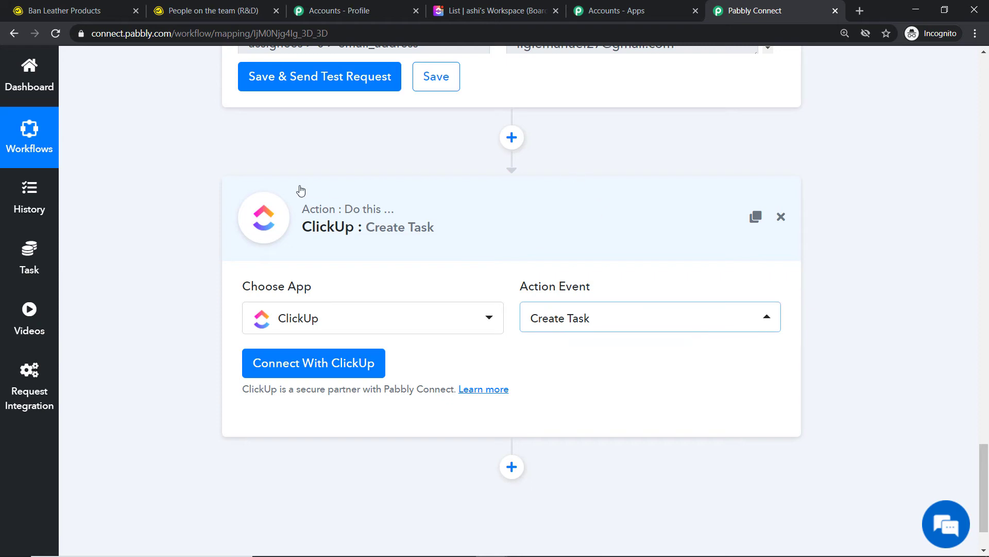
Start a new ClickUp connection for the Create Task action and copy the API token from ClickUp's Apps settings.
click(292, 369)
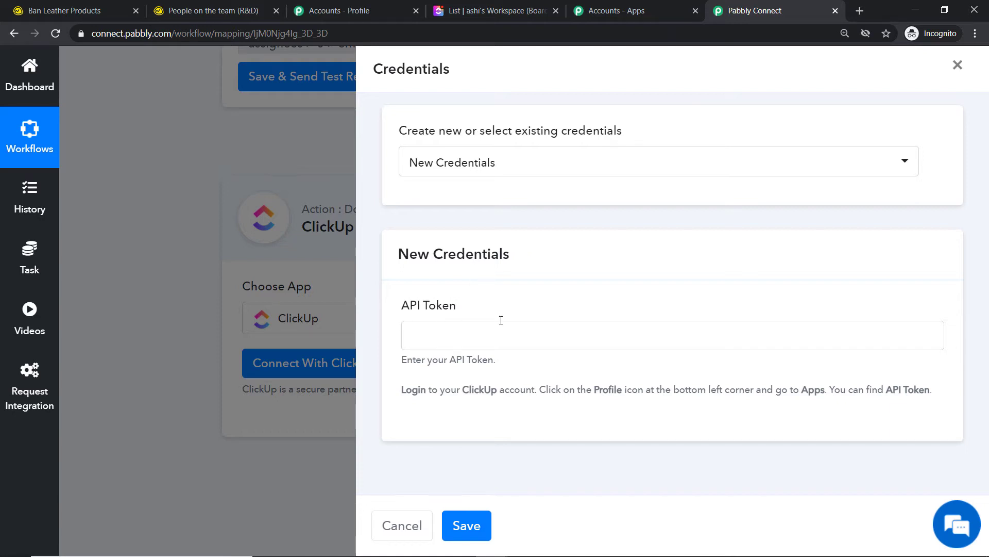
click(466, 9)
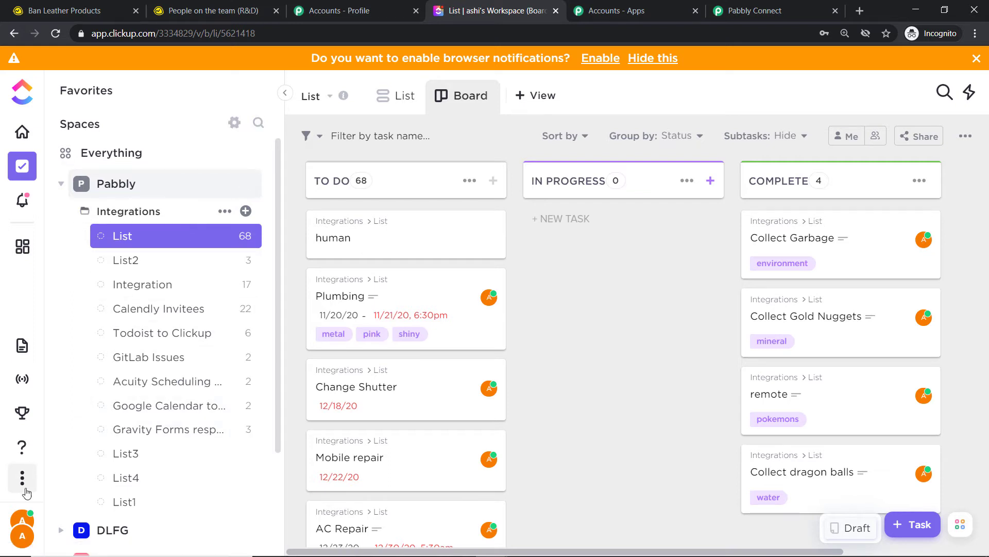
click(22, 536)
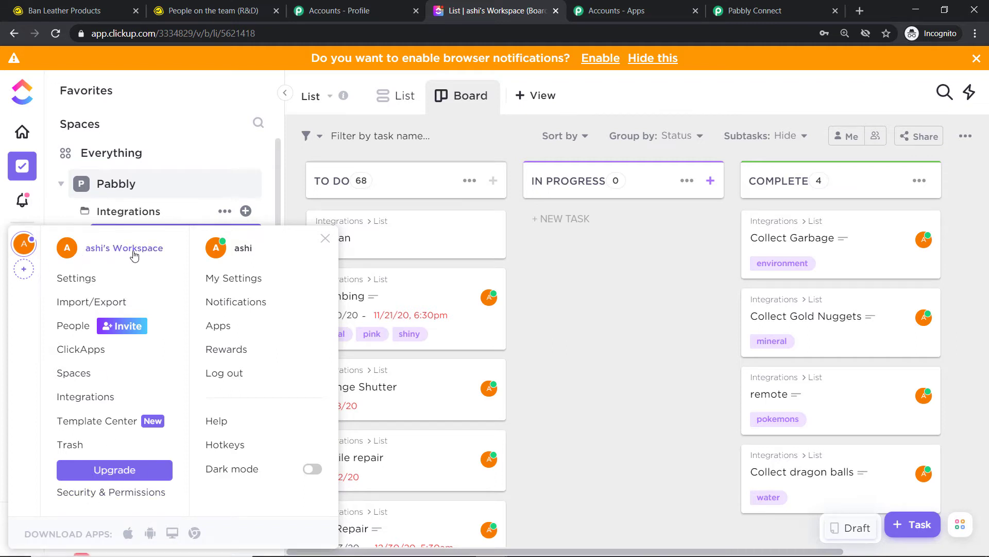
click(221, 330)
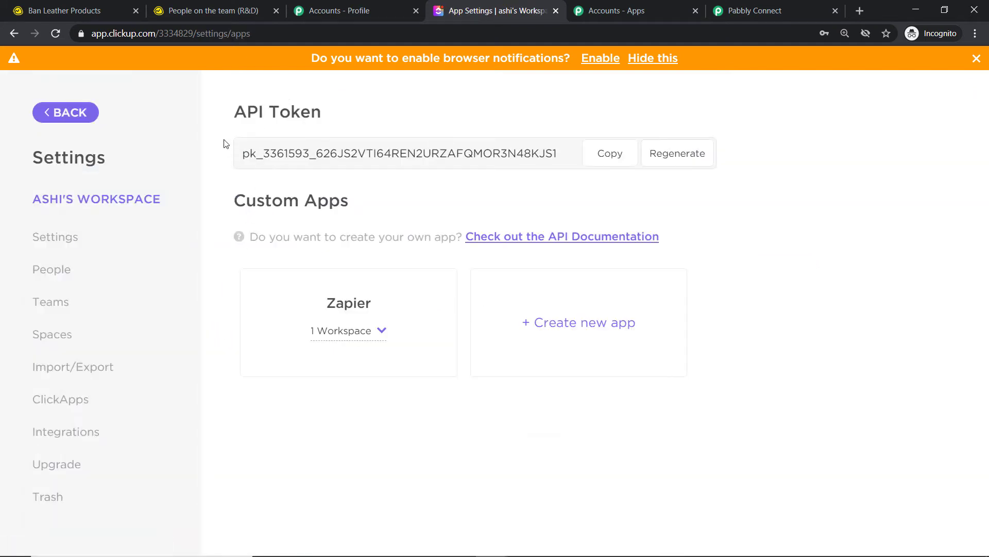
click(599, 161)
Return to Pabbly Connect, paste the API token into the new ClickUp credentials and save the connection.
click(793, 5)
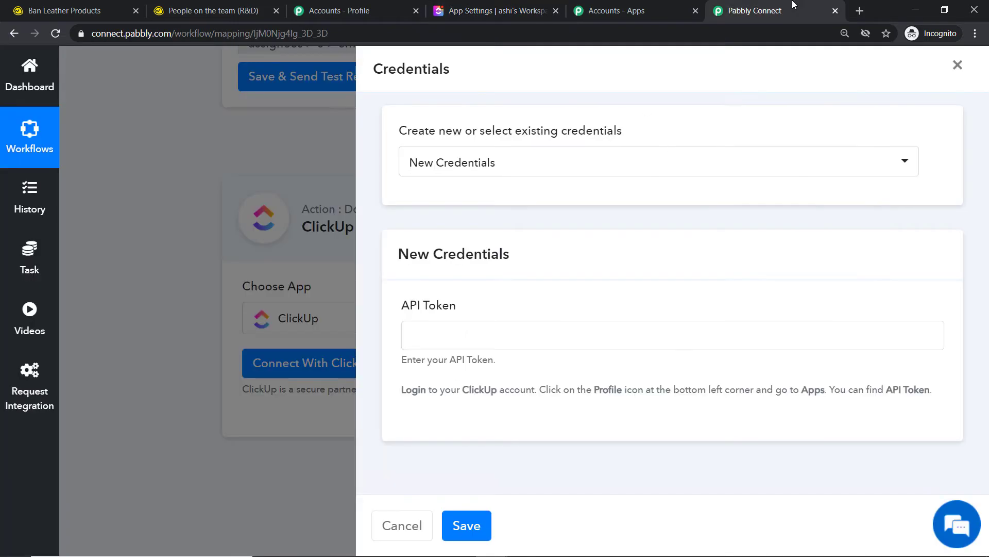
right_click(425, 335)
click(467, 437)
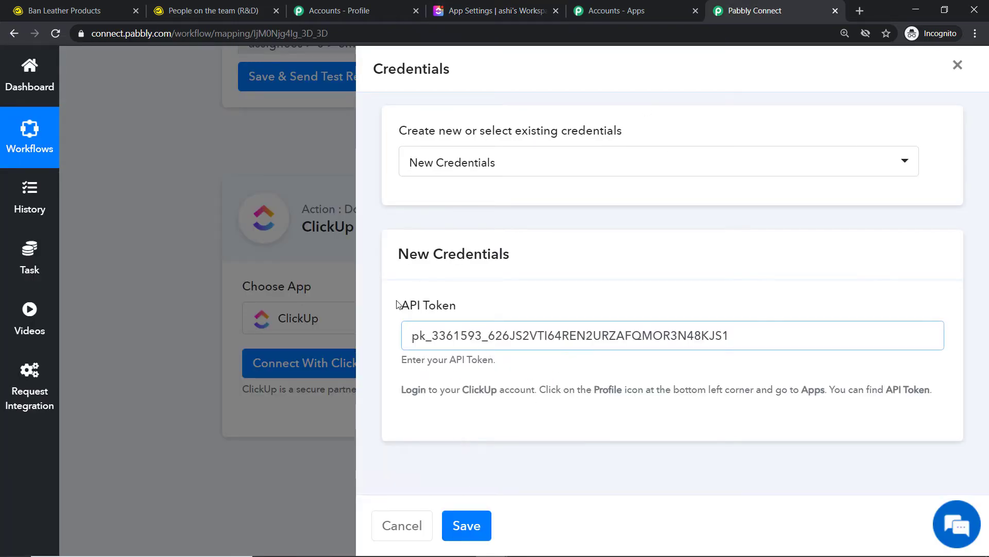
click(467, 521)
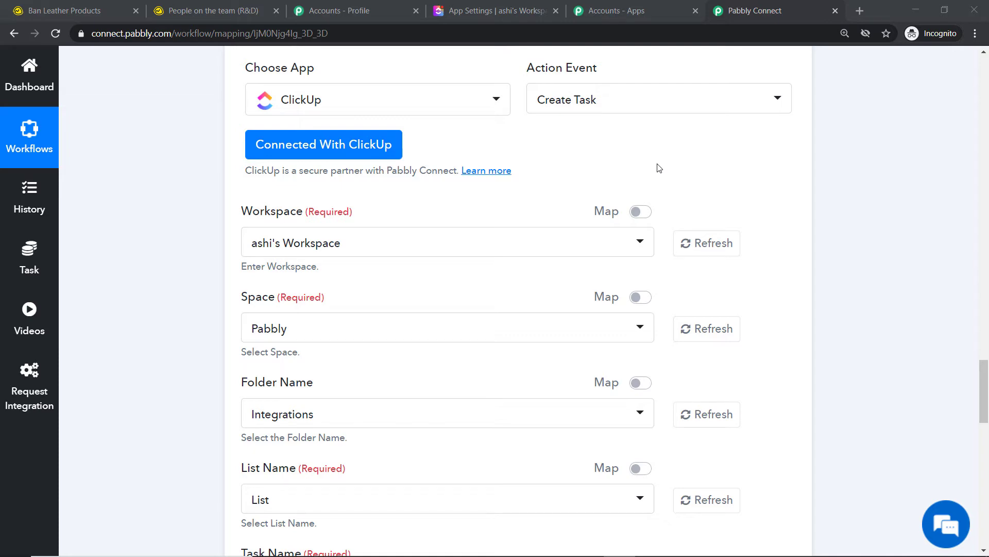
Review the Create Task fields and check the timestamp format required for the due and start dates.
scroll(654, 234, down, 14)
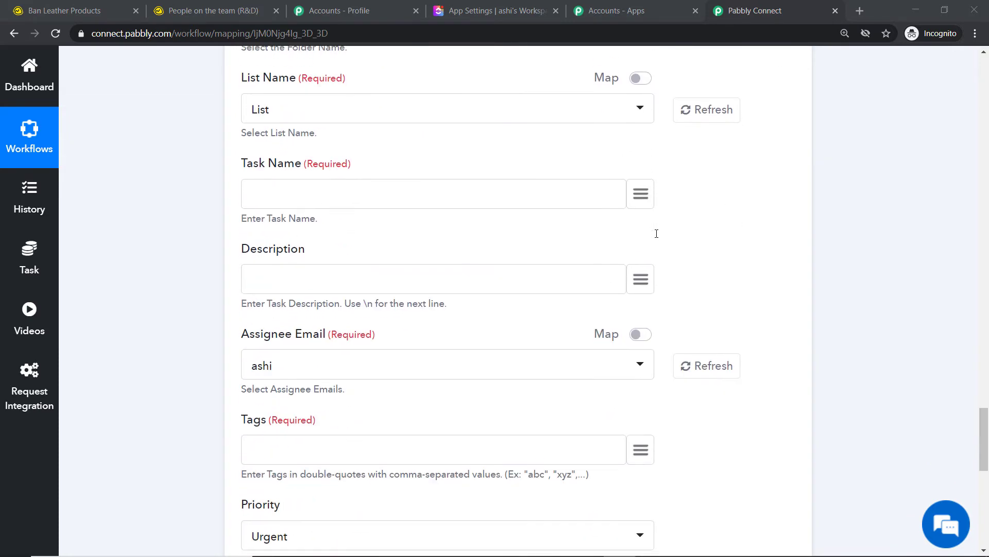
scroll(615, 235, down, 3)
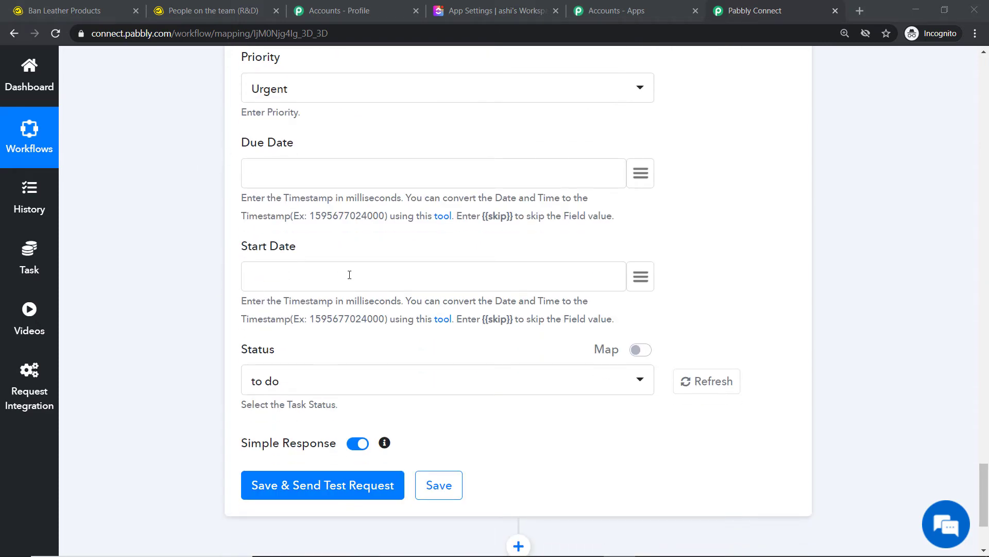
drag(313, 215, 387, 216)
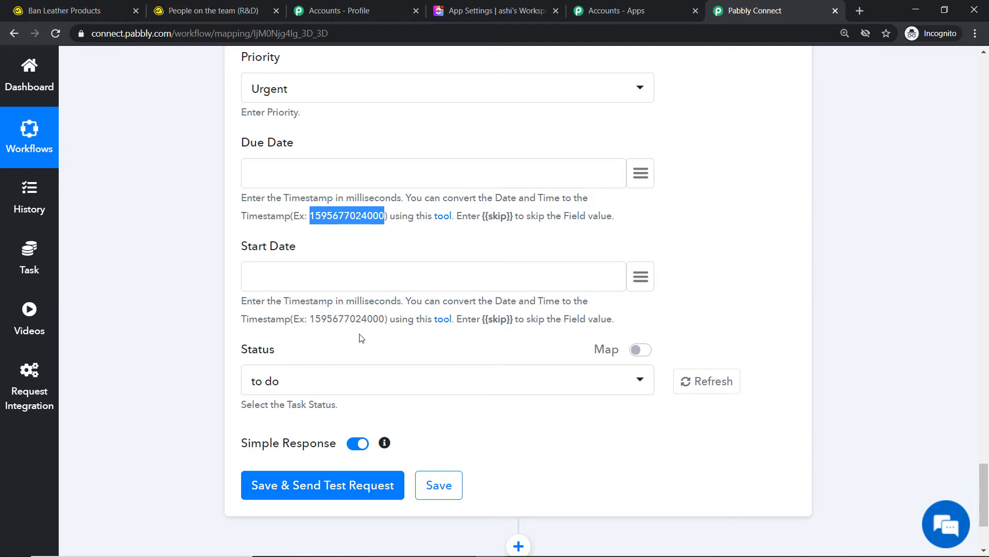
Add and connect a Date/Time Formatter step with the Format Date Only event between Get a To-do Details and the ClickUp Create Task step.
scroll(370, 318, up, 15)
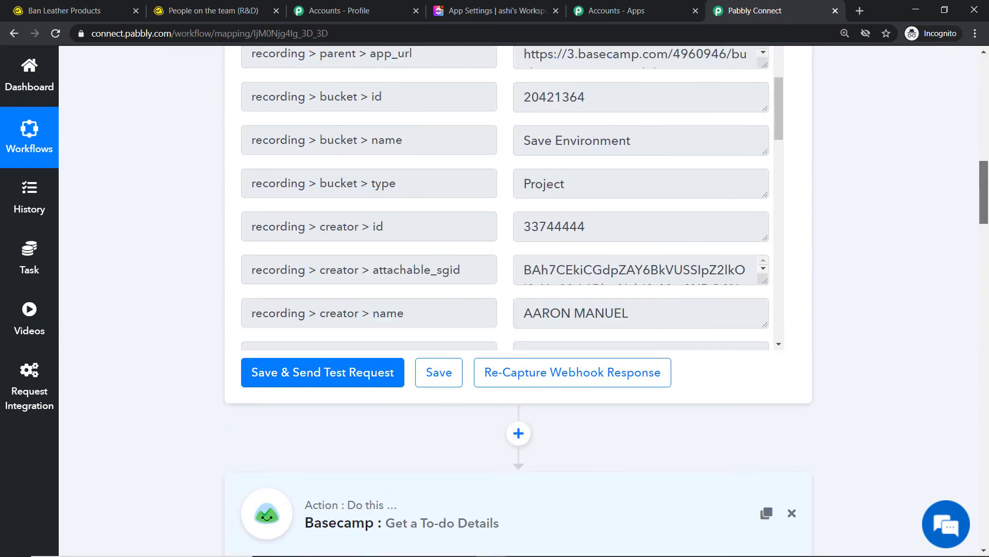
drag(984, 192, 984, 307)
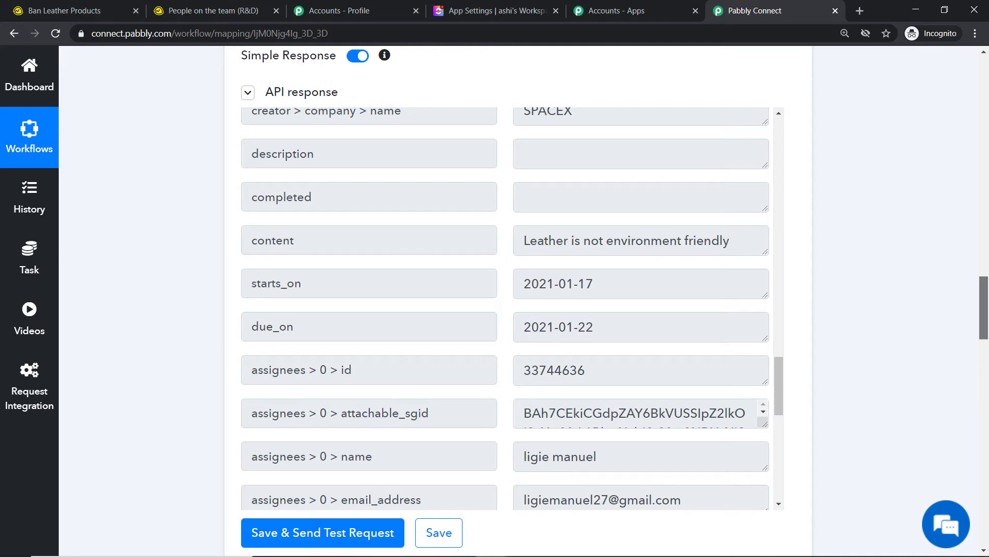
drag(986, 304, 986, 469)
scroll(584, 229, up, 15)
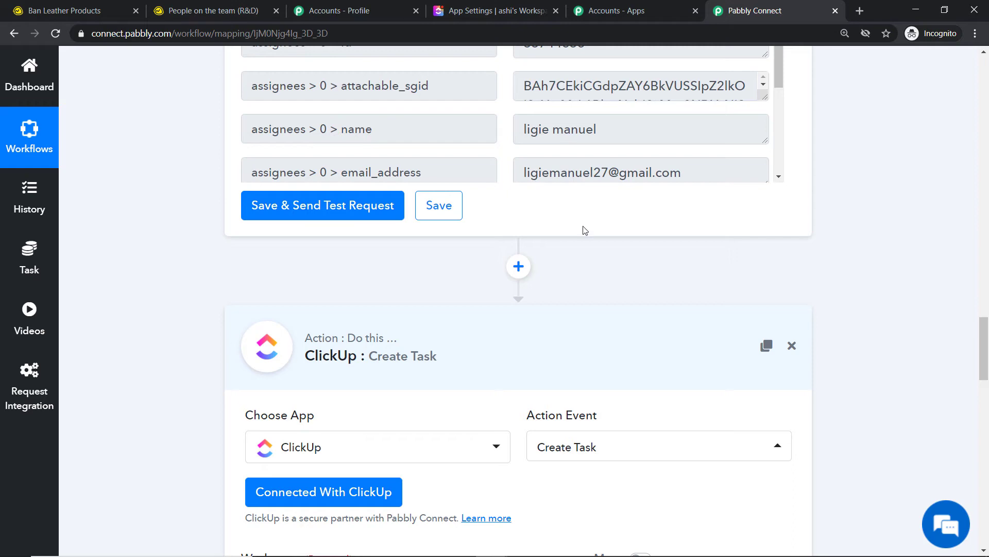
click(518, 270)
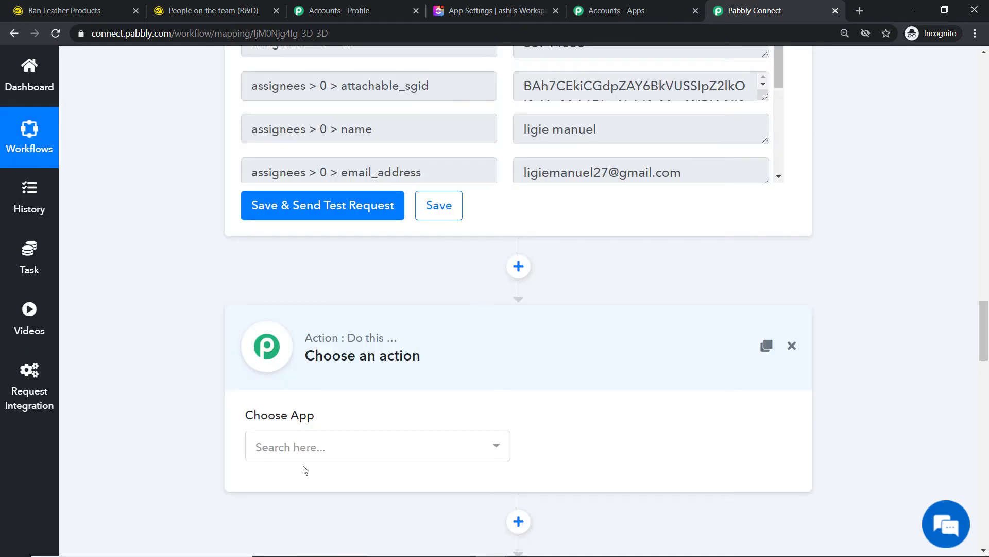
click(314, 446)
text(date)
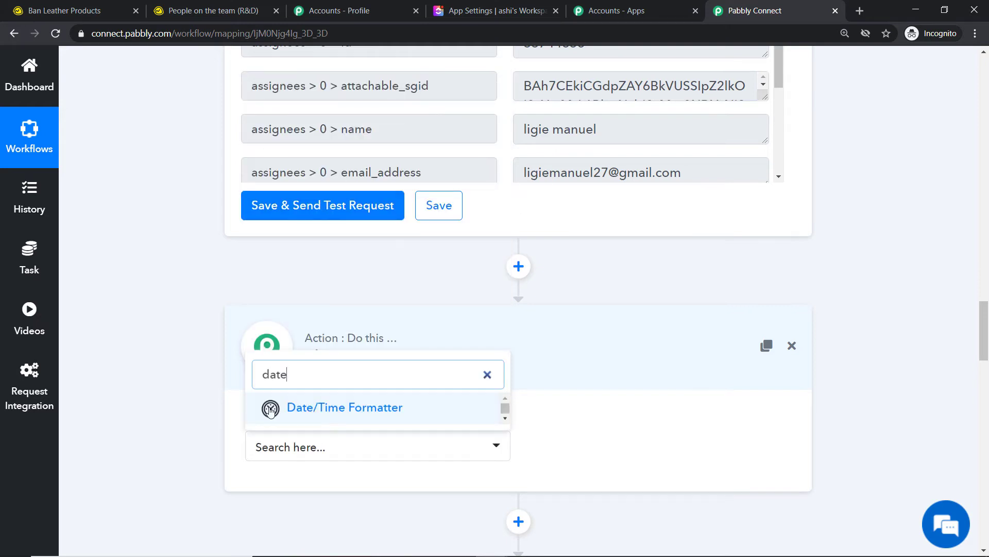
click(332, 407)
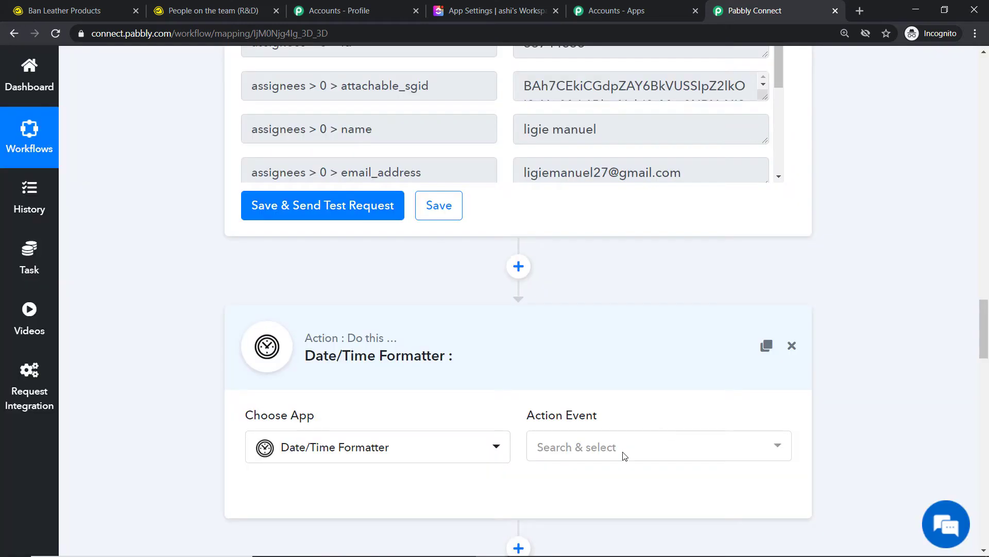
click(623, 449)
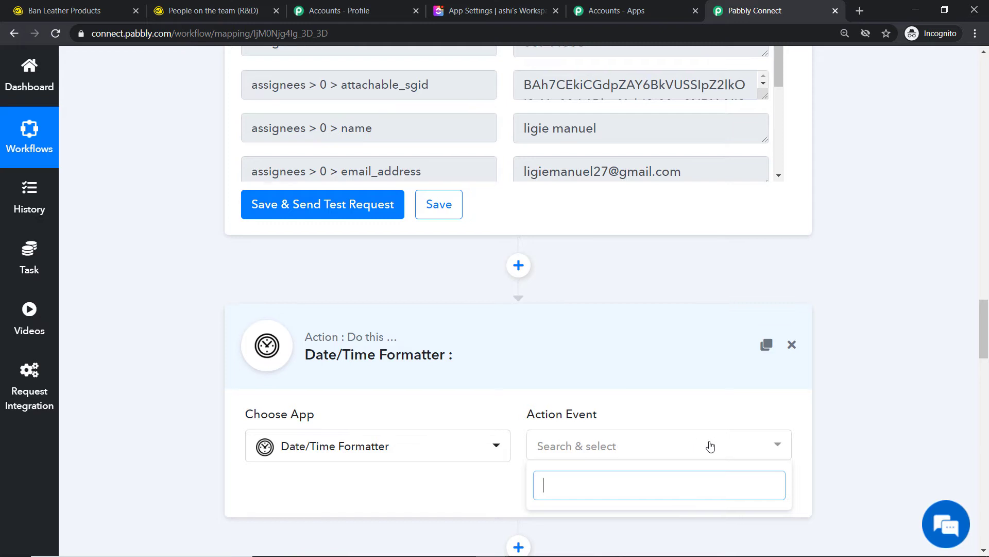
scroll(709, 444, down, 3)
click(647, 413)
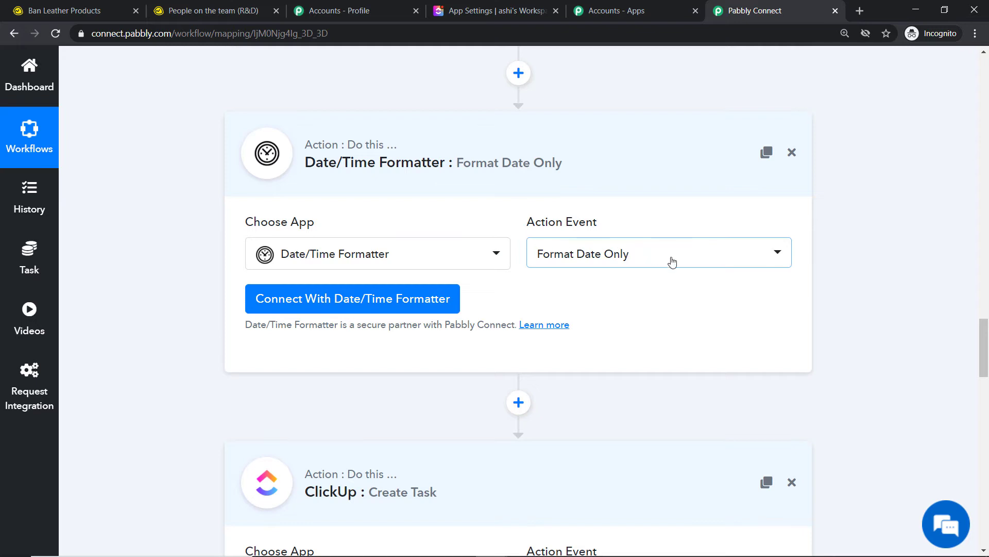
click(378, 300)
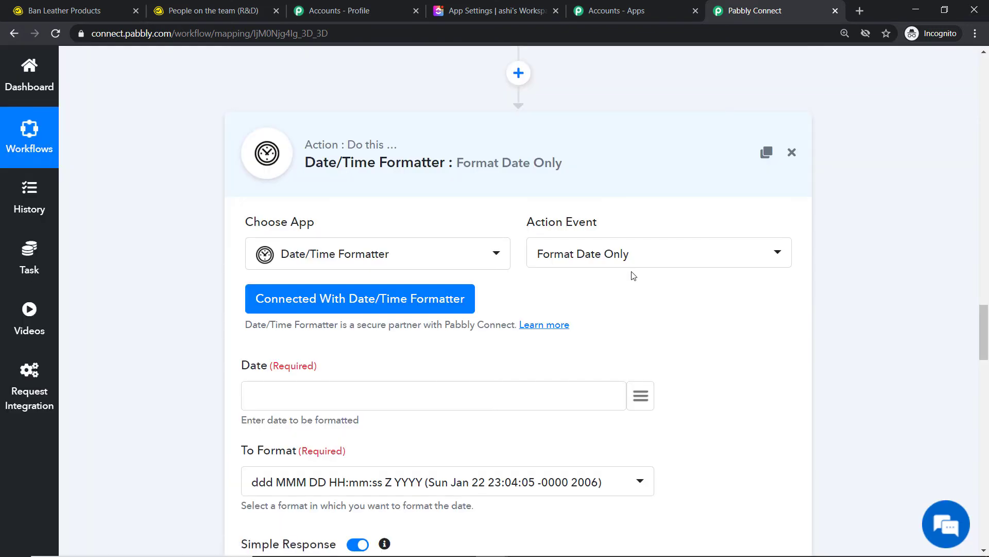
Map the starts_on value from Get a To-do Details into the formatter's Date field.
scroll(633, 275, down, 2)
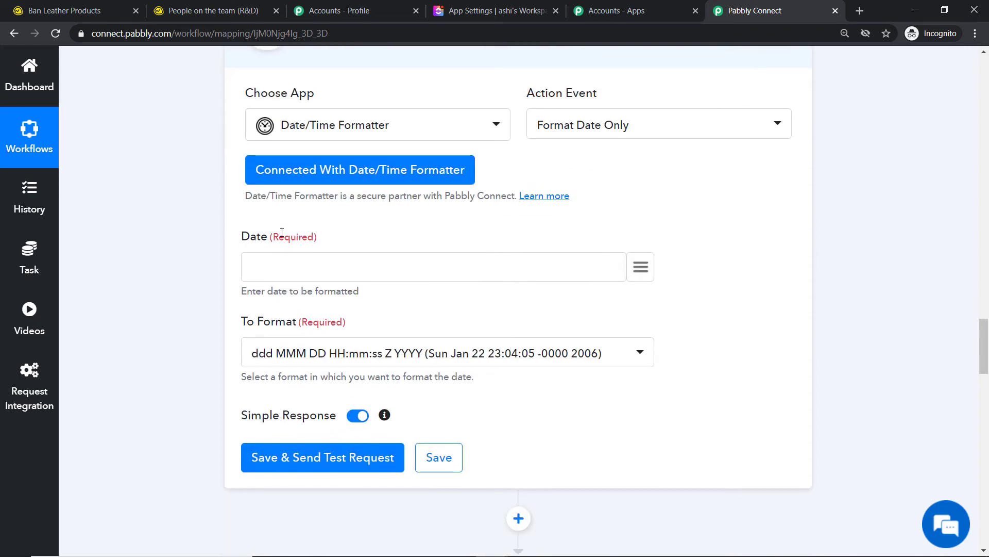
click(639, 266)
scroll(604, 308, down, 2)
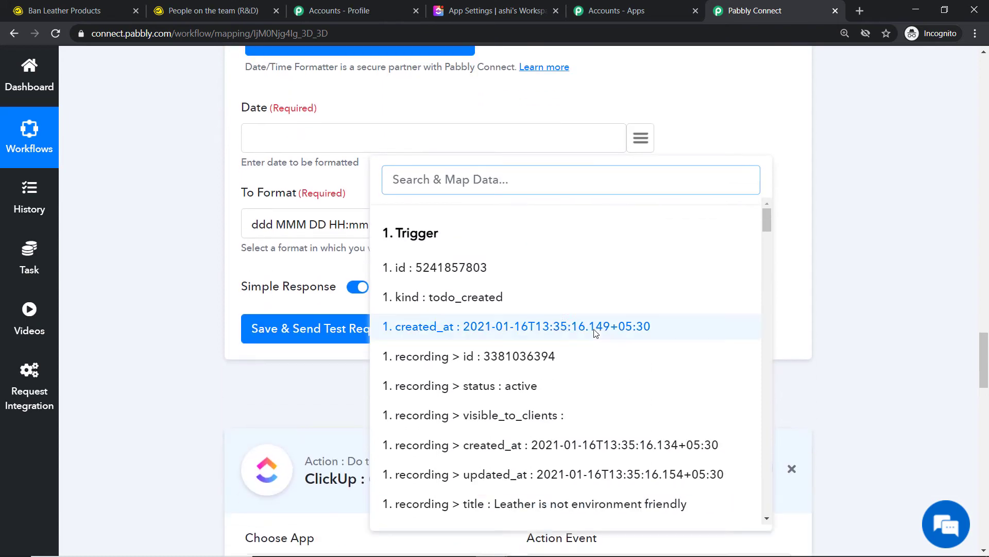
scroll(567, 325, down, 3)
scroll(574, 330, down, 20)
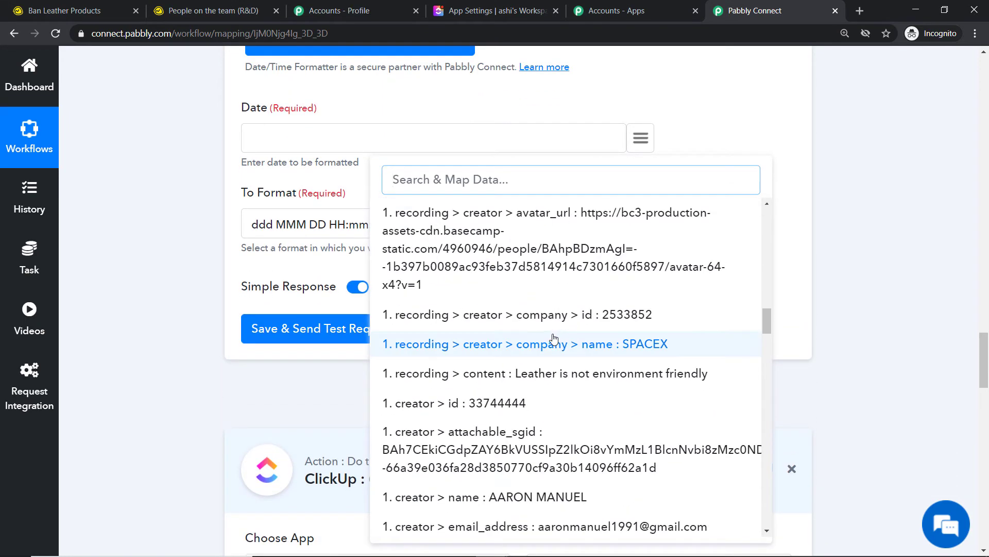
scroll(559, 340, down, 5)
drag(768, 340, 778, 487)
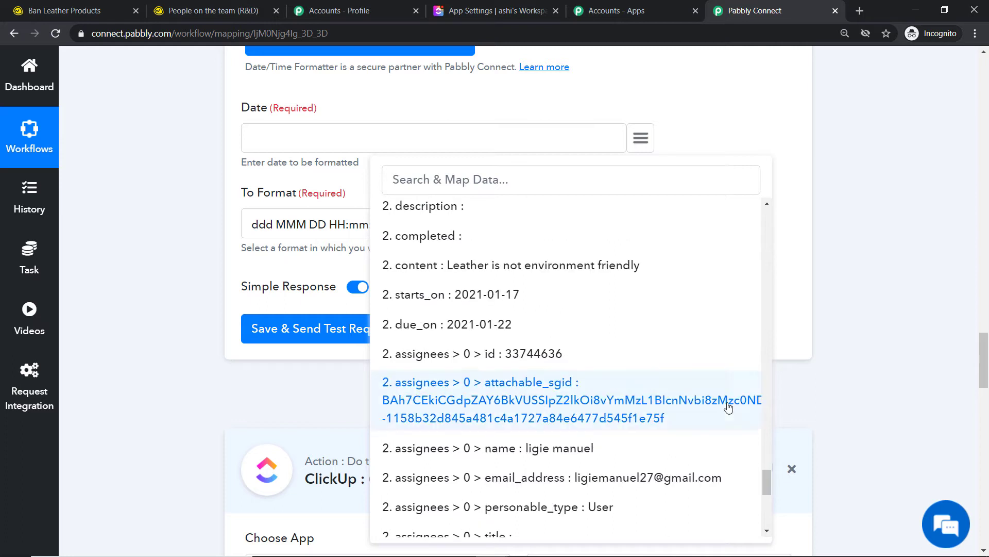
click(454, 295)
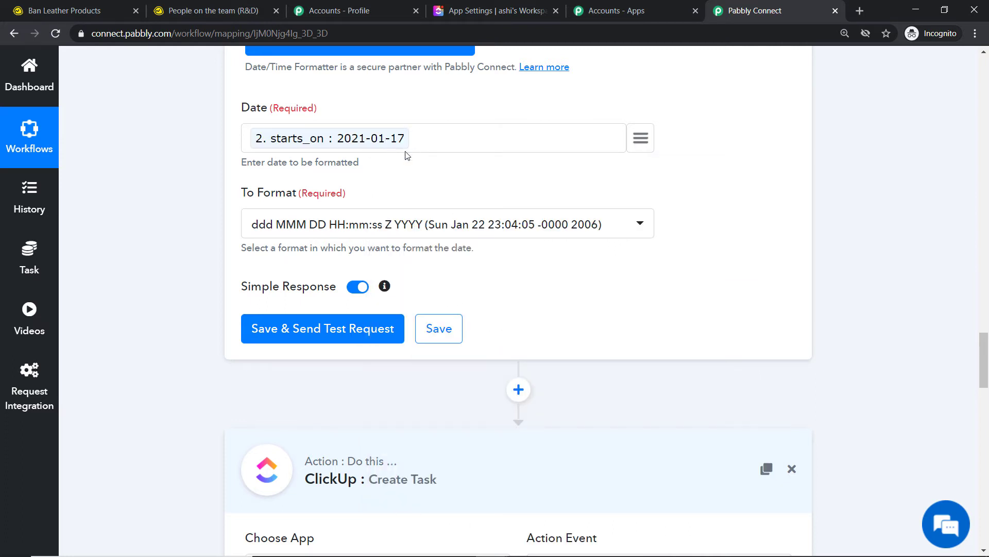
Set the start date formatter's output format to Timestamp, then save it and send a test request.
click(348, 227)
scroll(430, 345, down, 4)
scroll(466, 330, down, 10)
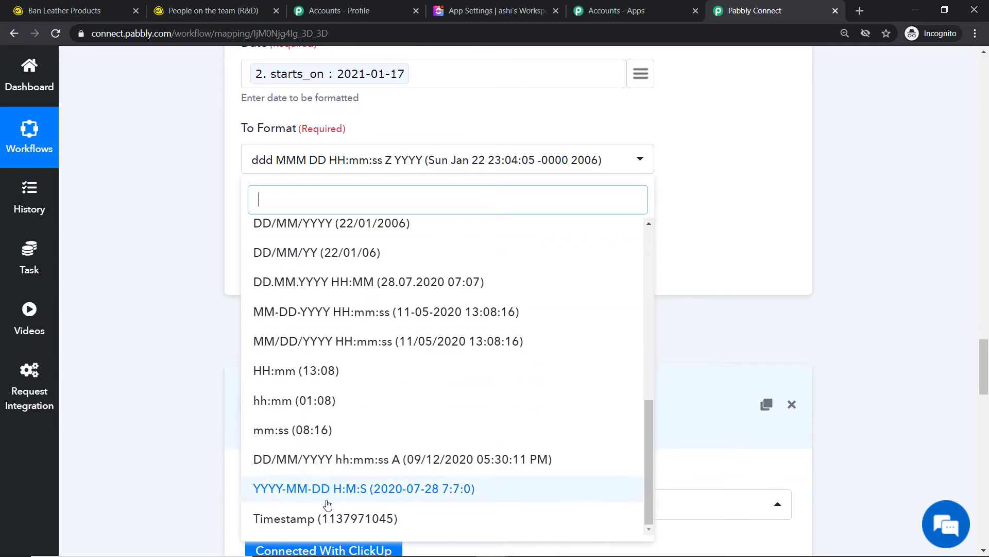
click(328, 515)
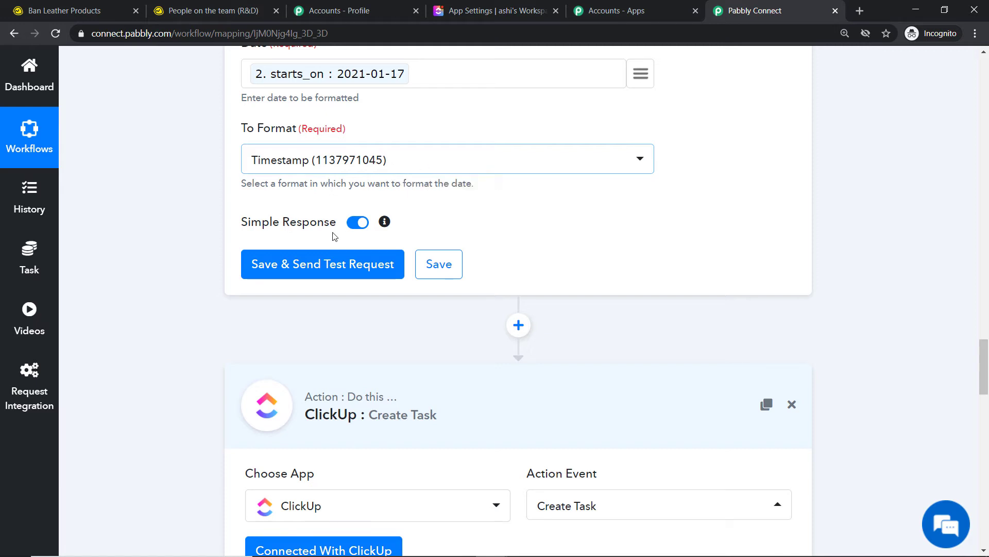
click(324, 264)
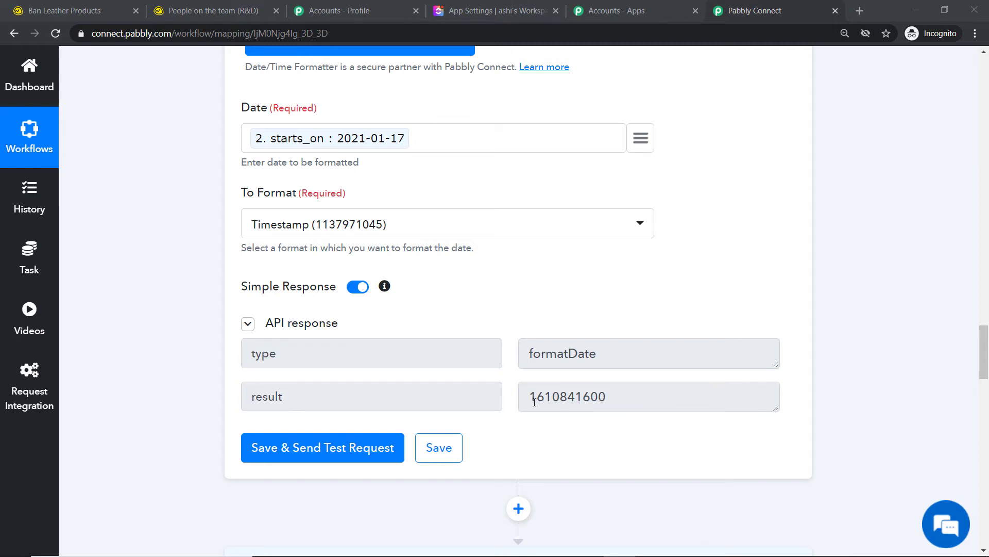
click(610, 398)
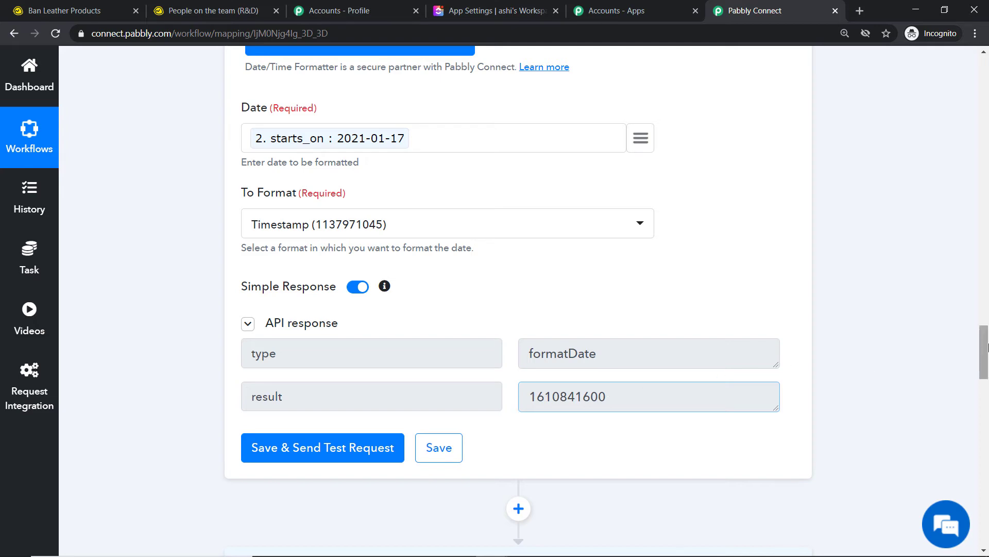
Add and connect a second Date/Time Formatter step with the Format Date Only event directly before the ClickUp Create Task step.
drag(985, 348, 984, 378)
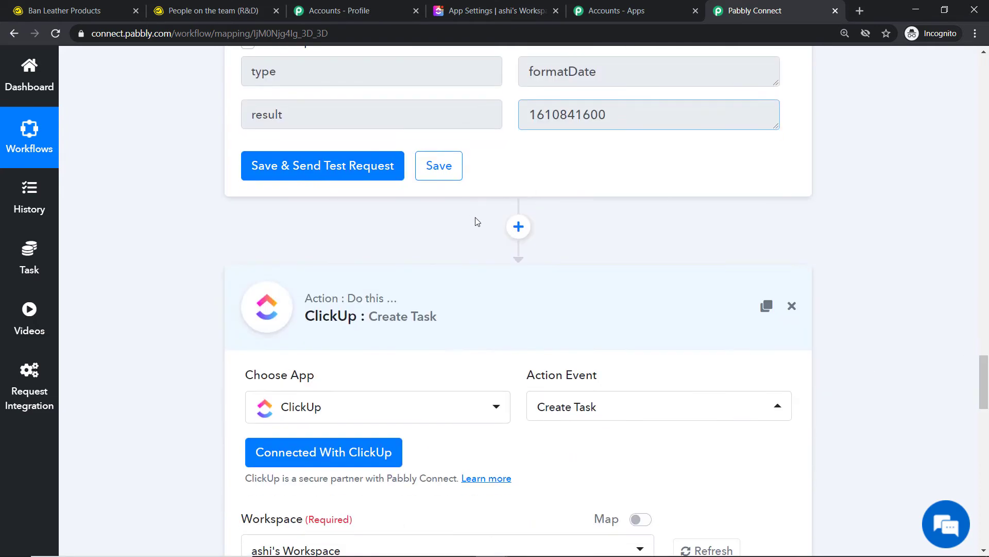
click(518, 227)
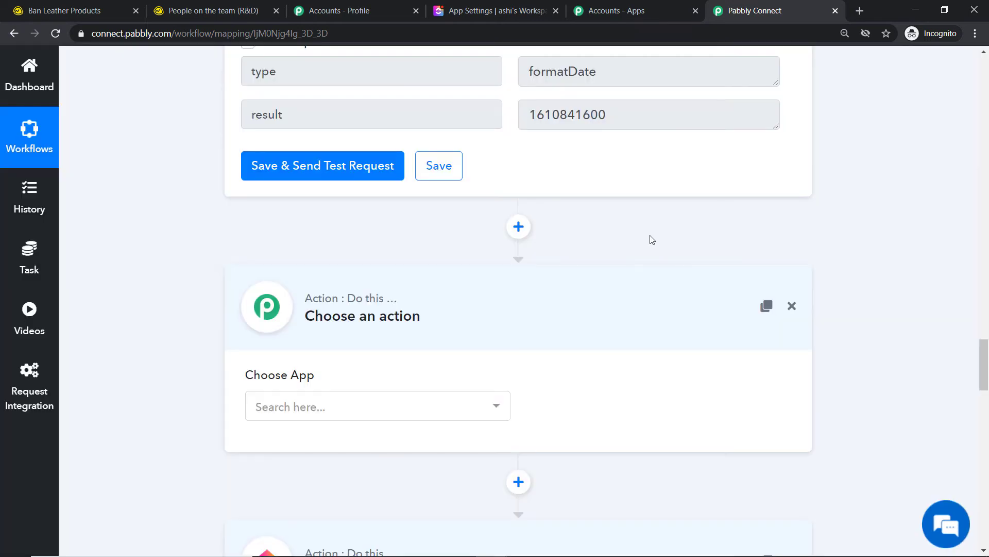
click(383, 406)
text(date)
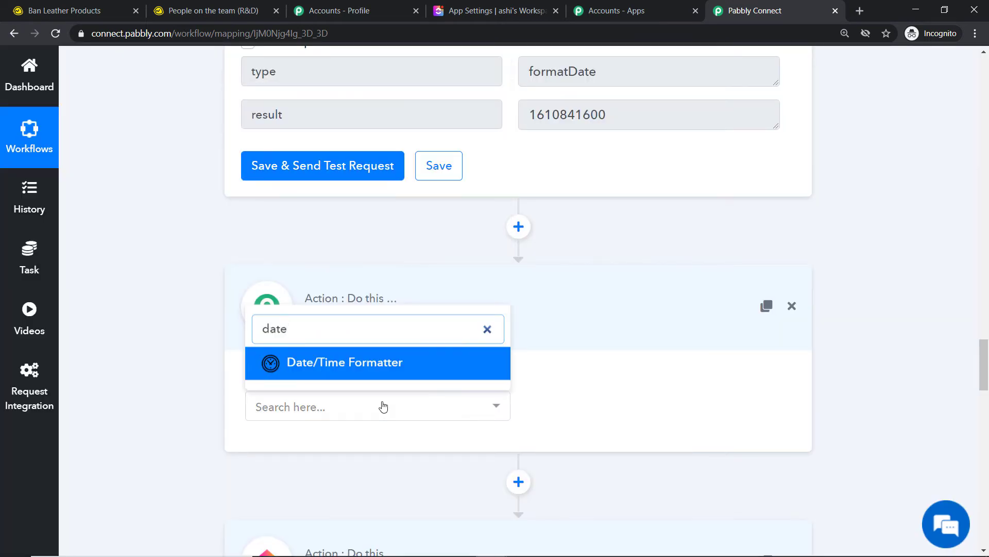
click(395, 372)
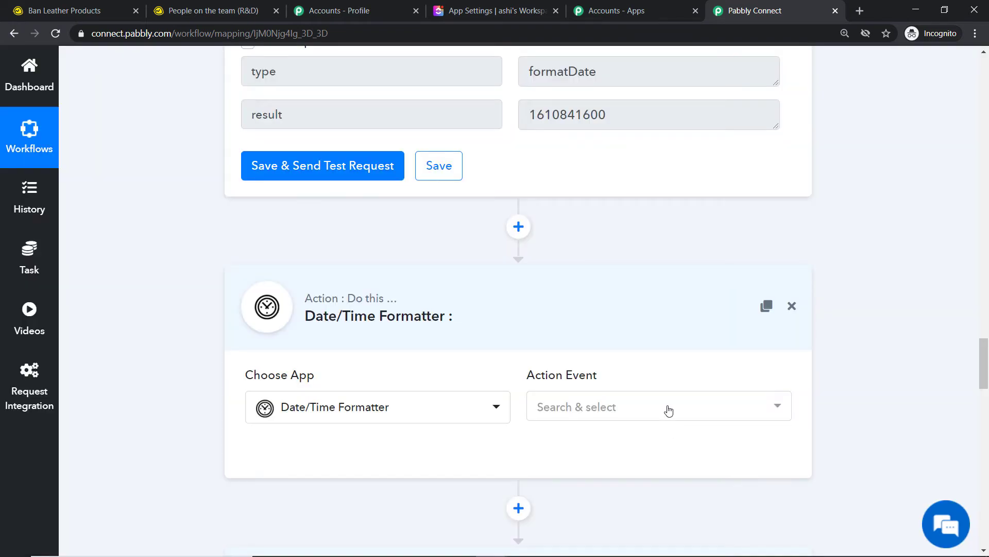
click(668, 407)
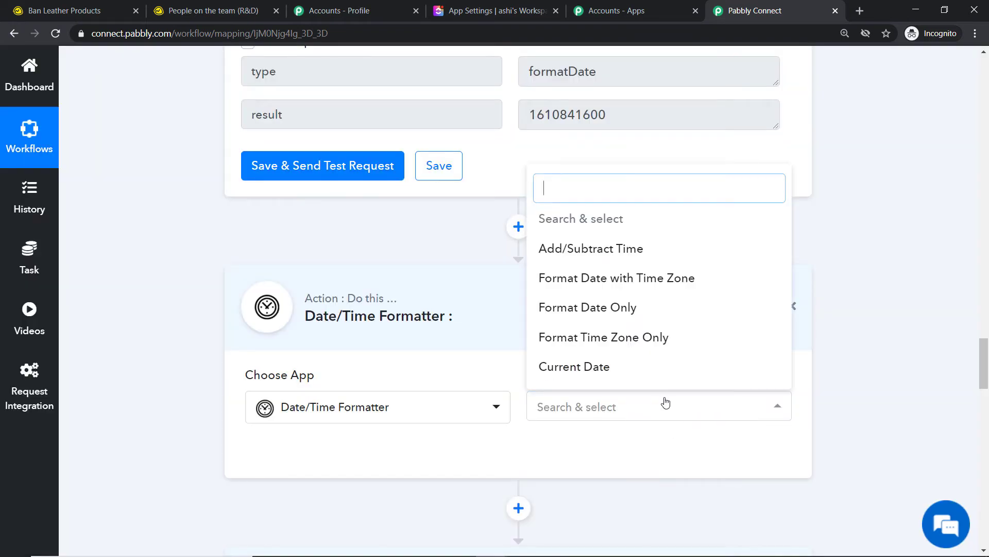
click(617, 311)
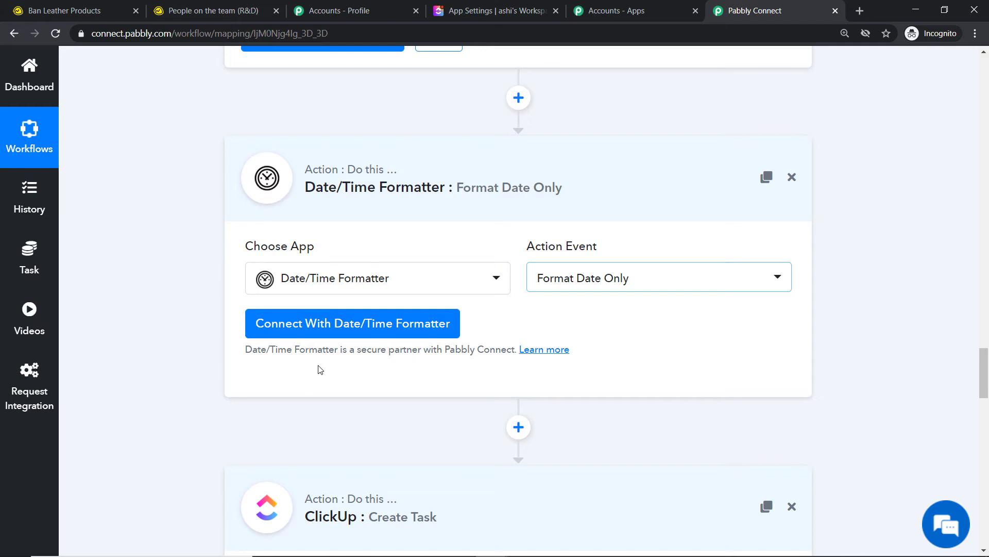
click(326, 331)
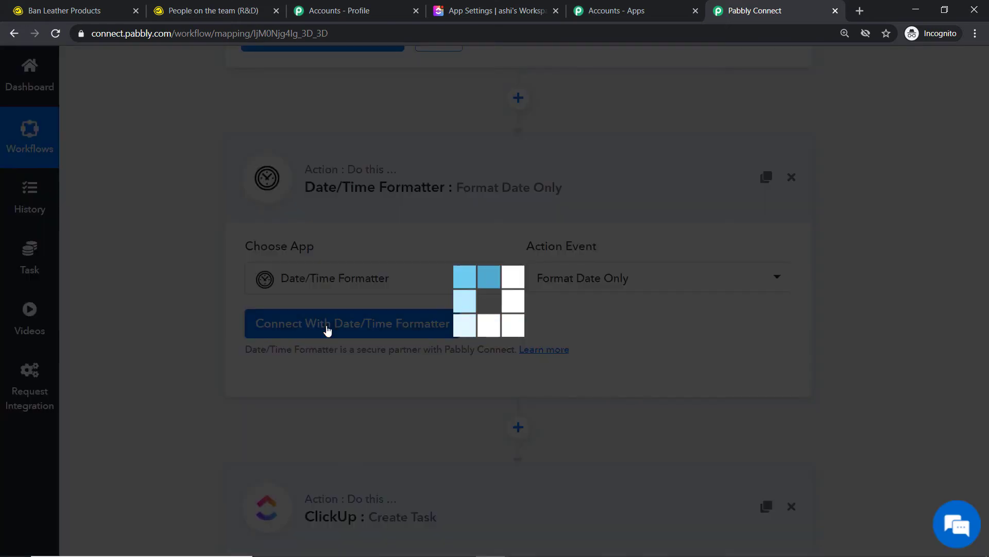
Map the due_on value from Get a To-do Details into the second formatter's Date field.
scroll(554, 291, down, 2)
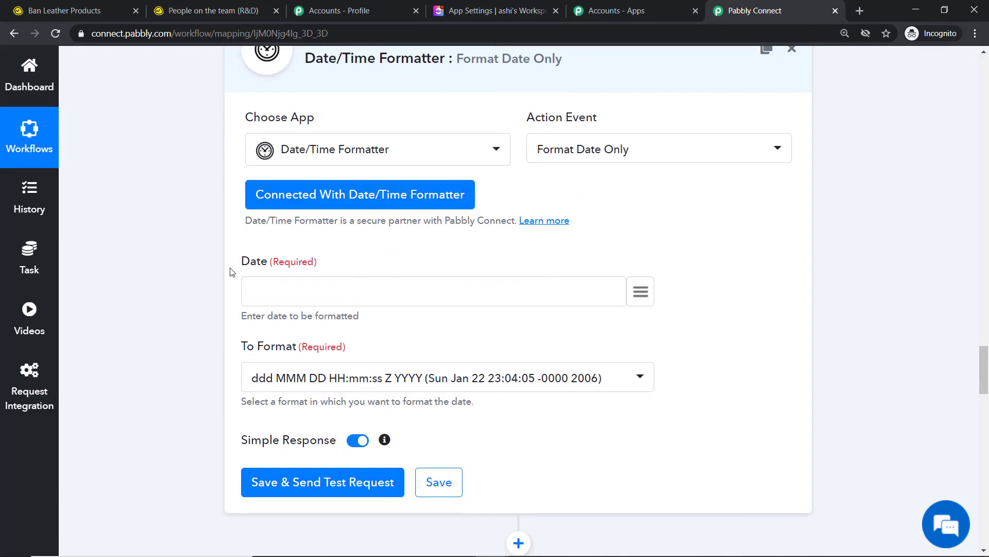
click(648, 288)
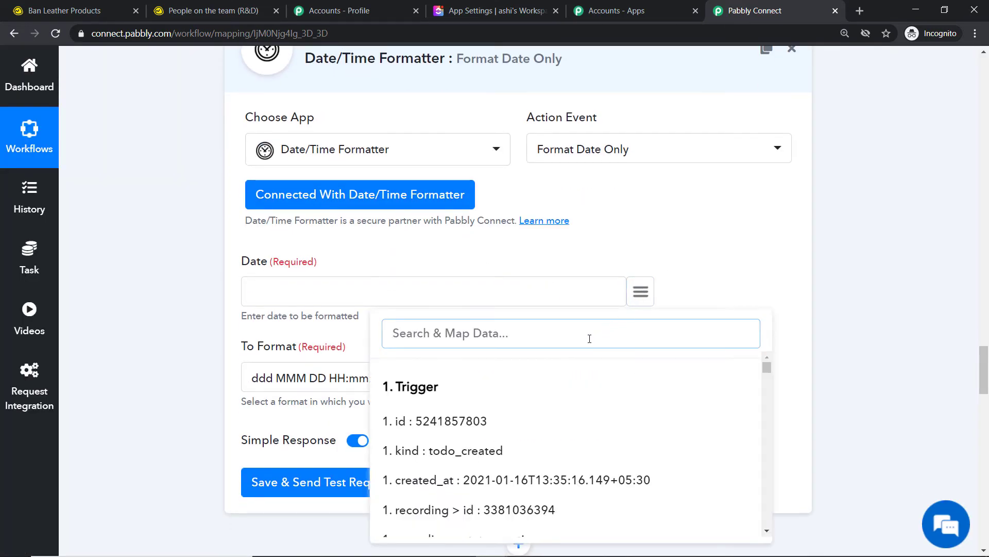
scroll(589, 338, down, 10)
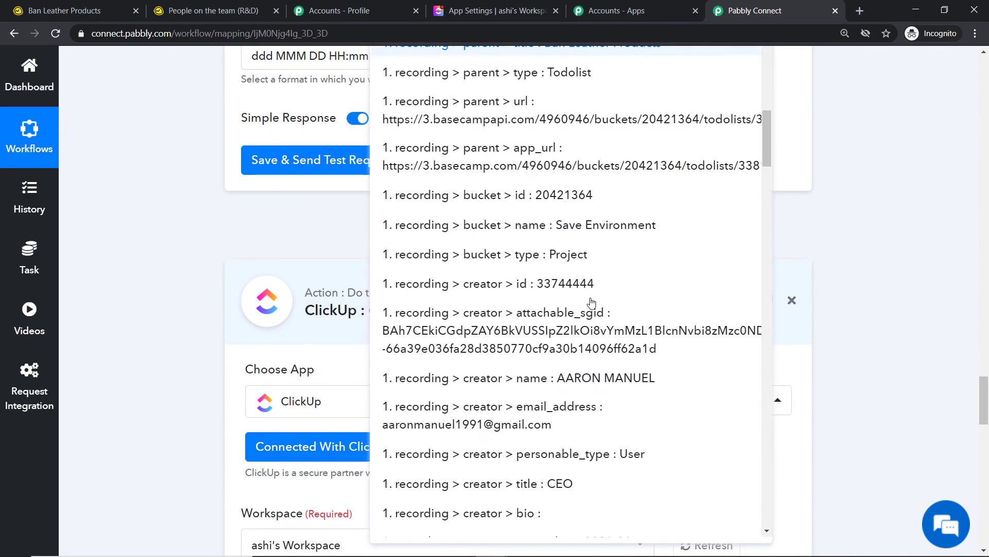
scroll(591, 302, down, 15)
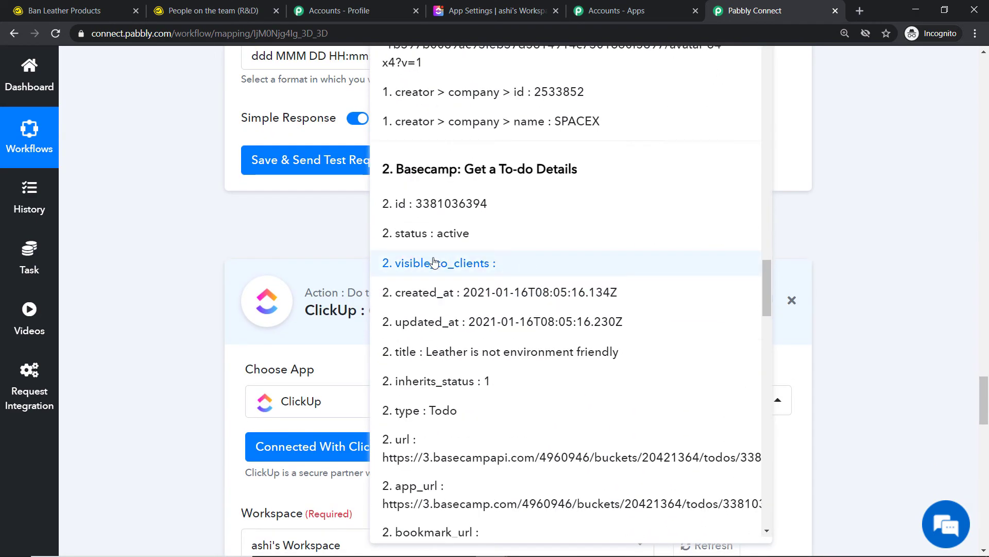
scroll(435, 263, down, 10)
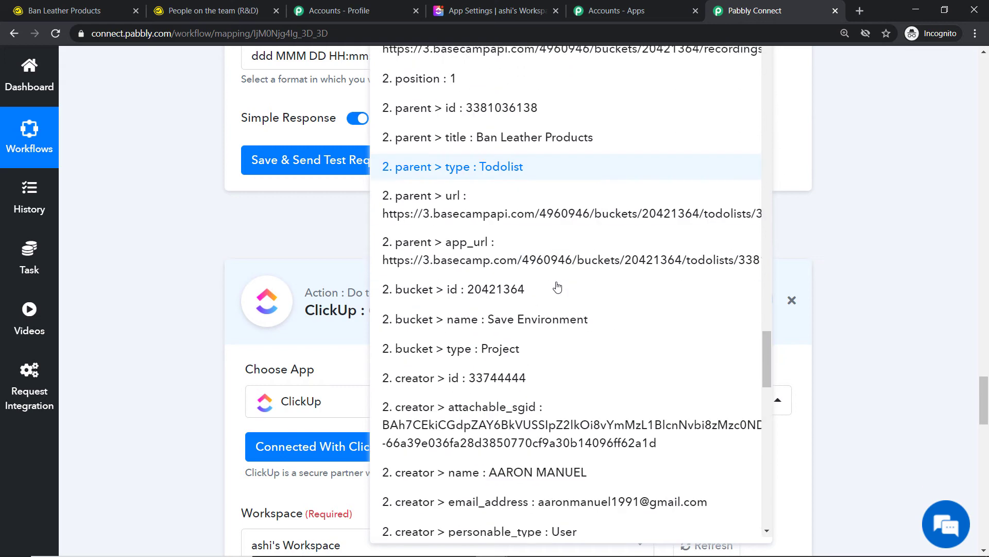
scroll(557, 287, down, 8)
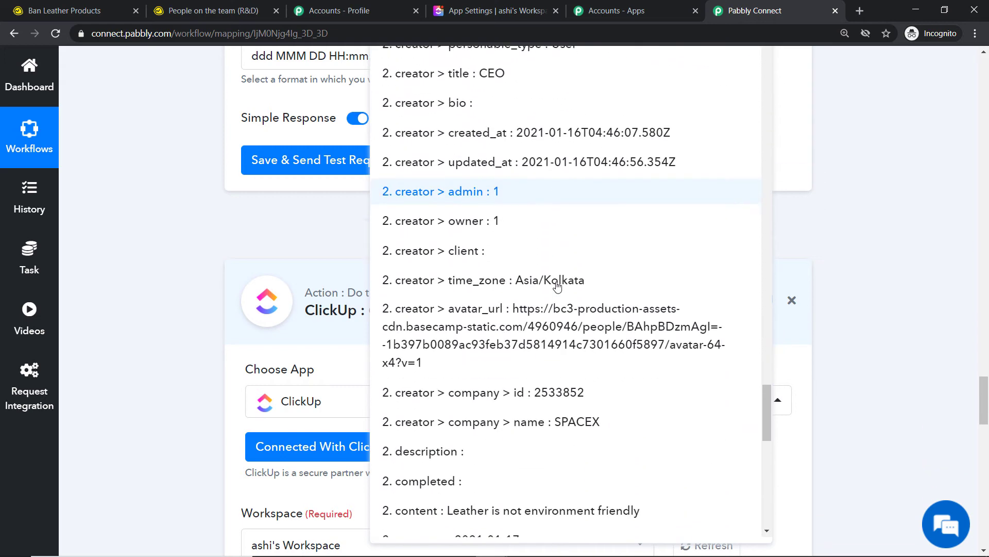
scroll(557, 287, down, 10)
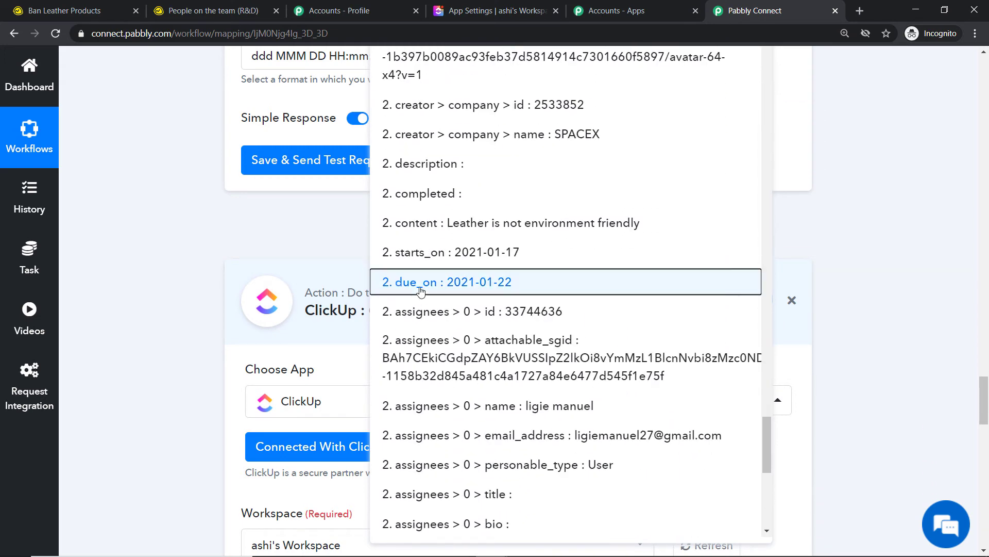
click(420, 283)
Set the due date formatter's output format to Timestamp, then save it and send a test request.
click(278, 387)
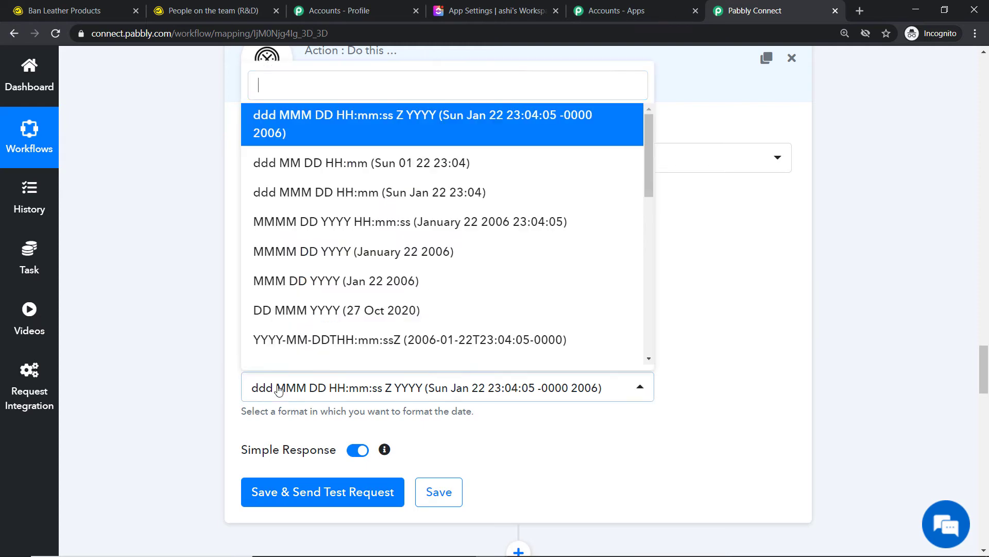
scroll(384, 265, down, 8)
scroll(386, 273, down, 6)
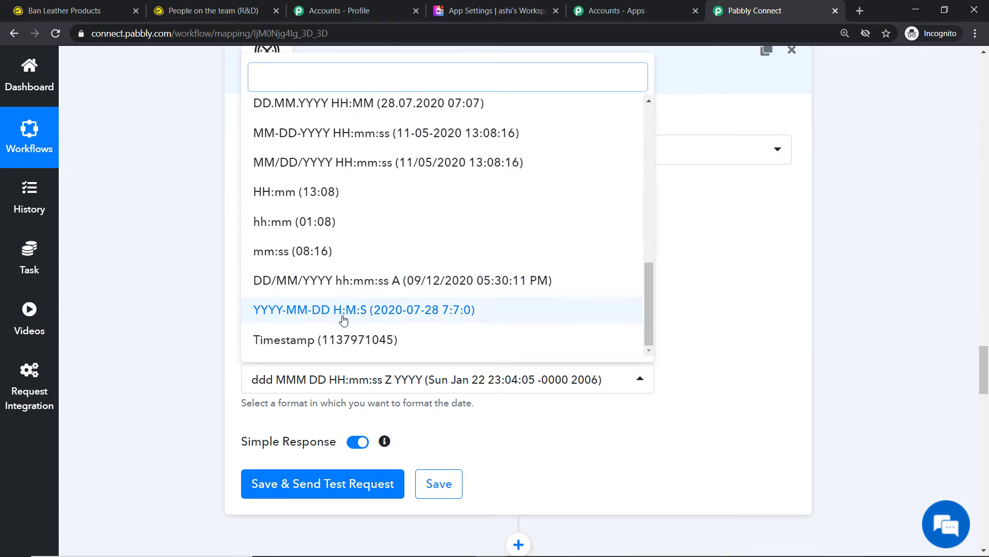
scroll(388, 421, down, 3)
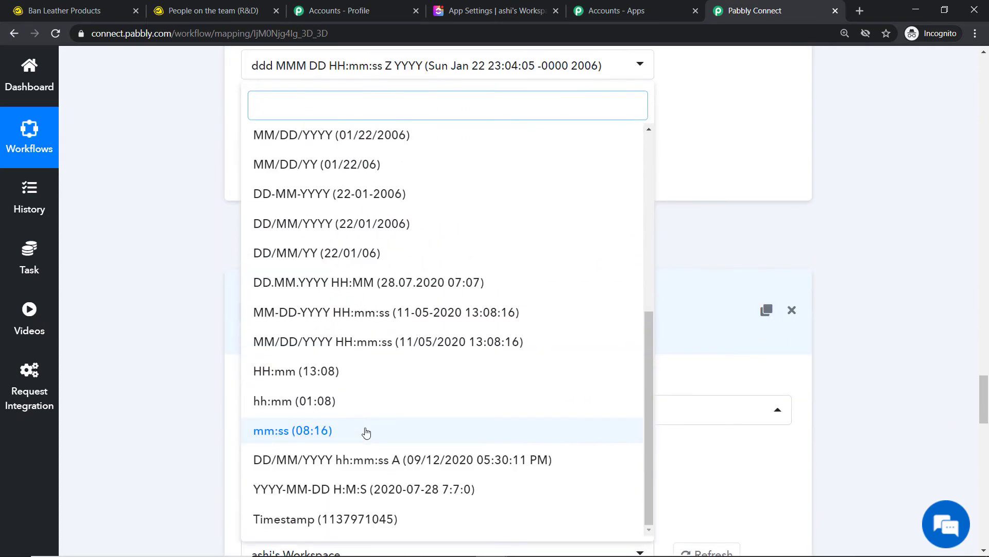
click(331, 519)
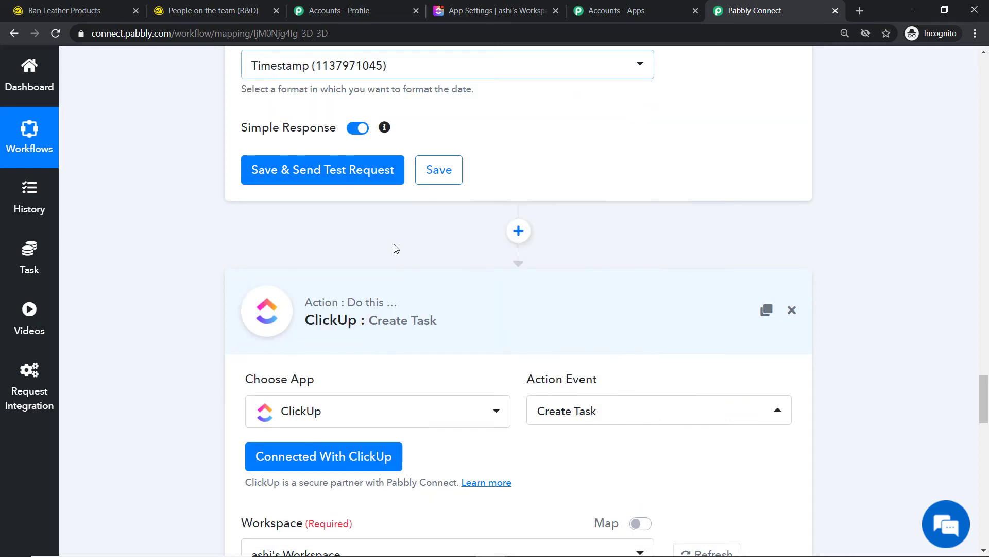
click(332, 172)
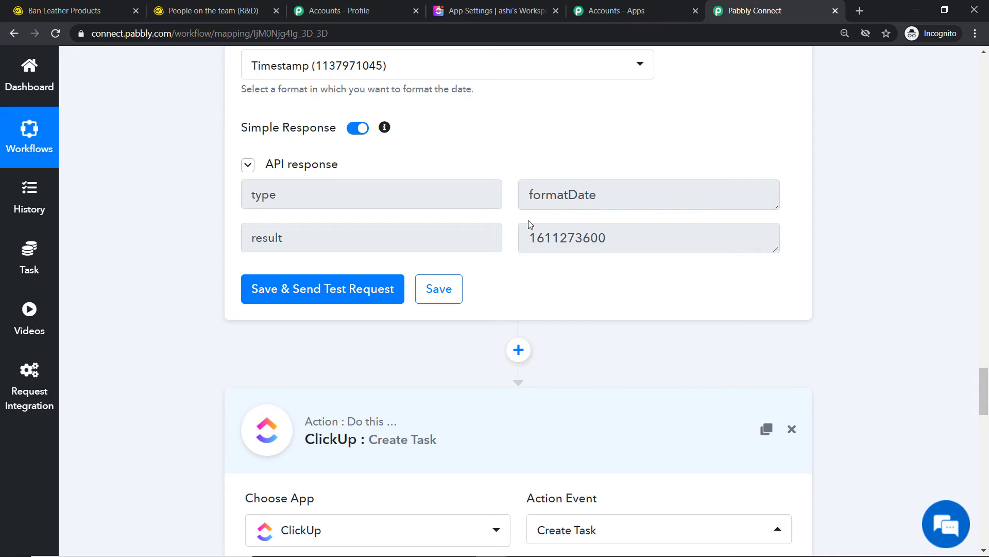
scroll(530, 225, up, 4)
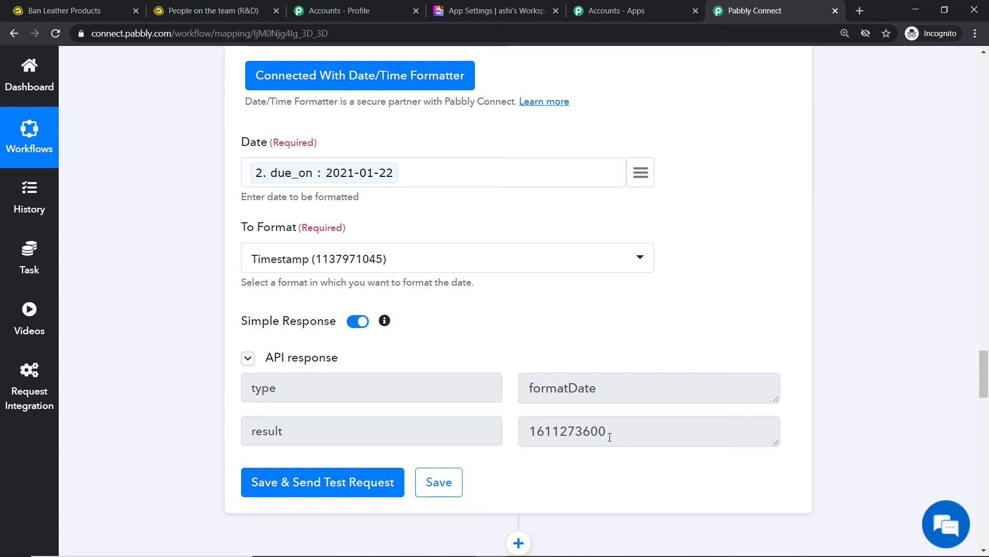
scroll(586, 428, up, 9)
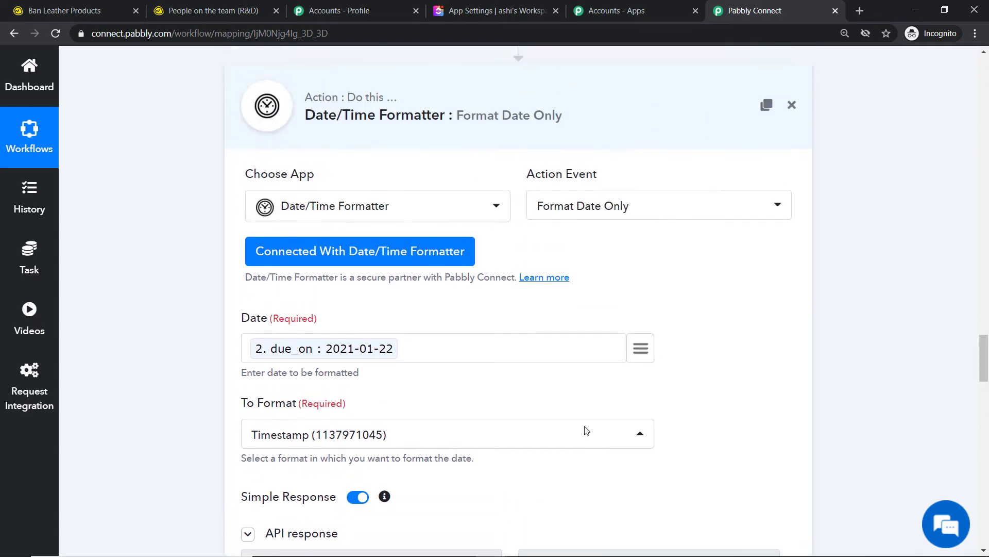
Connect the ClickUp Create Task step with the existing ClickUp #27 credentials and save the connection.
scroll(551, 198, down, 10)
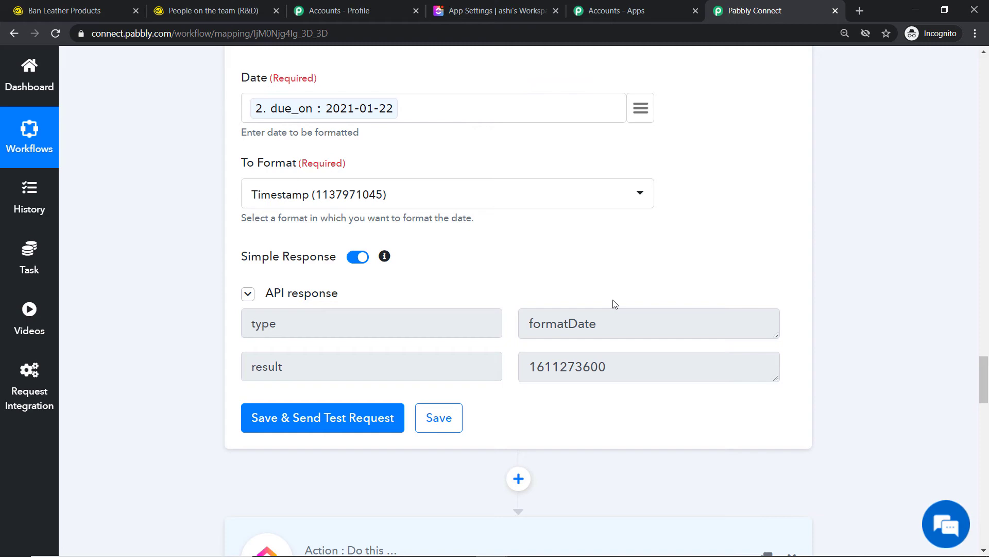
scroll(982, 381, down, 9)
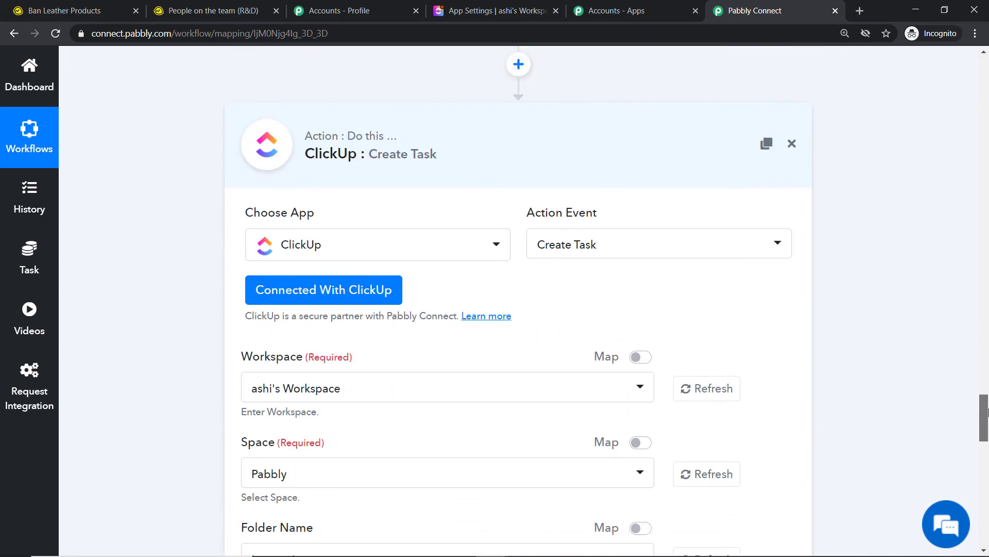
click(316, 241)
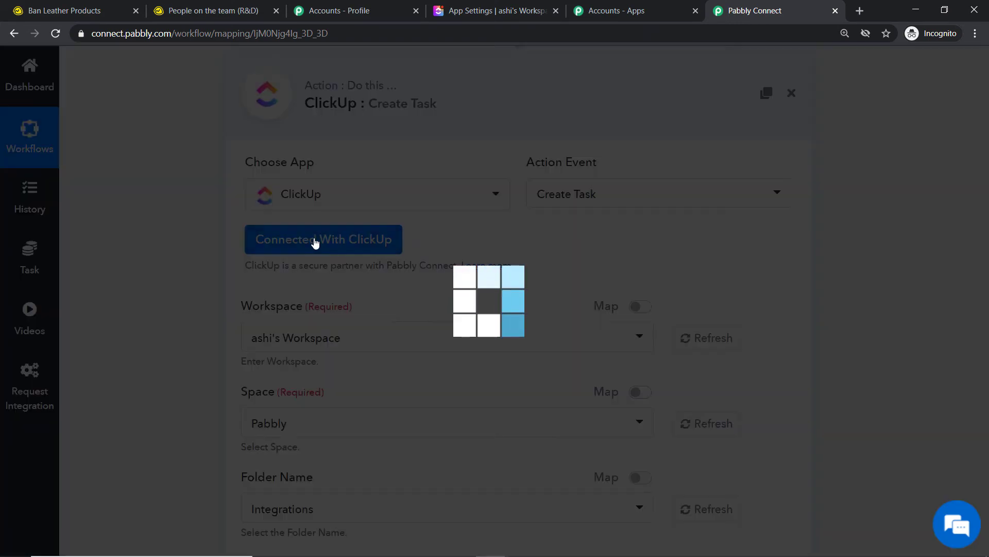
click(513, 167)
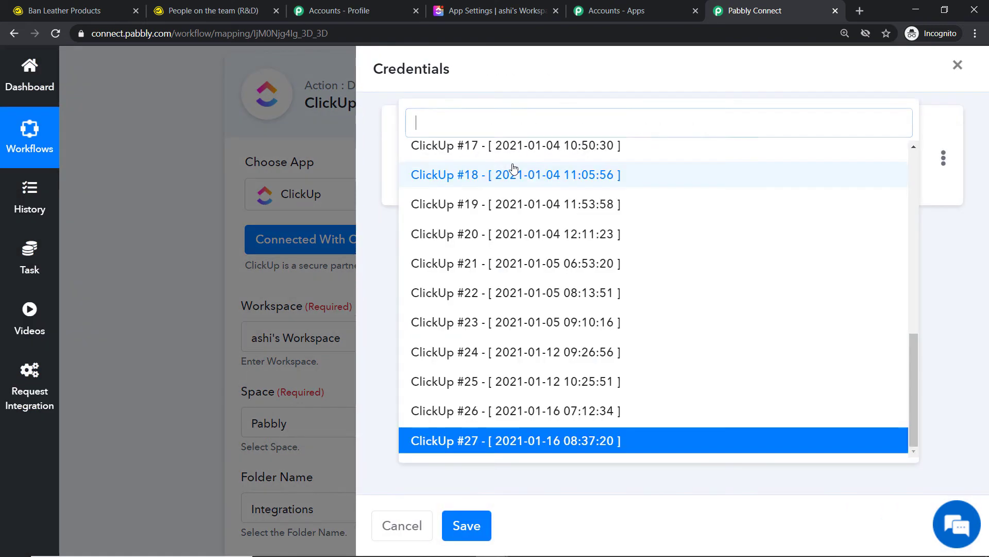
click(501, 440)
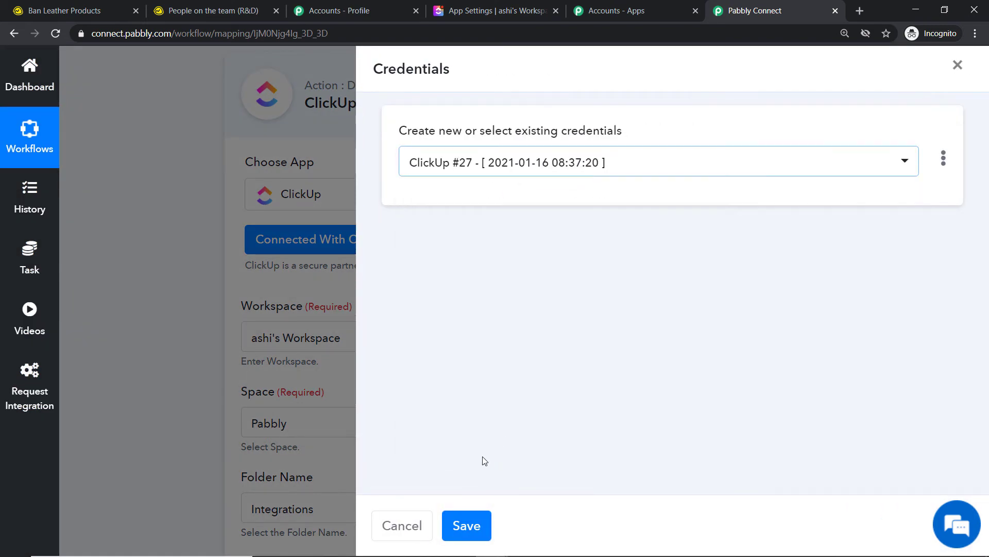
click(467, 526)
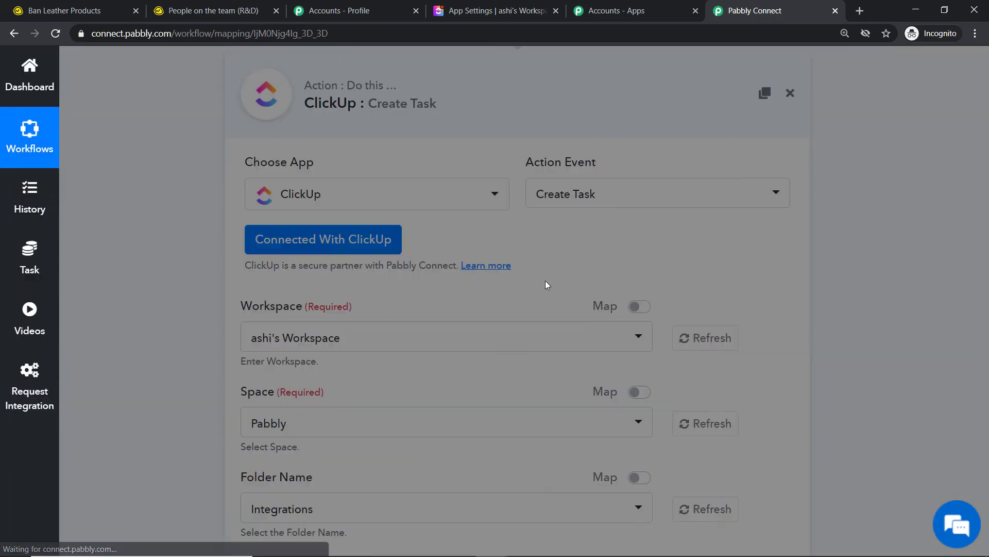
Switch to ClickUp, check the workspace name in the account details against the Workspace field, and return to Pabbly Connect.
scroll(539, 269, down, 1)
scroll(539, 268, down, 1)
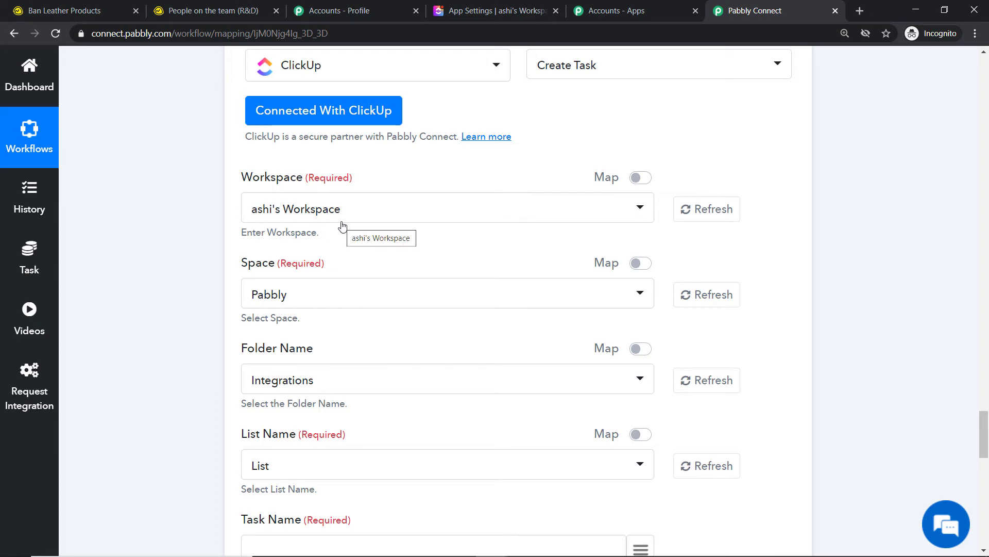
click(499, 6)
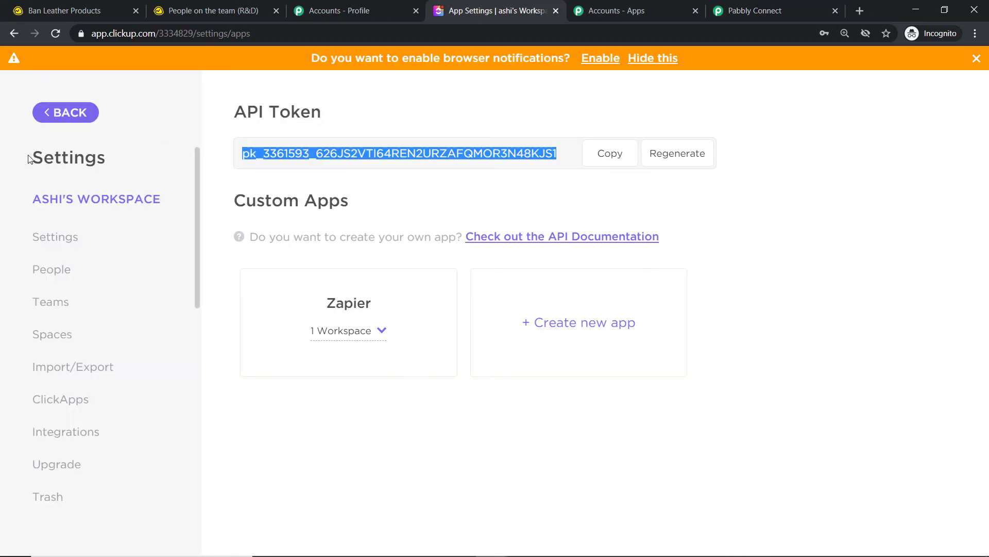
click(66, 115)
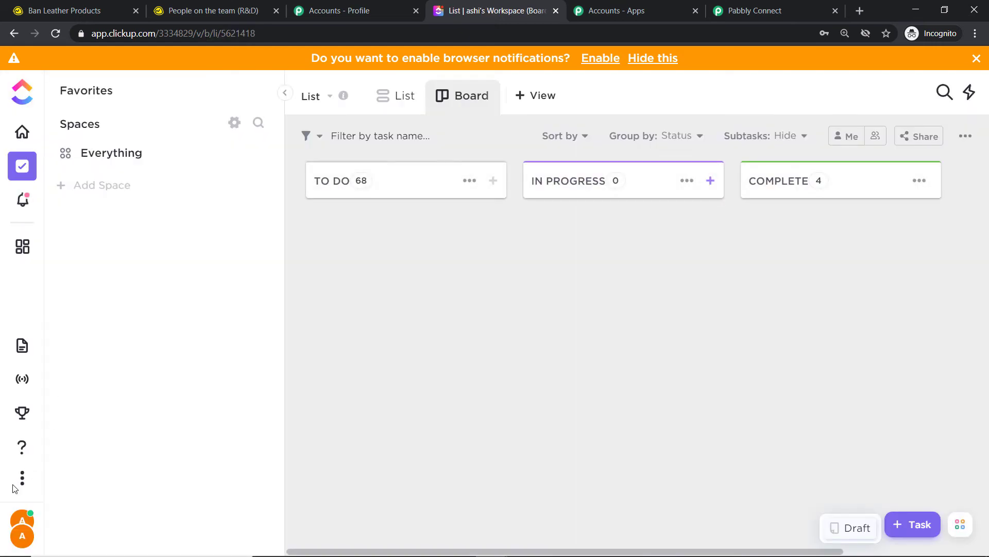
click(22, 530)
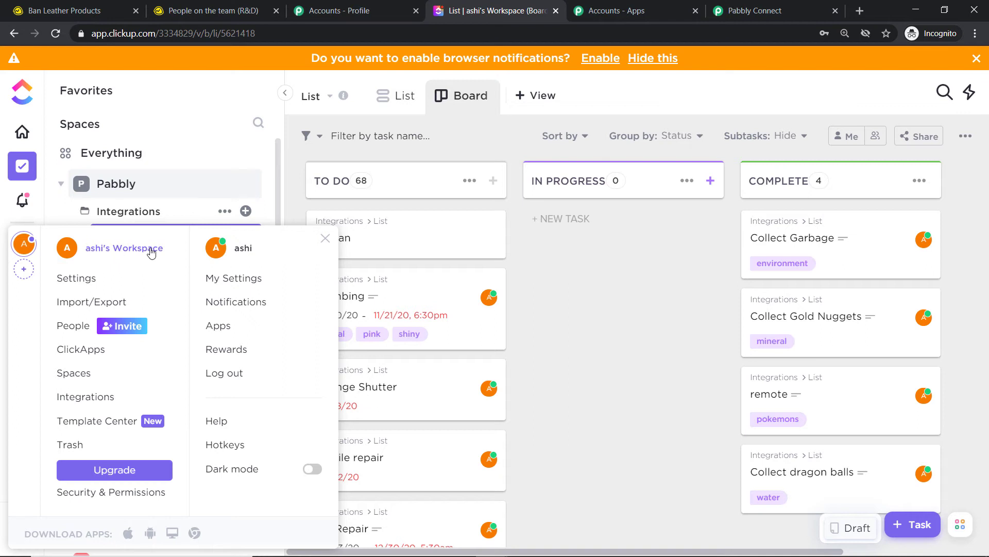
click(731, 5)
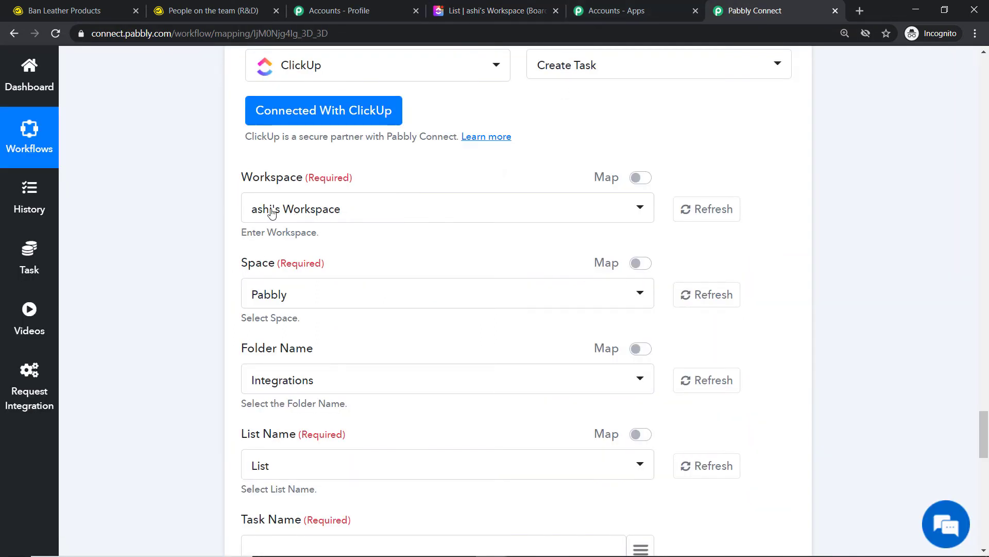
Compare the Space options with the spaces in ClickUp, then select Pabbly as the Space in Pabbly Connect.
scroll(288, 215, down, 1)
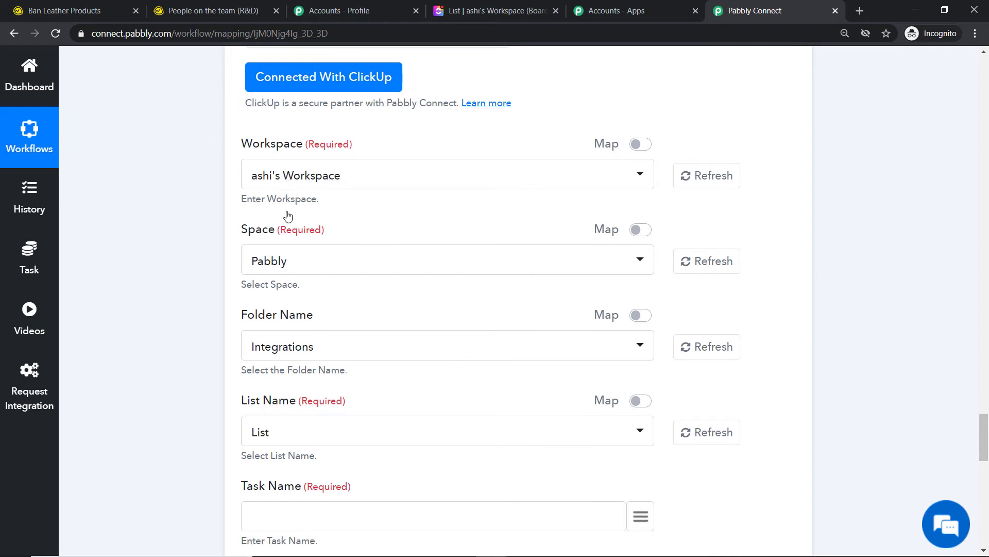
click(297, 233)
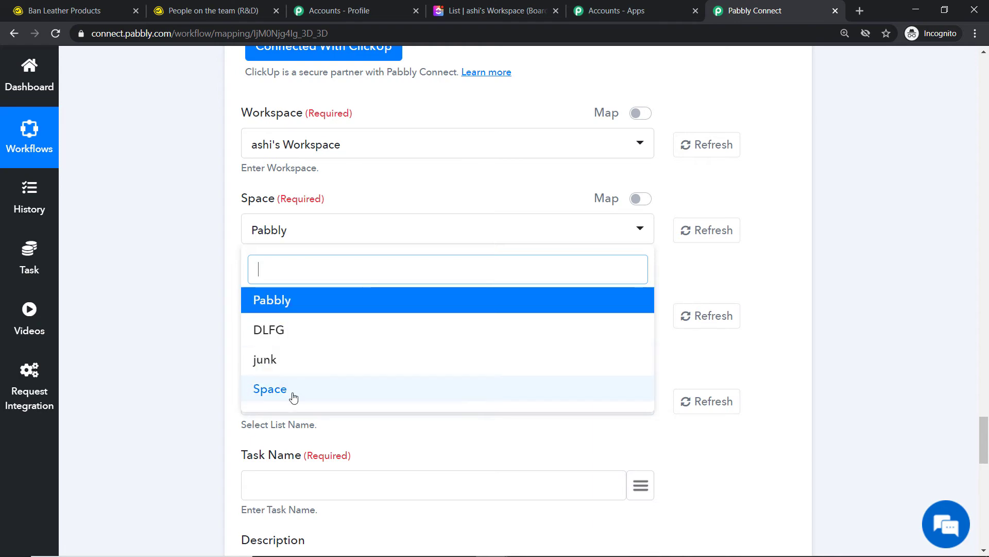
click(454, 12)
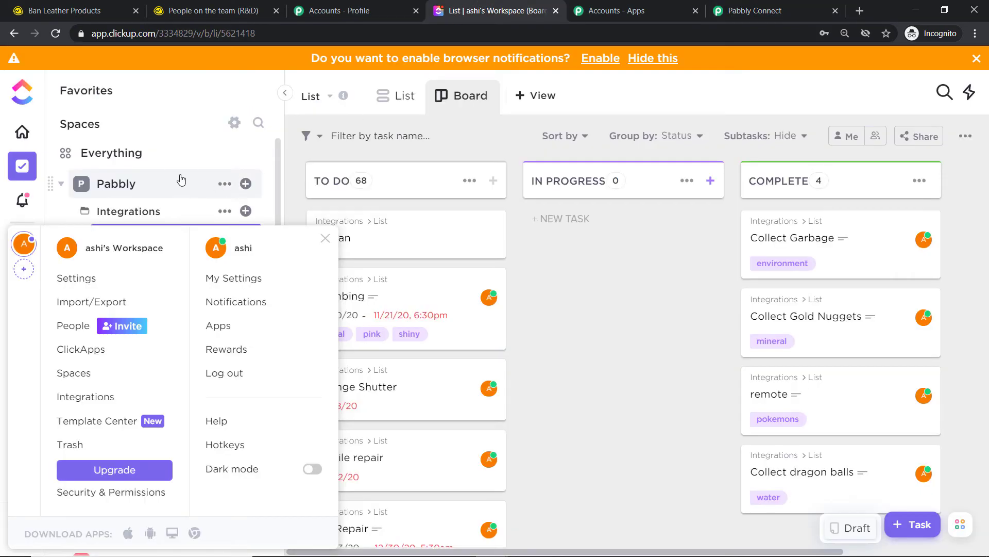
click(325, 239)
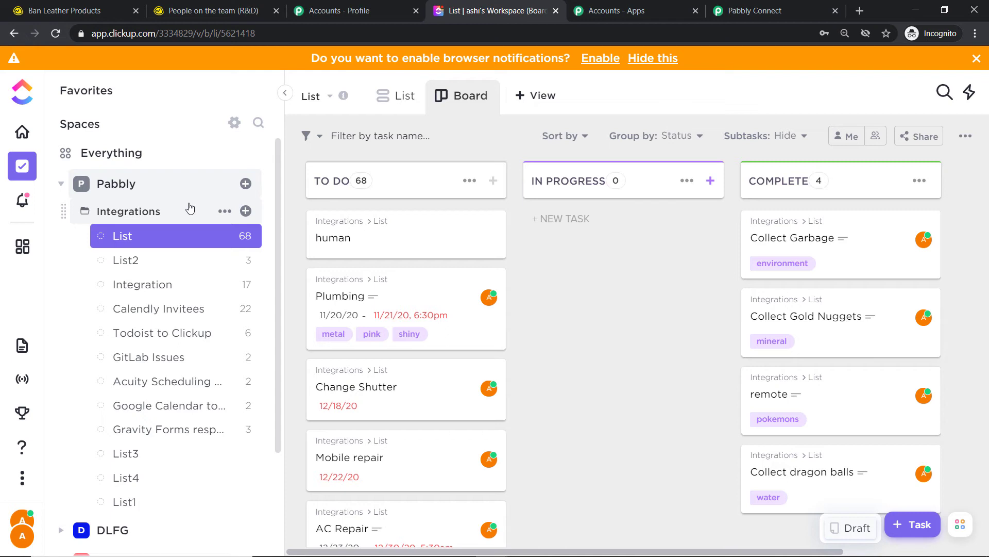
click(149, 189)
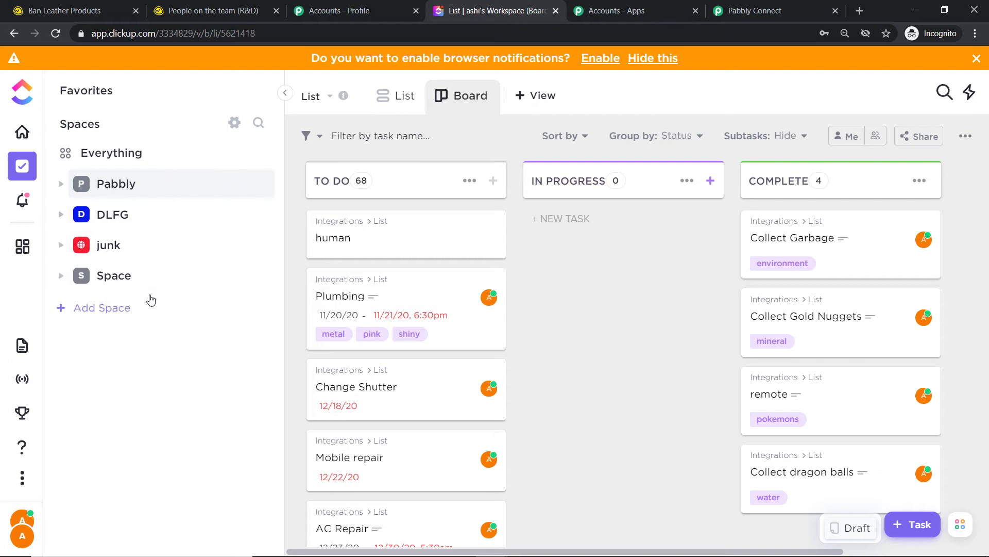
click(755, 11)
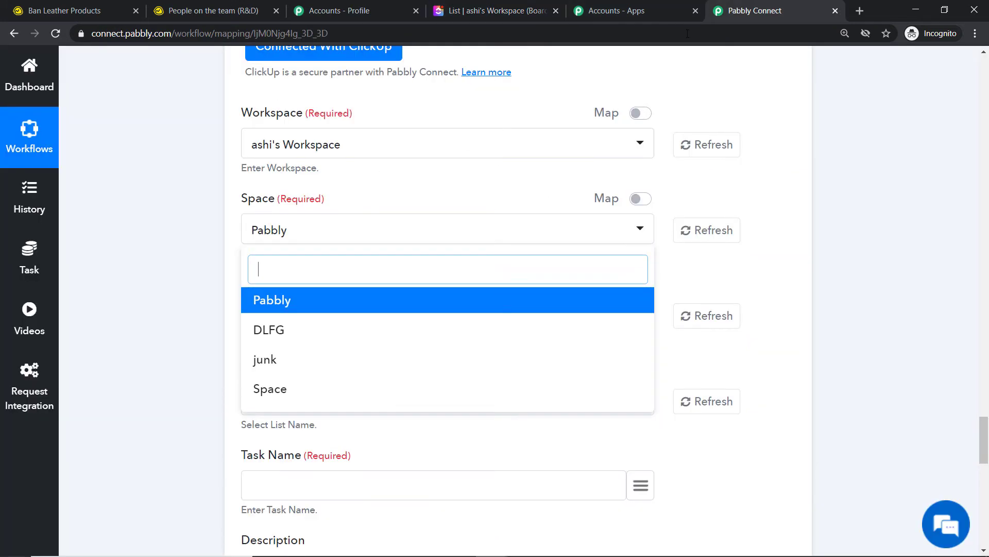
click(296, 309)
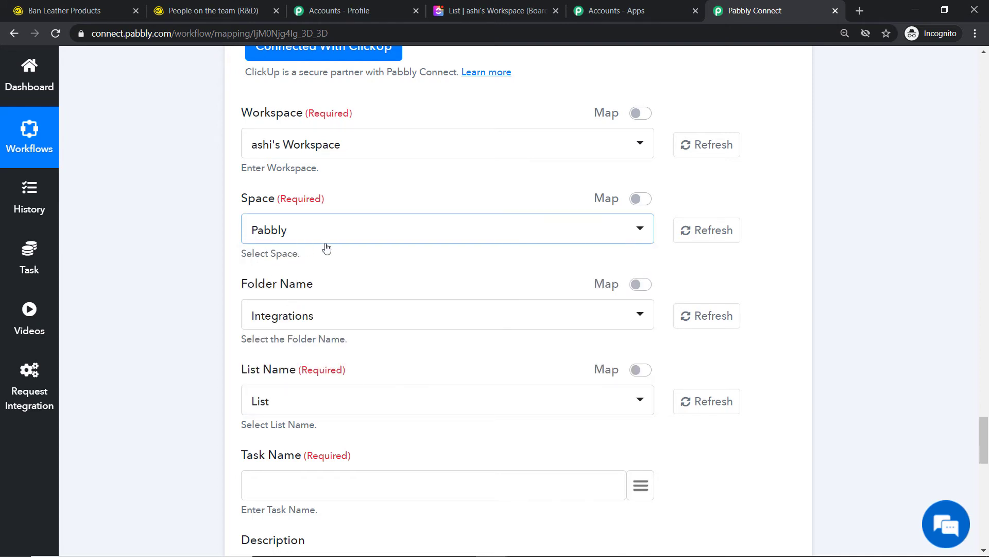
Switch to ClickUp, check the folder inside the Pabbly space against the Folder Name field, and return to Pabbly Connect.
scroll(326, 248, down, 1)
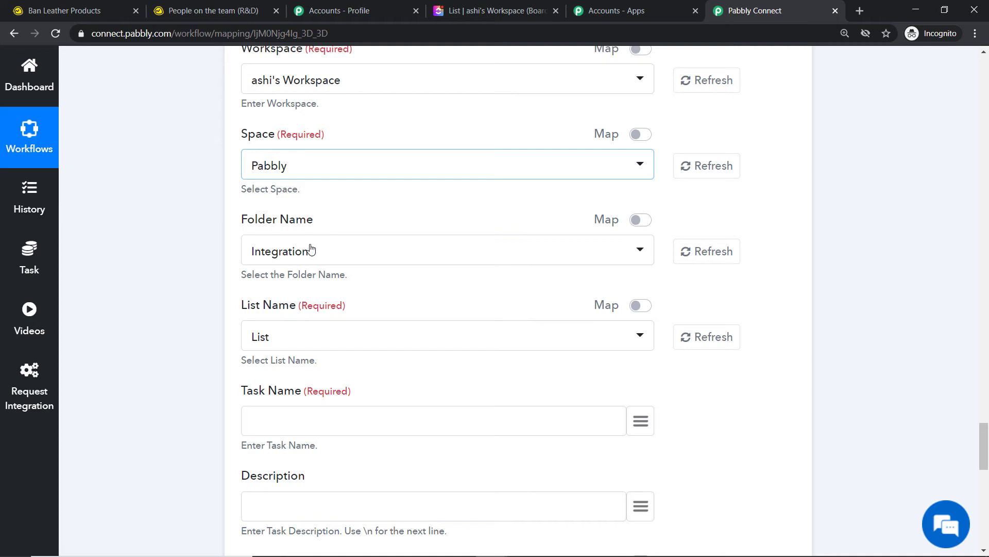
click(481, 9)
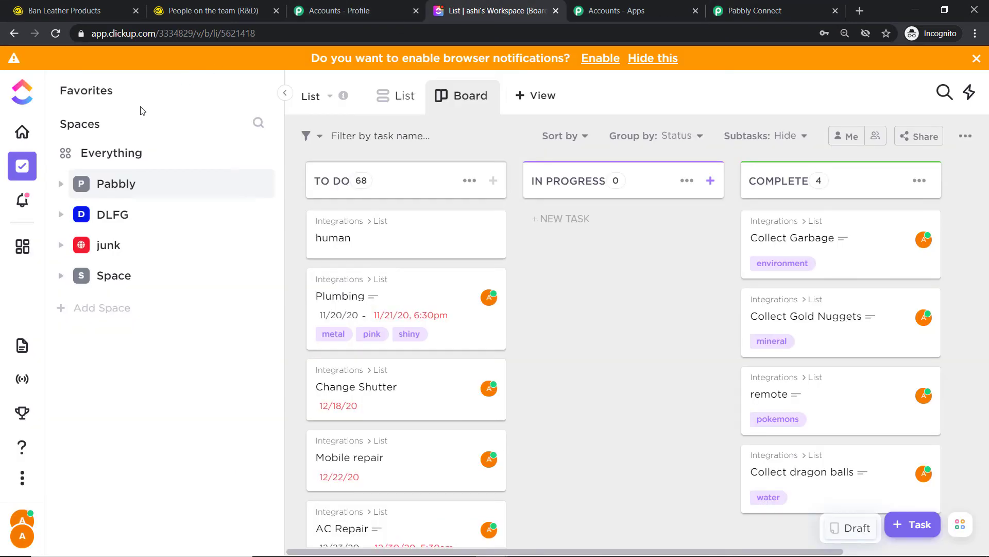
click(135, 184)
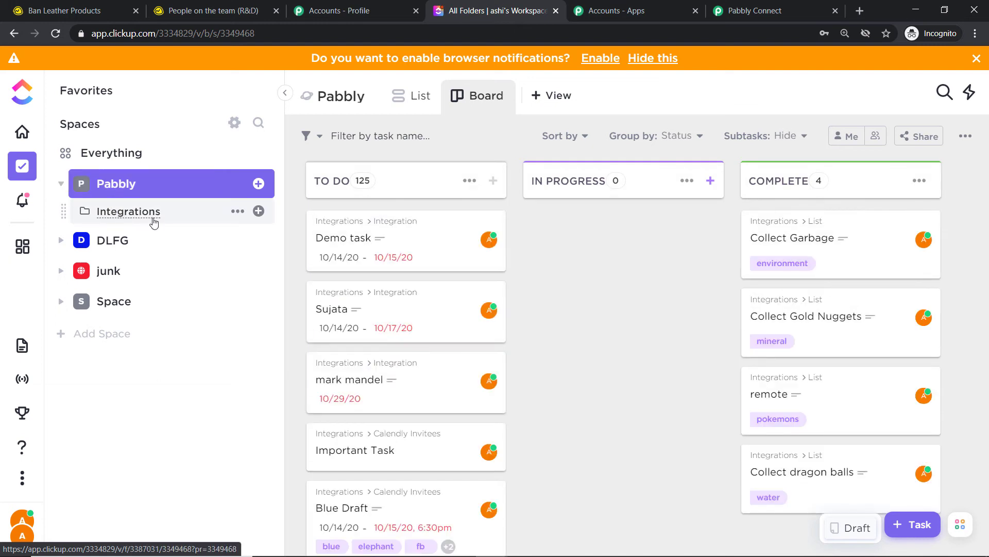
click(755, 10)
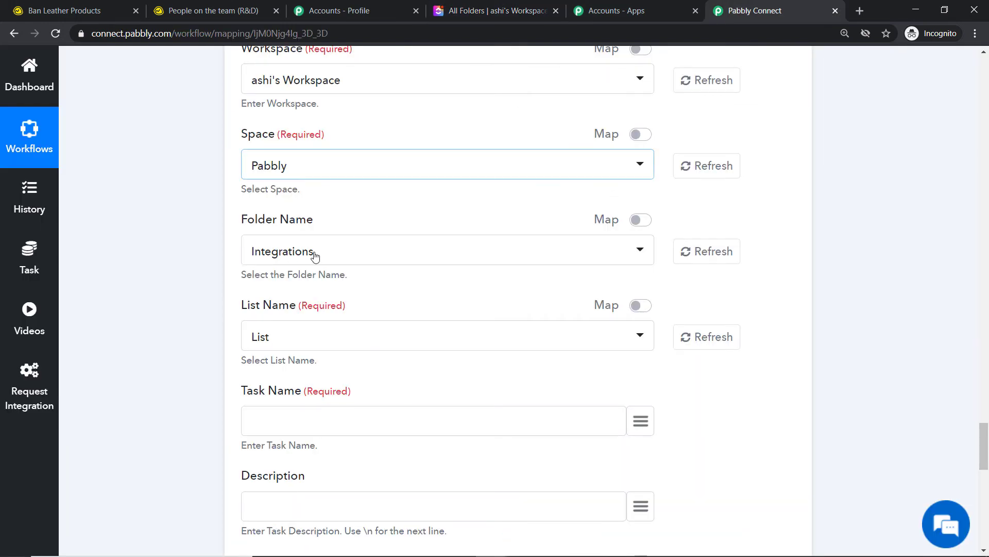
Review the lists available under List Name for the Integrations folder, then close the options without changing the selection.
scroll(315, 257, down, 3)
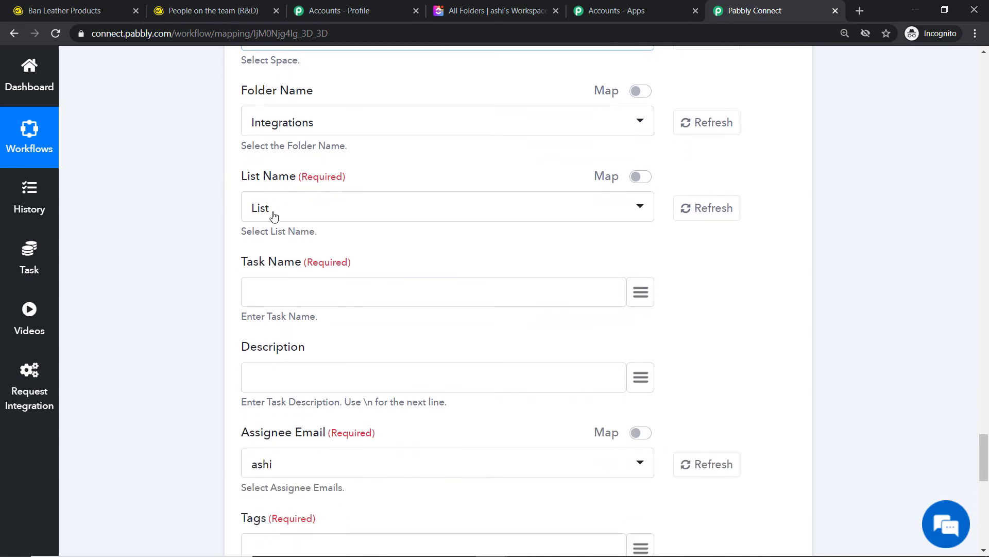
click(274, 216)
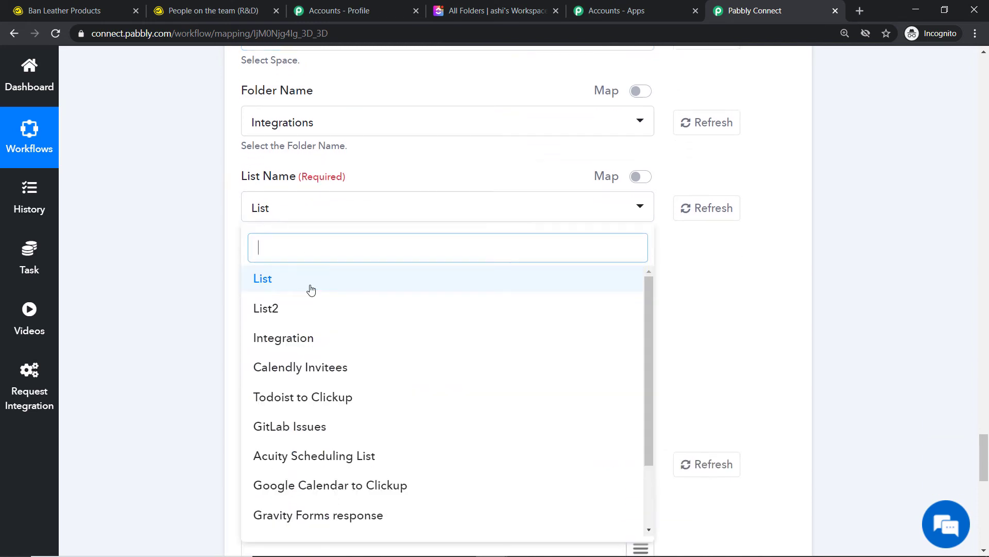
scroll(316, 353, down, 3)
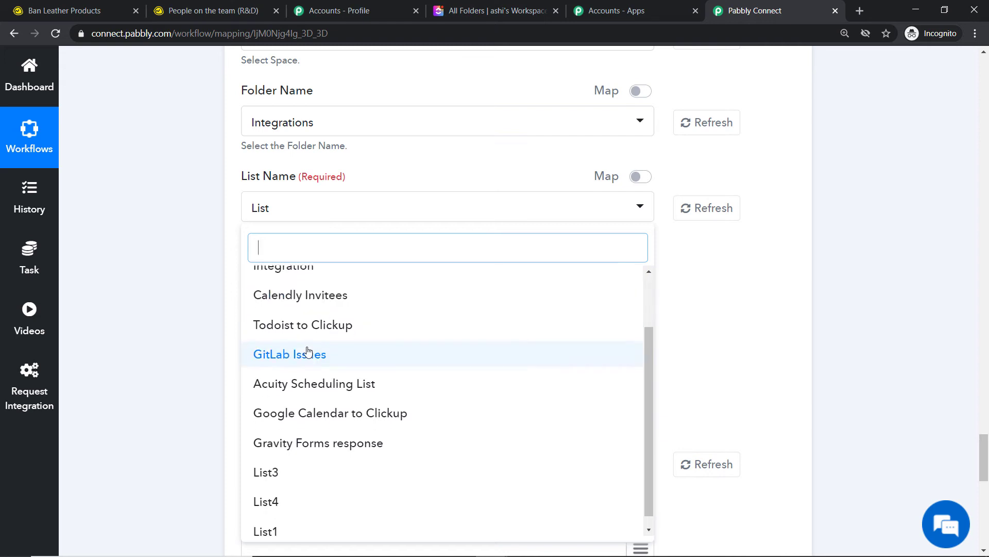
scroll(260, 334, down, 2)
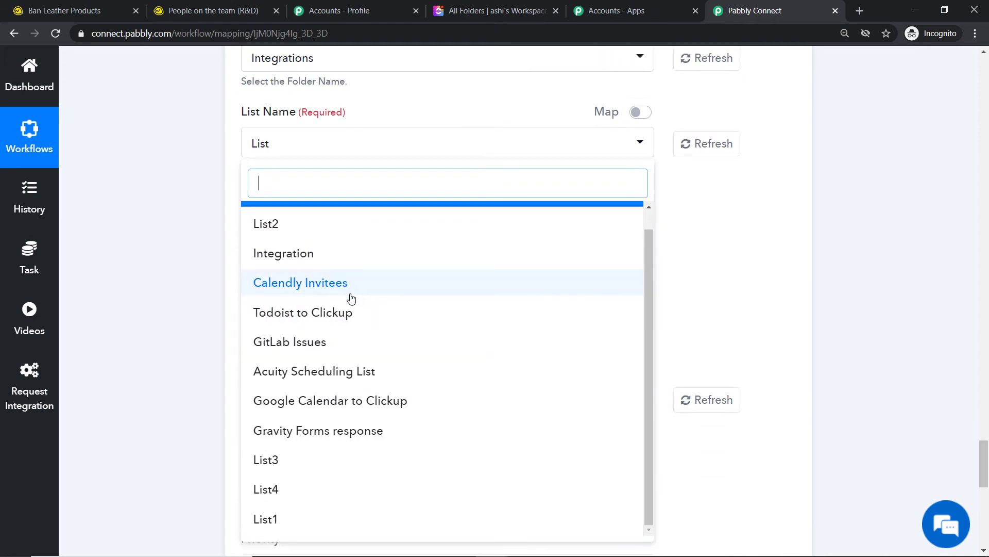
scroll(324, 355, down, 2)
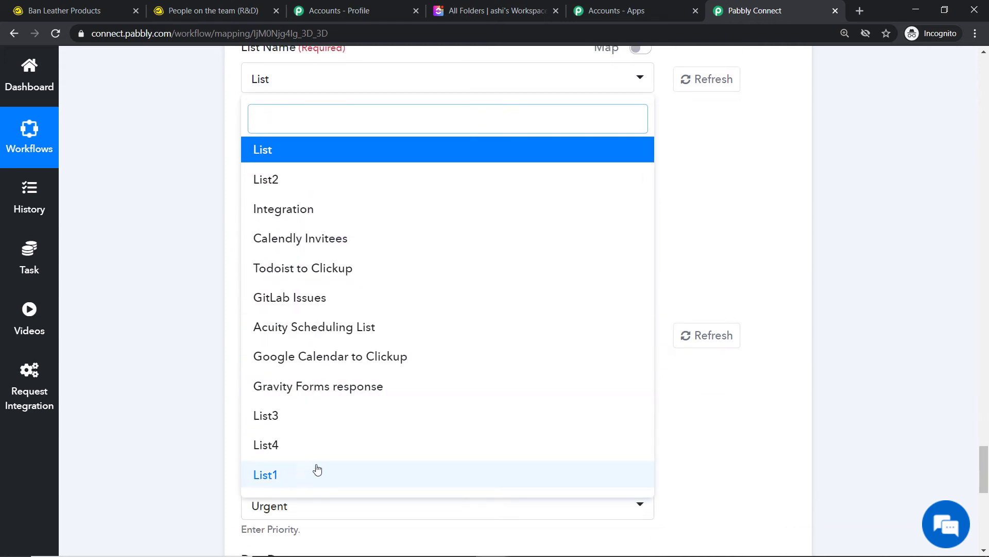
click(777, 201)
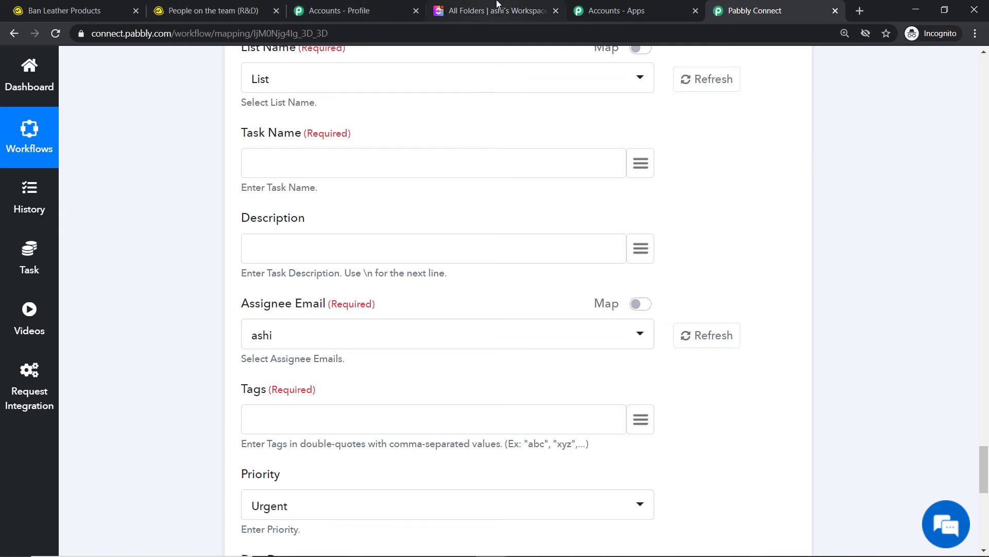
Switch to ClickUp, create a list named List5 in the Integrations folder, and apply Statuses and Views inherited from Integrations.
click(464, 10)
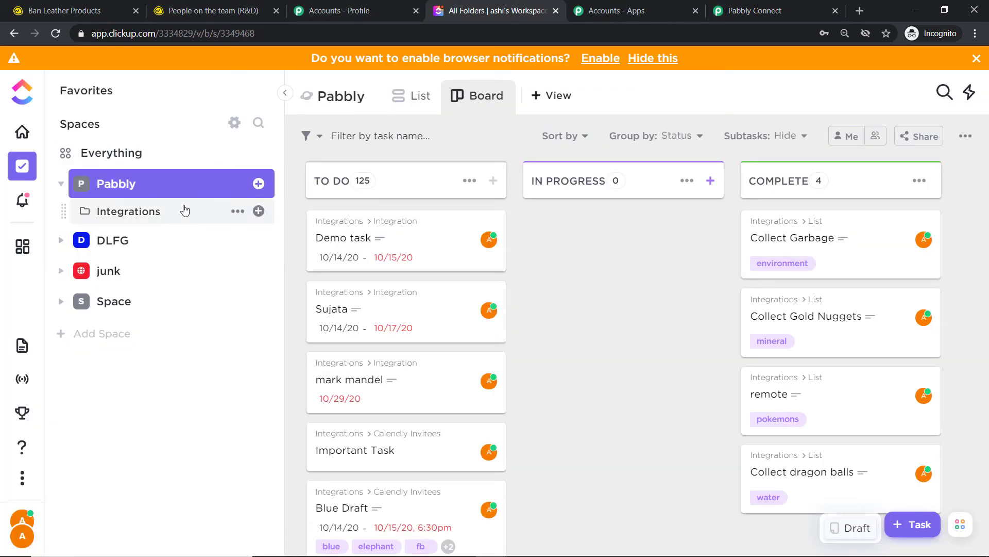
click(259, 211)
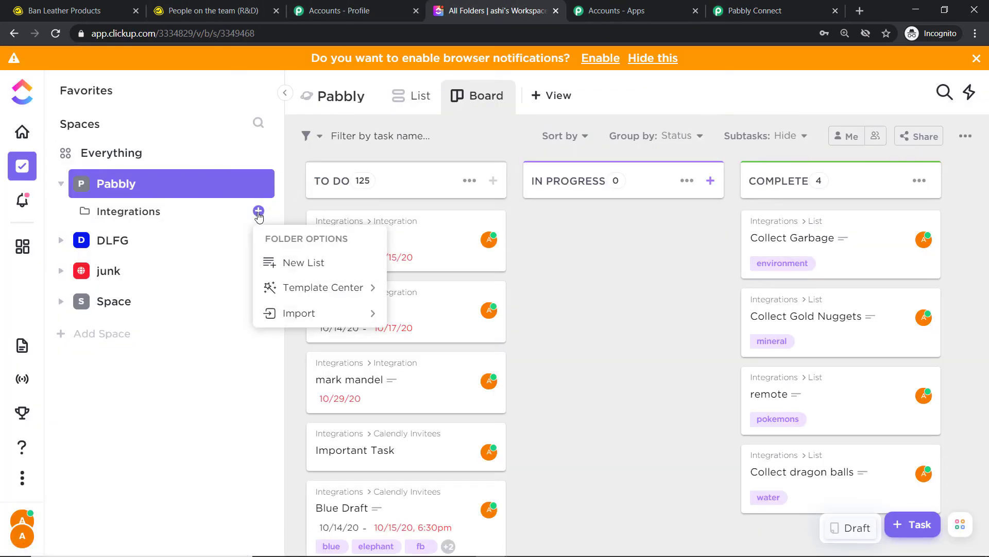
click(292, 264)
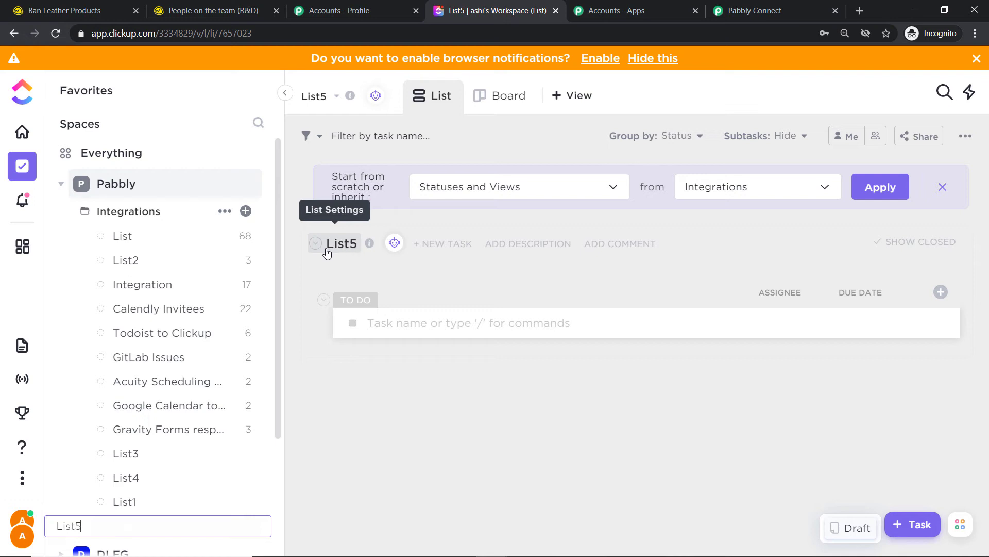
click(882, 190)
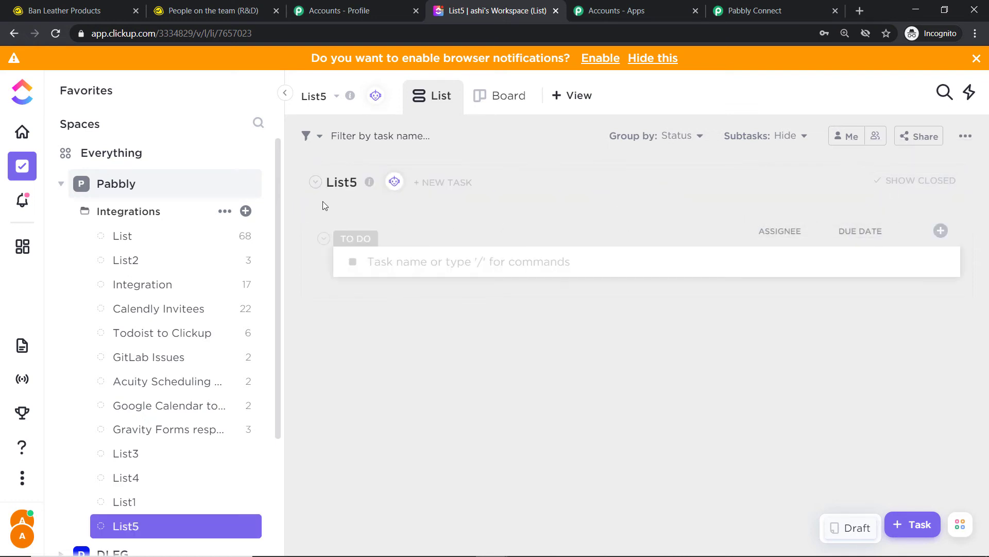
Return to Pabbly Connect, check the List Name options for List5, and refresh the available lists.
click(747, 10)
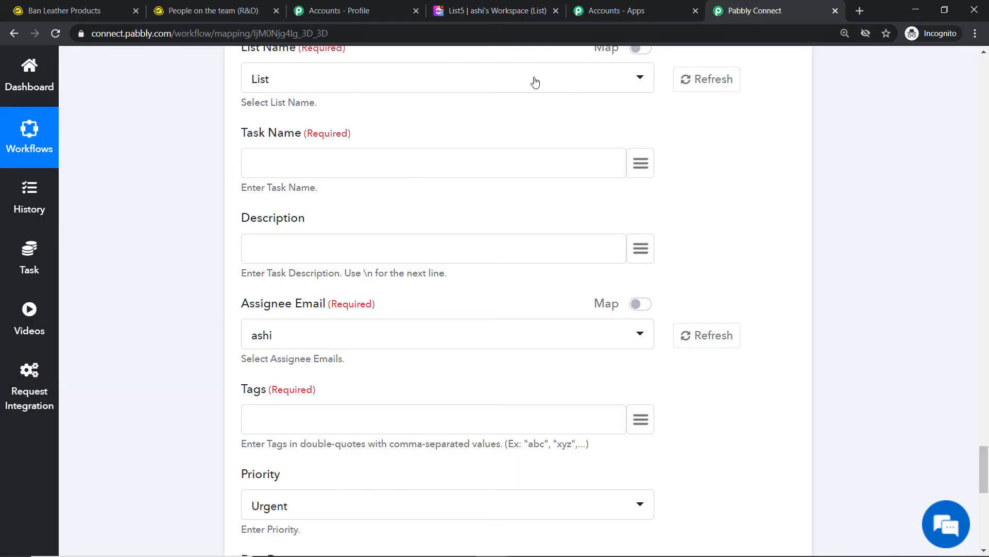
scroll(316, 220, up, 3)
click(297, 208)
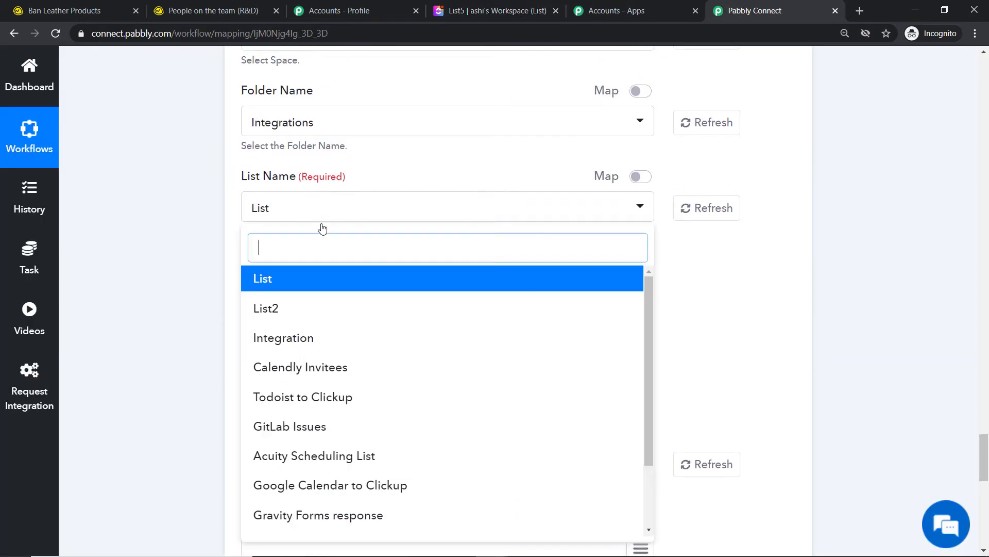
scroll(361, 308, down, 3)
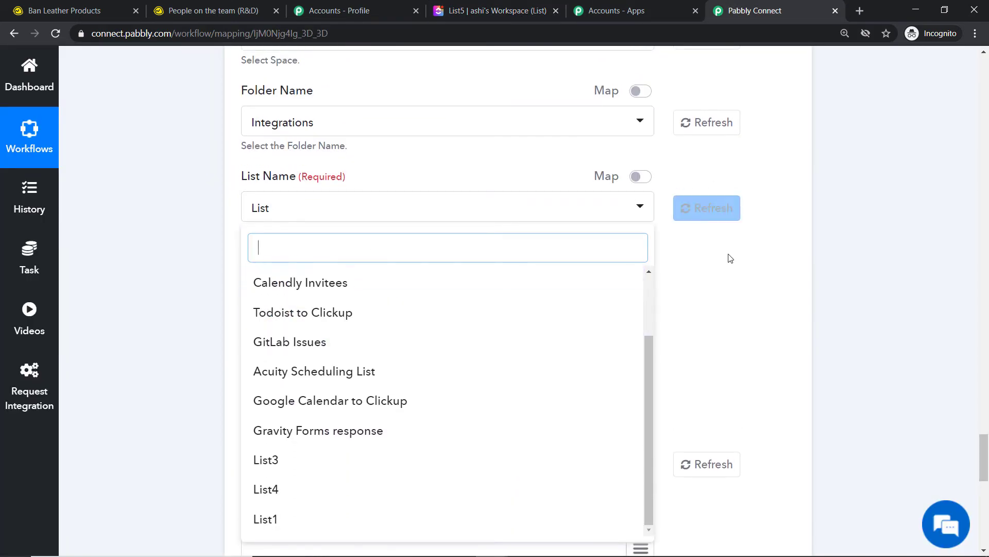
click(734, 264)
click(713, 209)
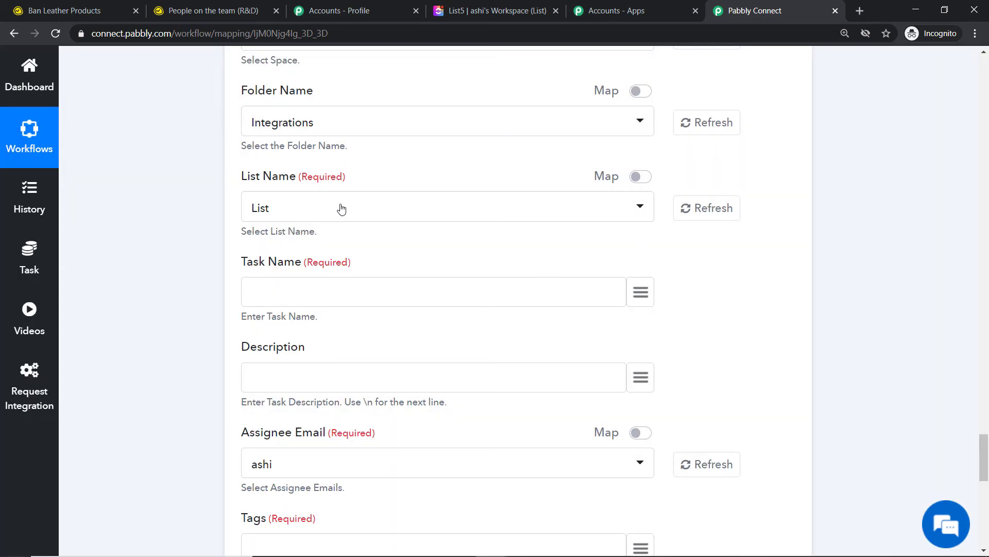
Select List5 as the List Name.
click(366, 219)
scroll(398, 301, down, 3)
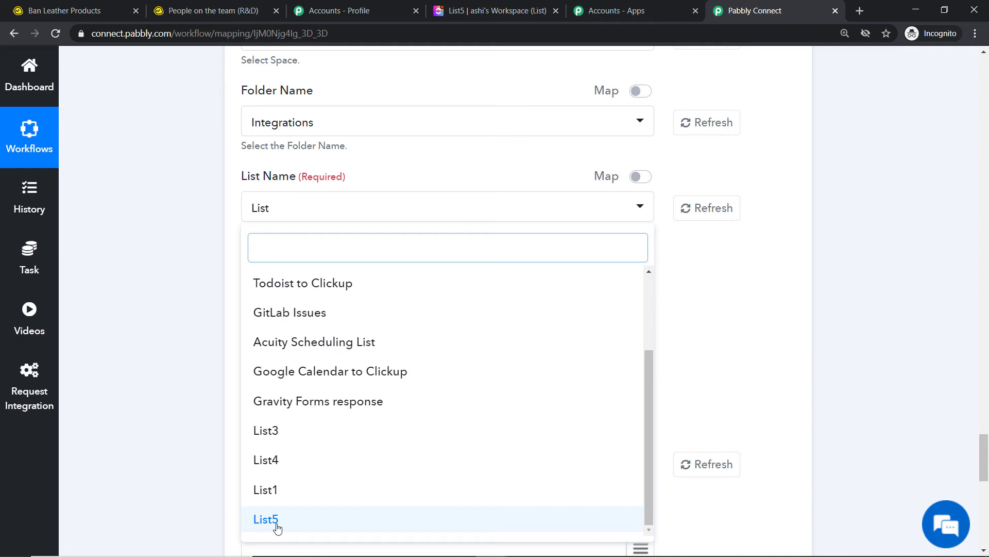
click(266, 519)
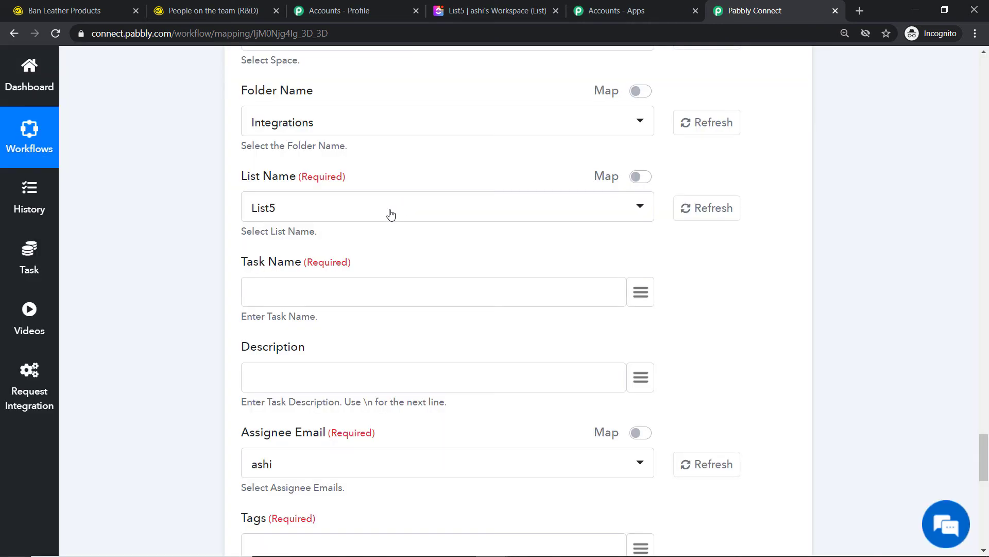
Set the List Name back to List.
click(391, 214)
scroll(381, 330, up, 5)
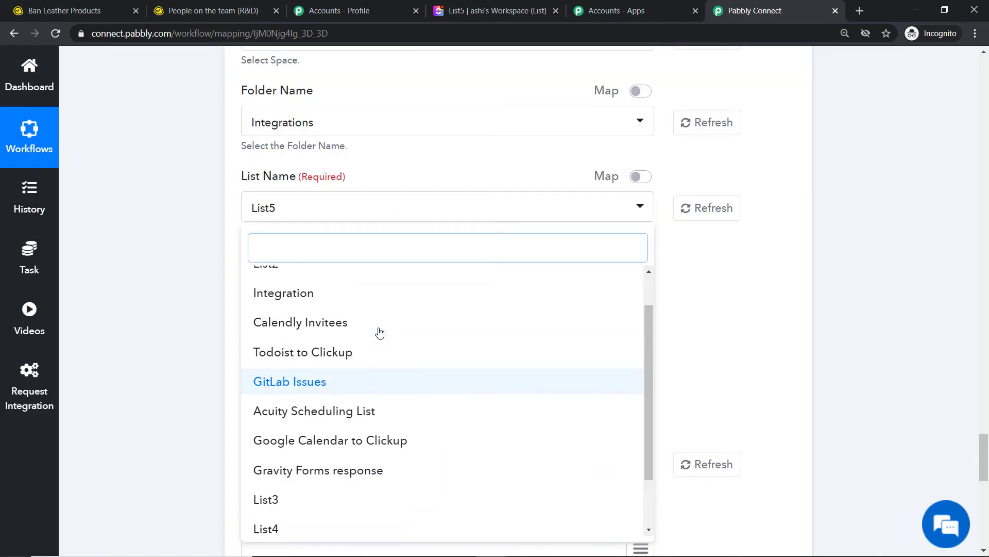
click(269, 345)
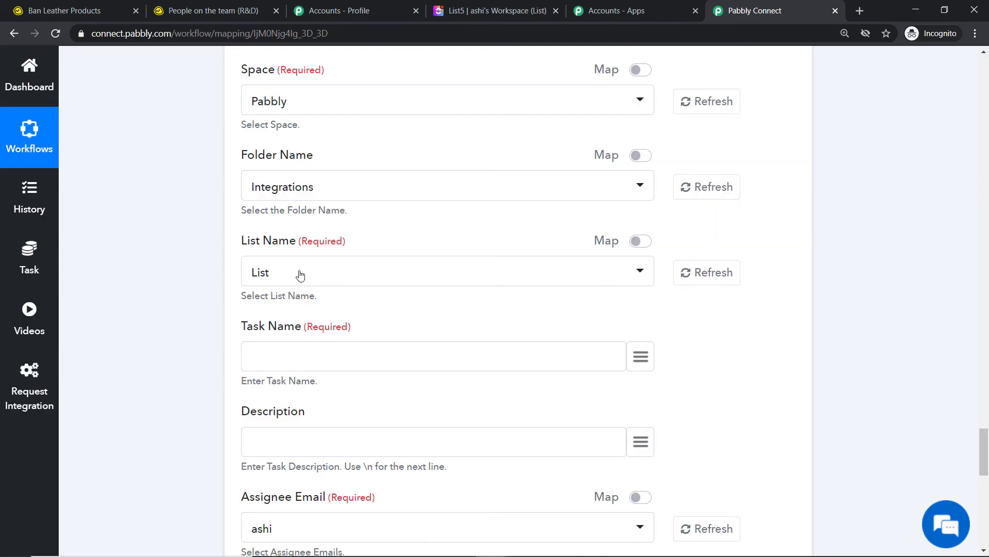
Map the Task Name to the title field from the Basecamp Get a To-do Details step.
scroll(300, 279, down, 2)
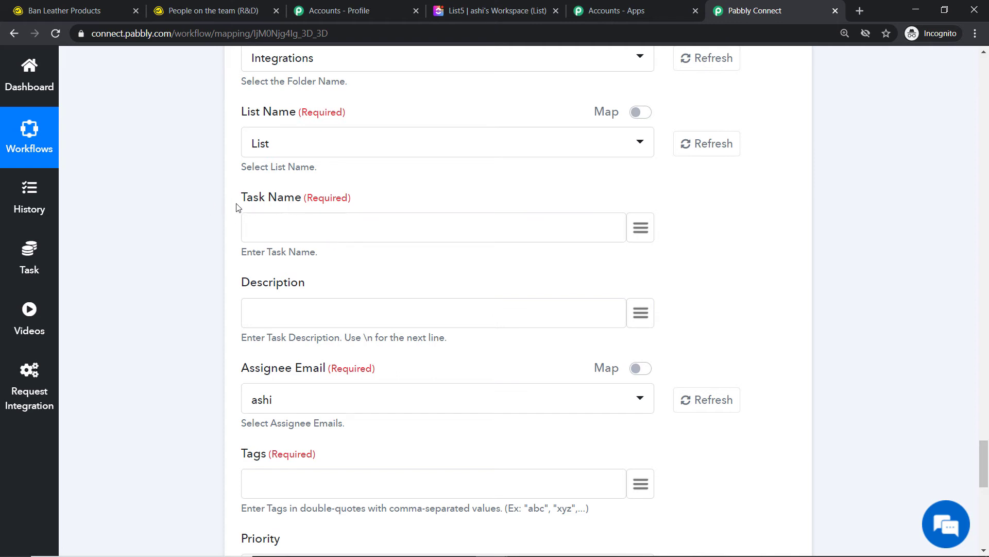
click(646, 232)
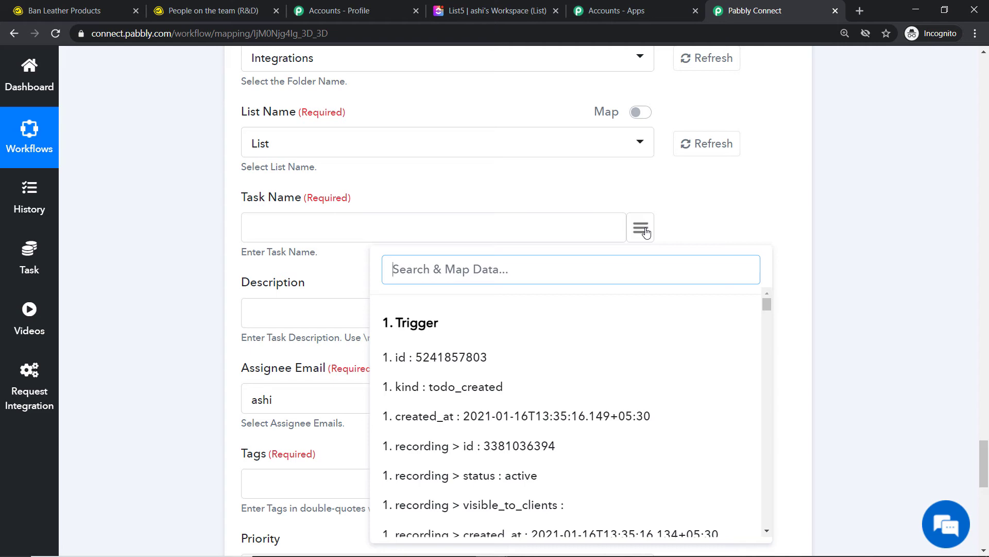
scroll(610, 338, down, 8)
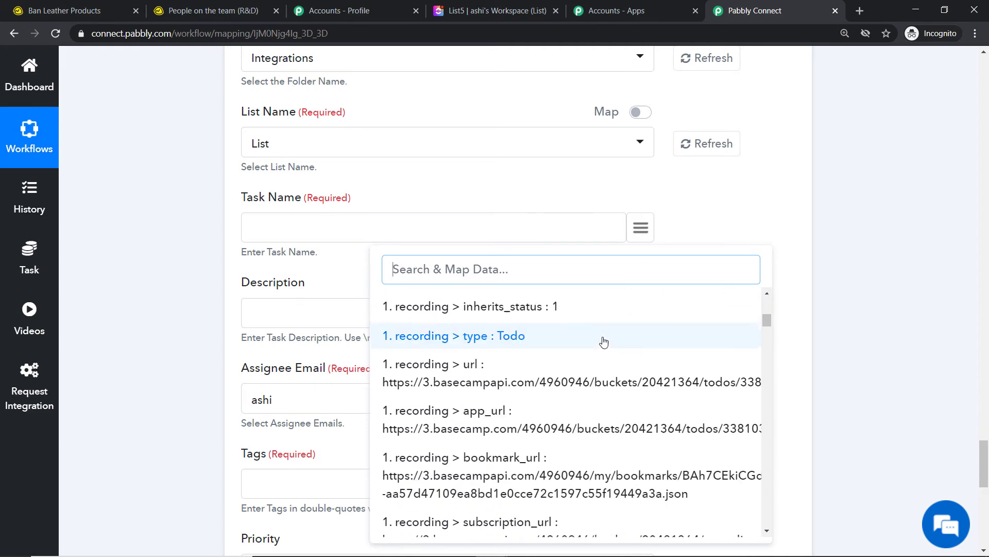
scroll(604, 341, down, 10)
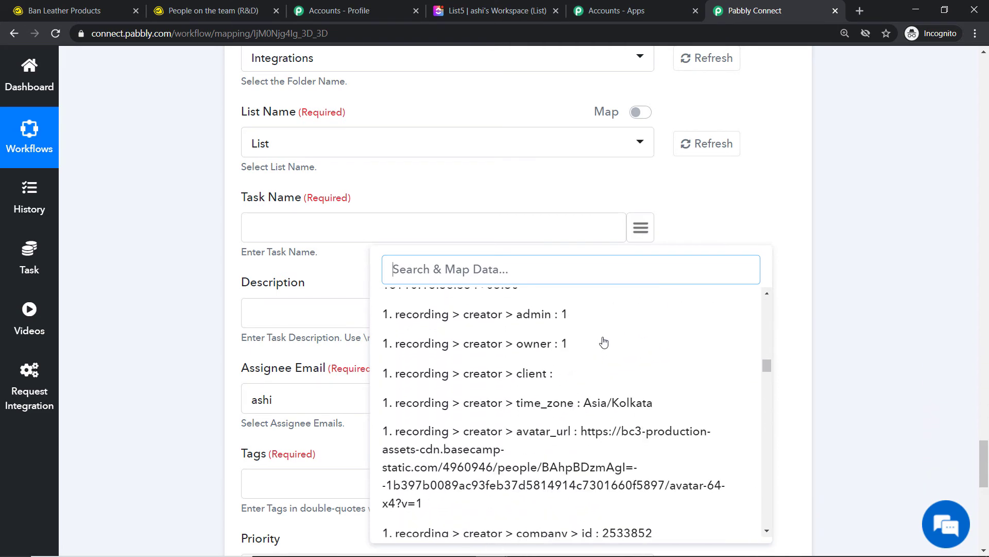
scroll(604, 342, down, 10)
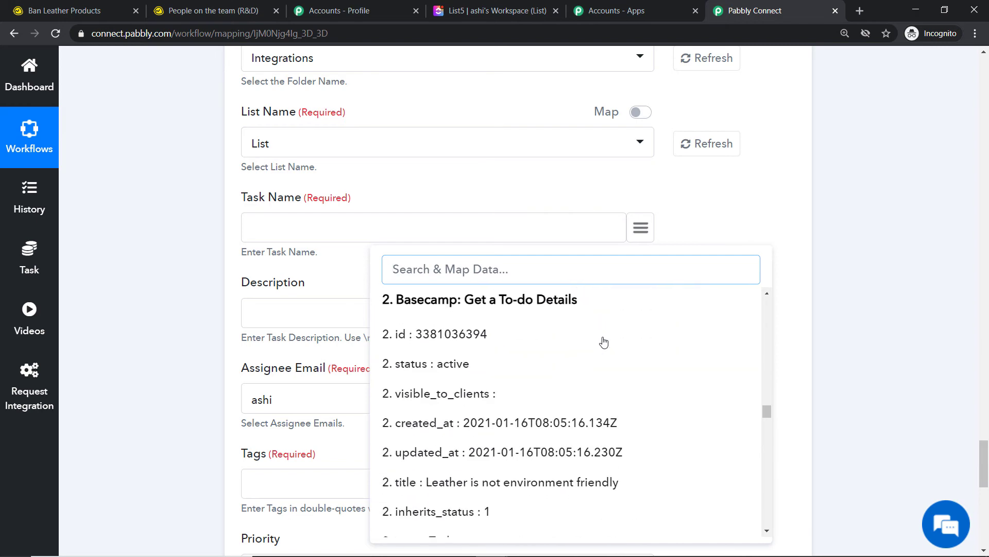
scroll(588, 345, down, 2)
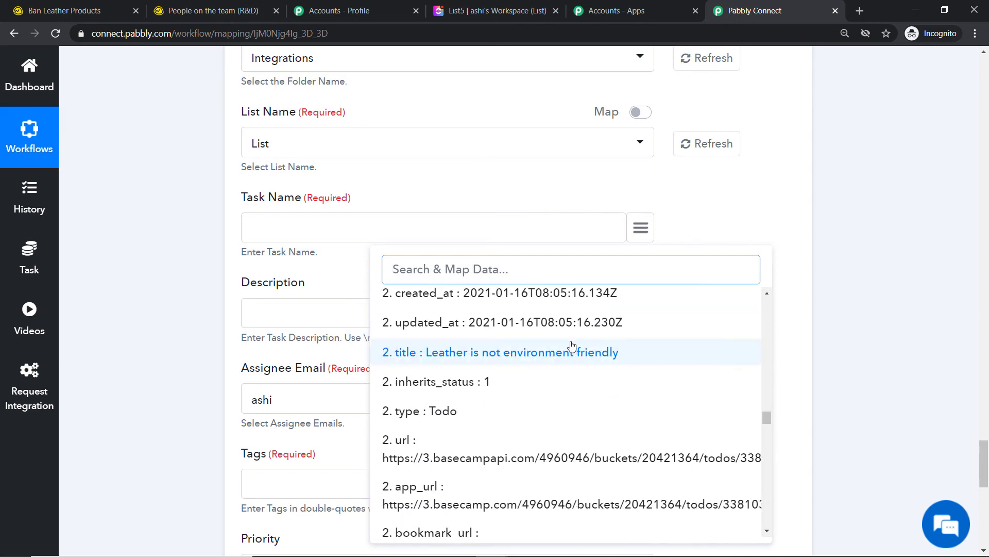
click(517, 357)
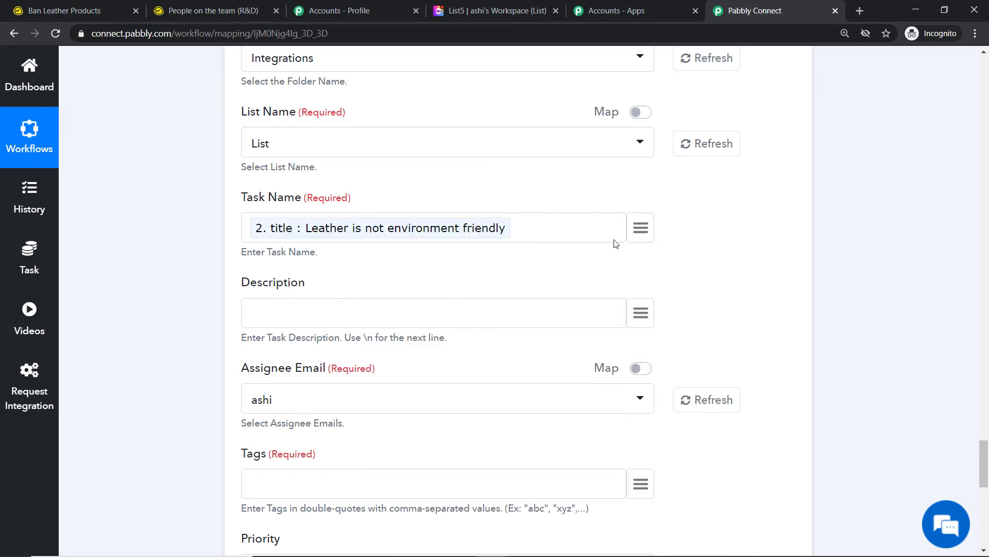
Map the Description to the recording > parent > title field from the Trigger data.
scroll(642, 235, down, 1)
click(641, 248)
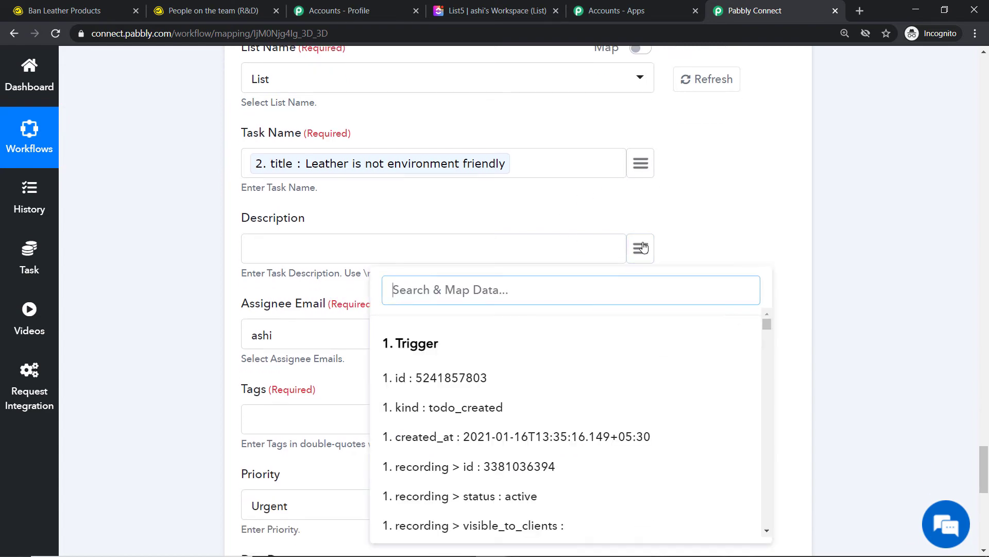
scroll(531, 386, down, 3)
scroll(531, 386, down, 10)
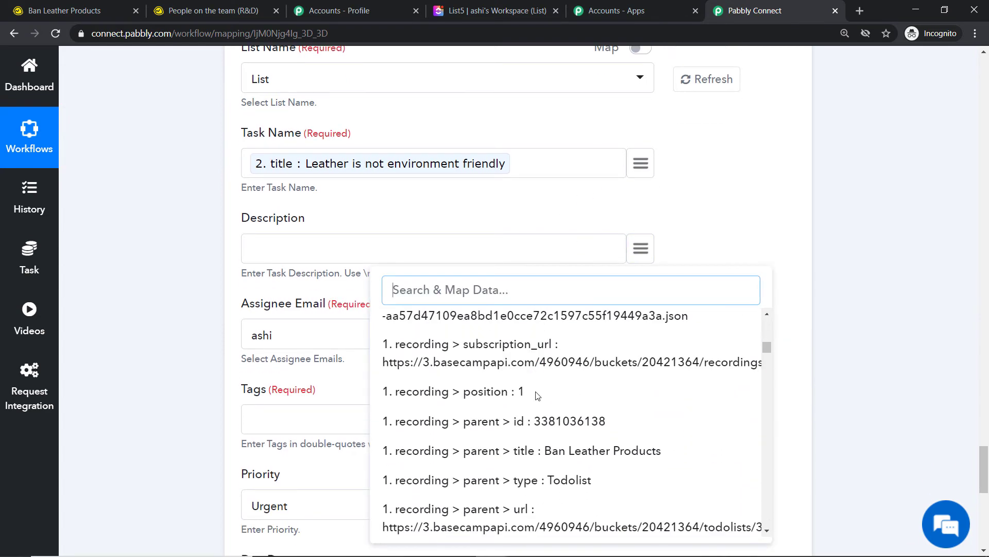
scroll(563, 384, up, 2)
scroll(563, 387, down, 2)
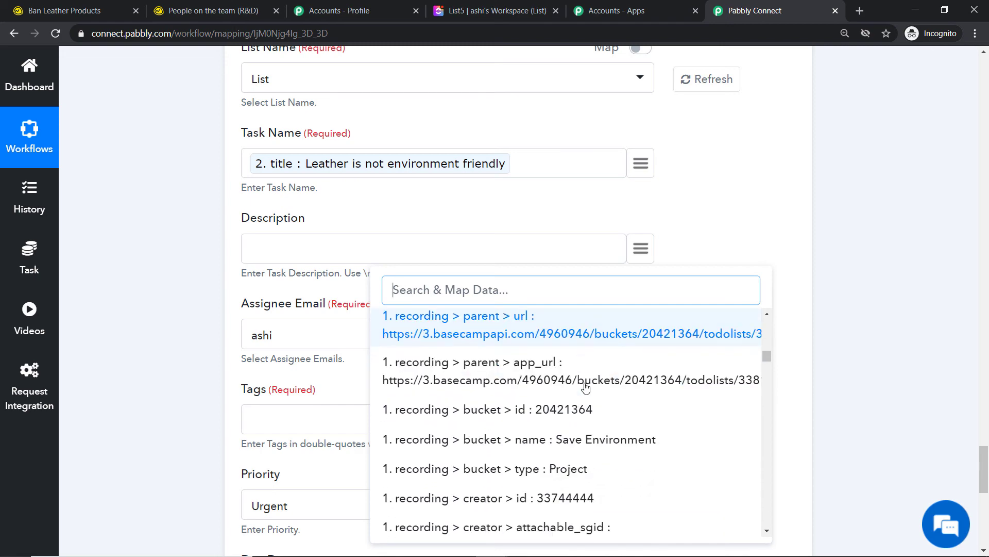
scroll(572, 386, up, 2)
click(586, 386)
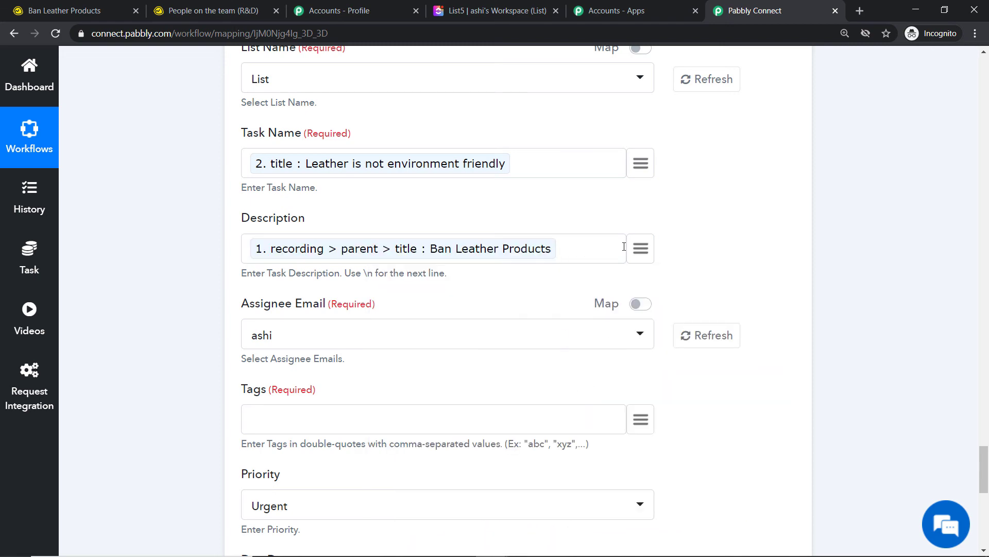
Append "and this task has been assigned to" to the Description, followed by the assignee name field from the Basecamp to-do details.
text(a)
text(nd this task ha)
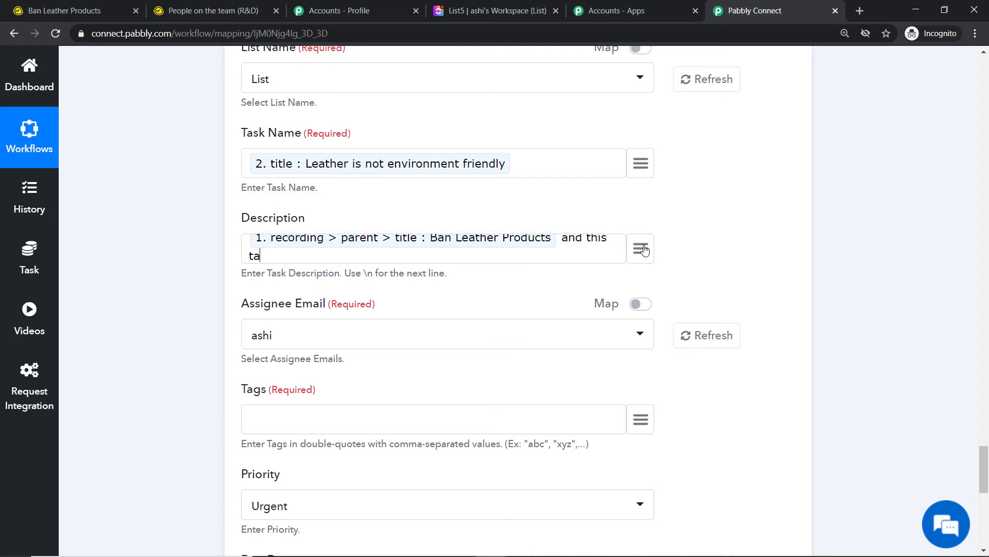
text(s bee)
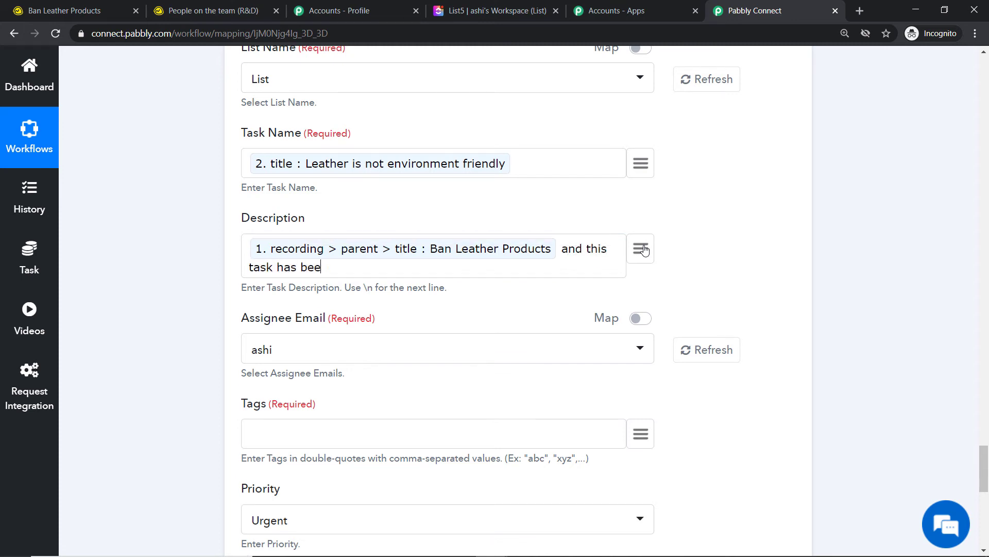
text(n assigned to)
click(643, 249)
scroll(597, 291, down, 1)
text(lig)
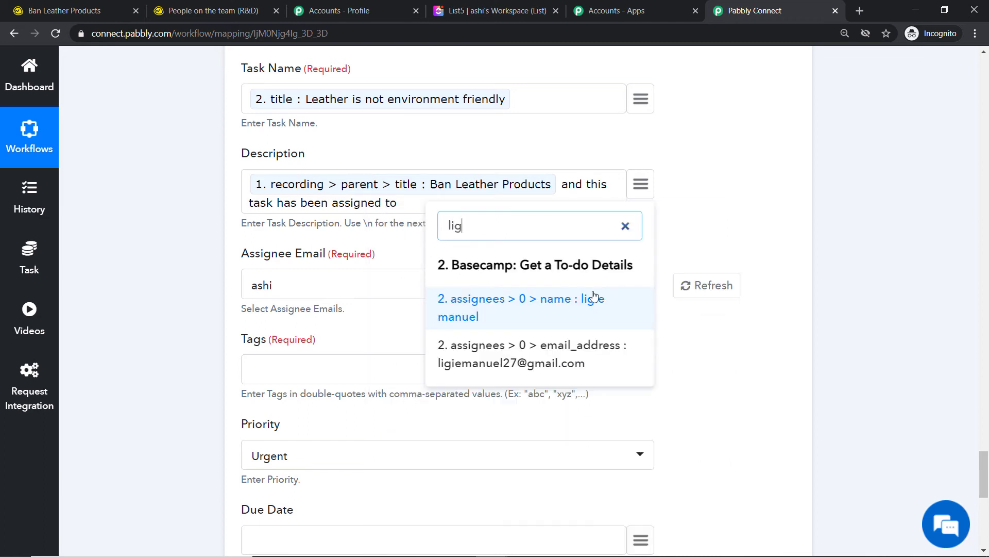
click(560, 313)
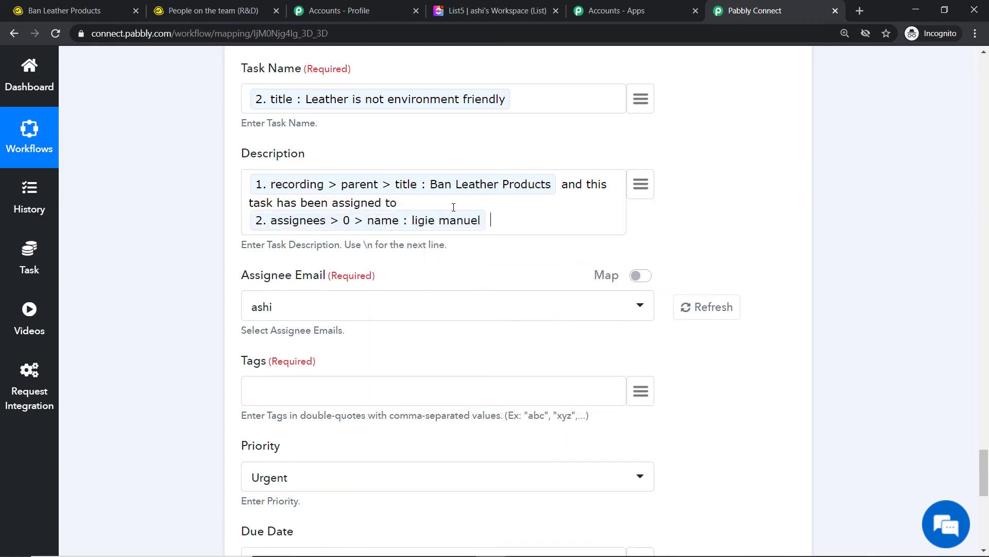
Append "and he/she has confirmed it on his/her email" to the Description, followed by the assignee email_address field from the Basecamp to-do details.
text(and )
text(he/she has )
text(confirmed it)
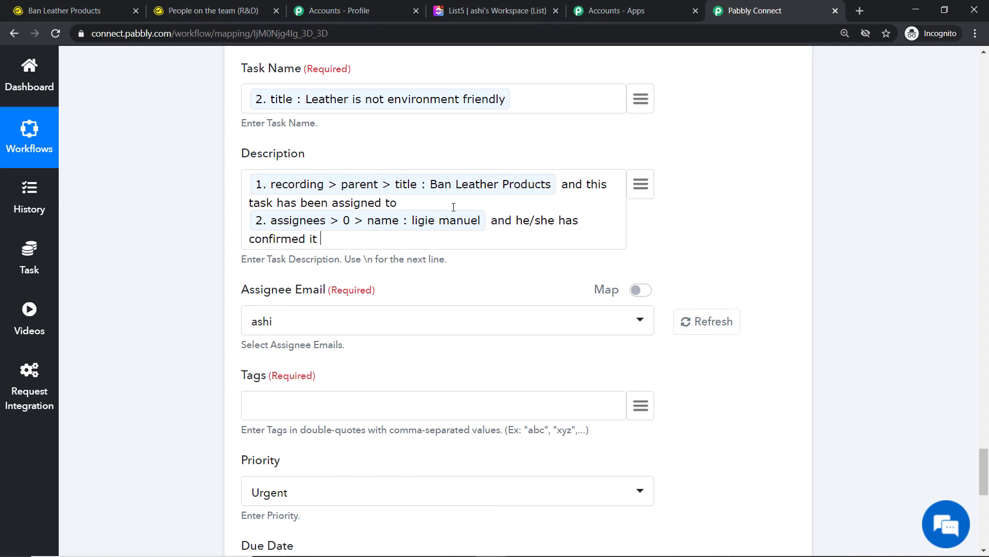
text( on her emai)
key(BackSpace)
key(BackSpace)
key(BackSpace)
text(is/her email)
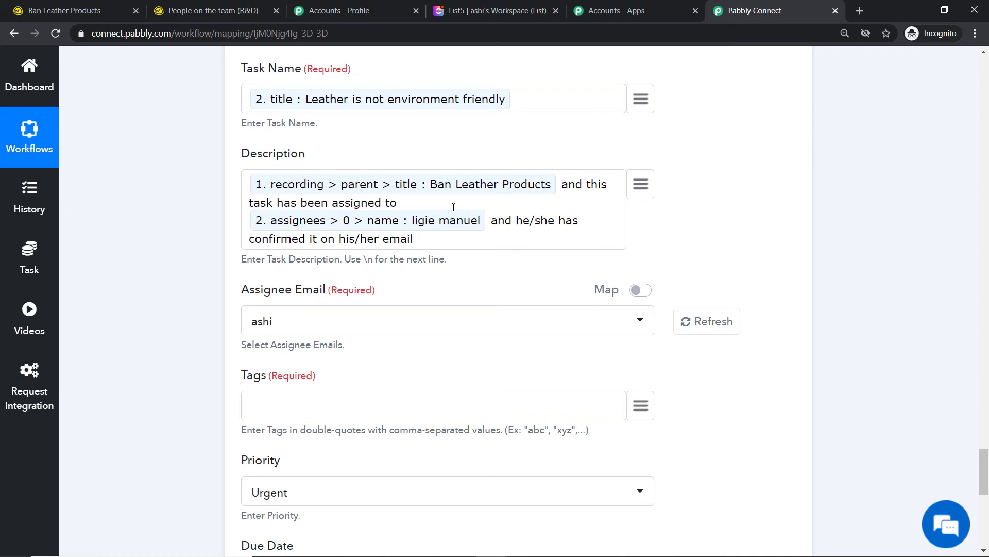
click(642, 185)
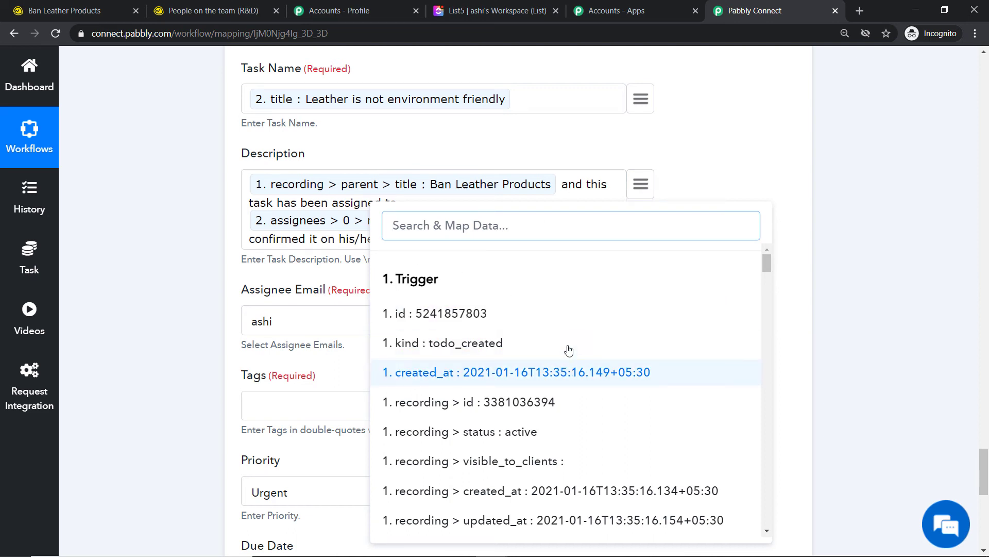
text(lig)
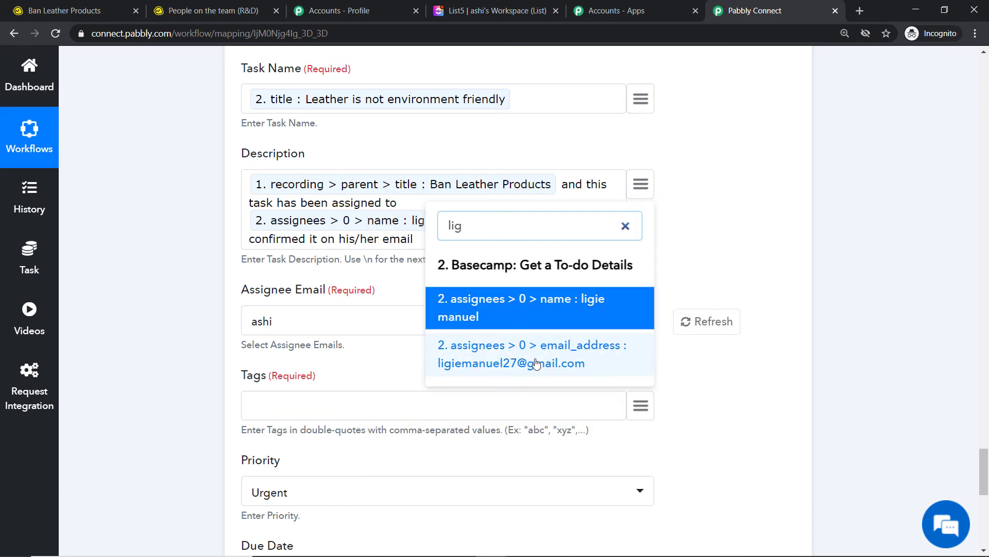
click(536, 363)
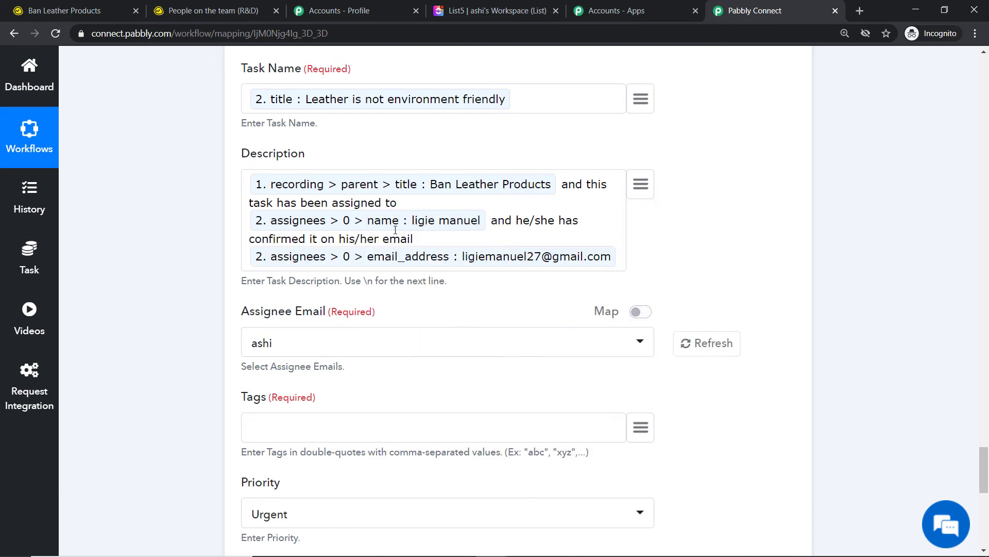
Choose the first listed member as the Assignee Email.
scroll(380, 237, down, 1)
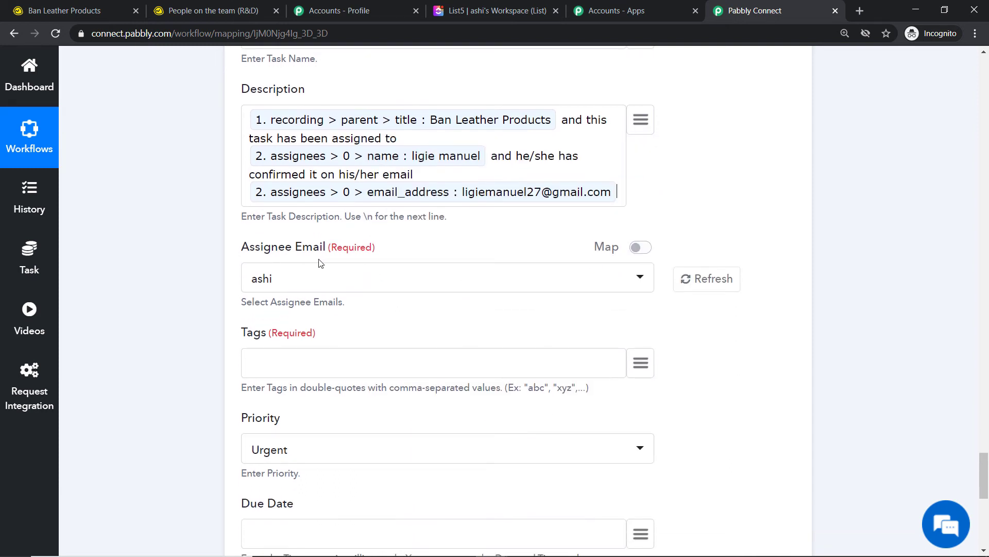
click(266, 284)
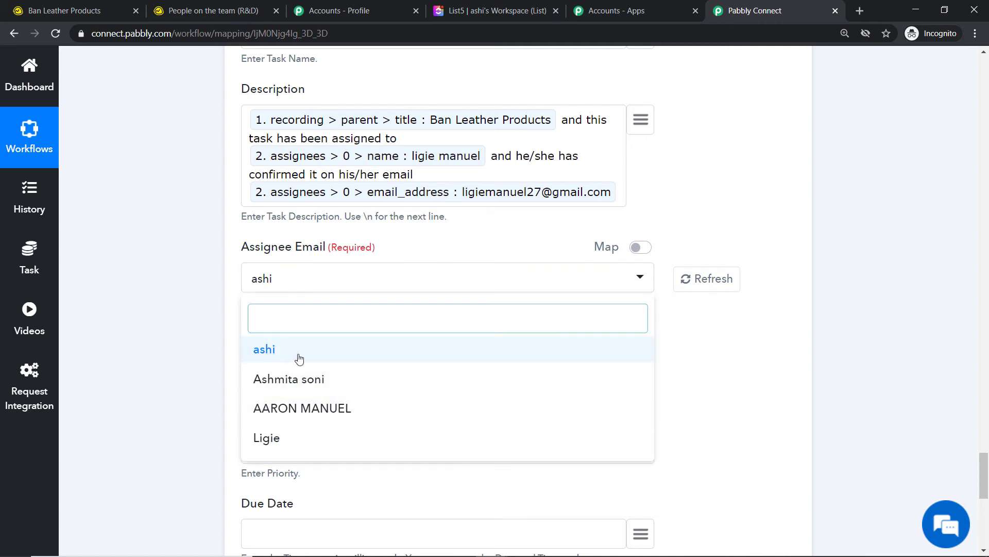
click(267, 353)
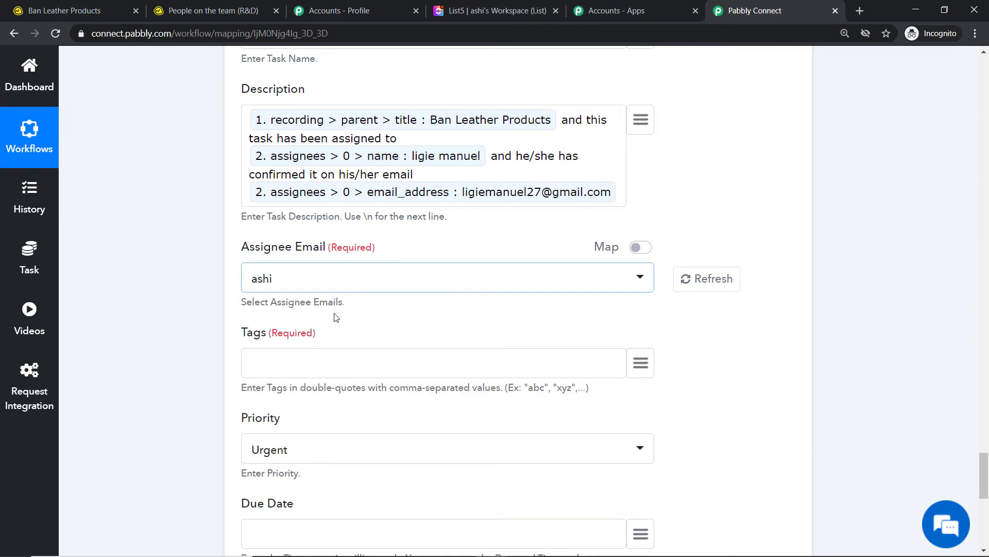
Enter "Basecamp", enclosed in double quotes, as the tag for the ClickUp task.
scroll(335, 317, down, 1)
click(303, 294)
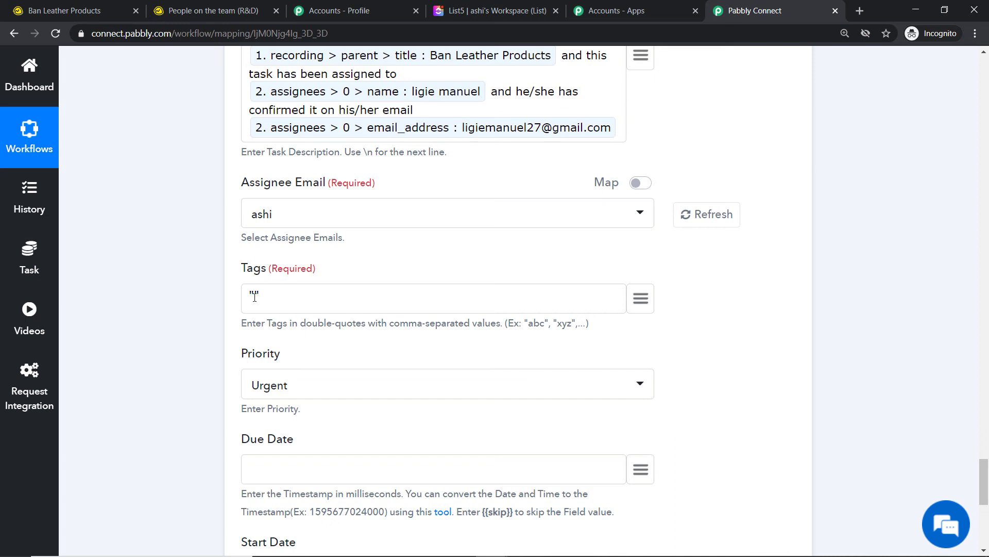
text(Basecamp)
Set the ClickUp task's Priority to Low.
scroll(255, 298, down, 3)
click(290, 250)
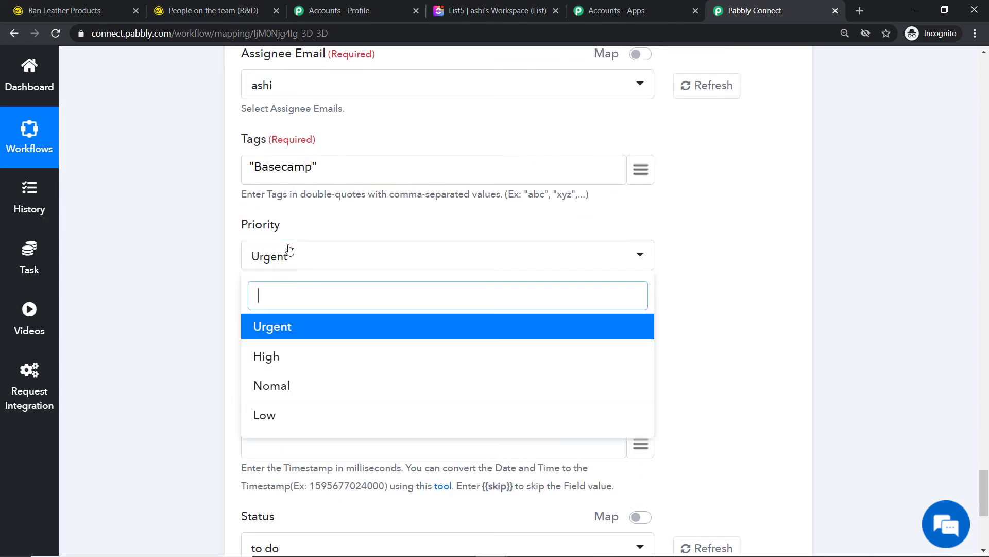
click(289, 355)
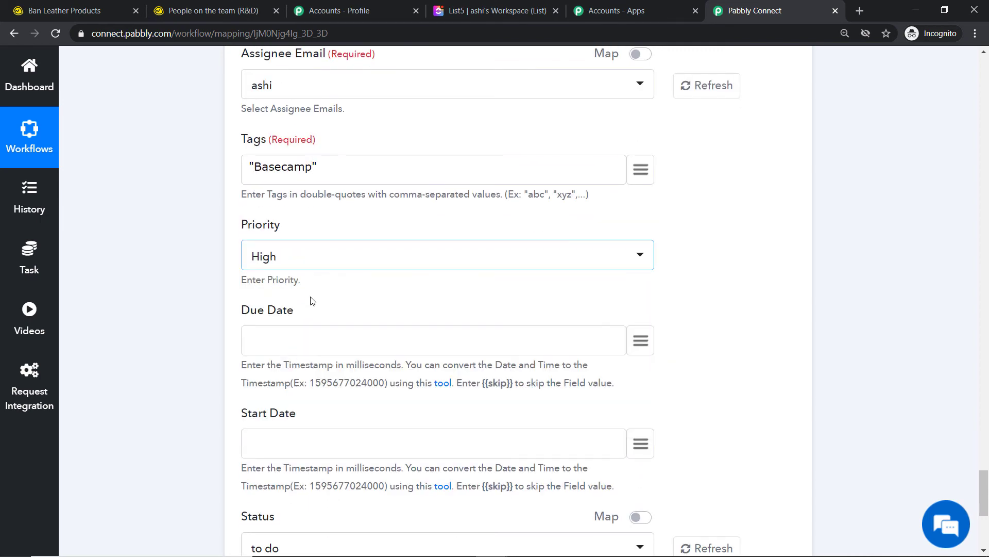
click(311, 260)
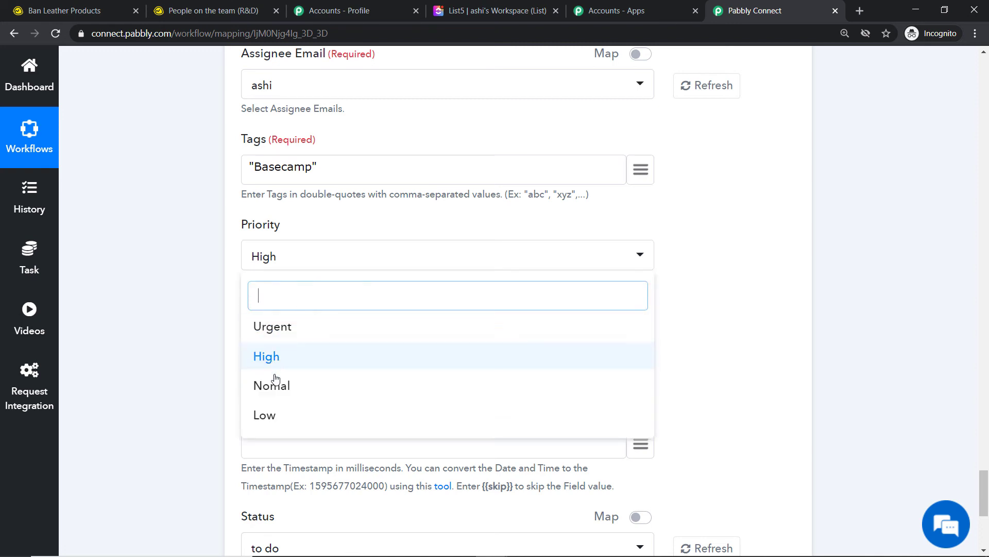
click(266, 414)
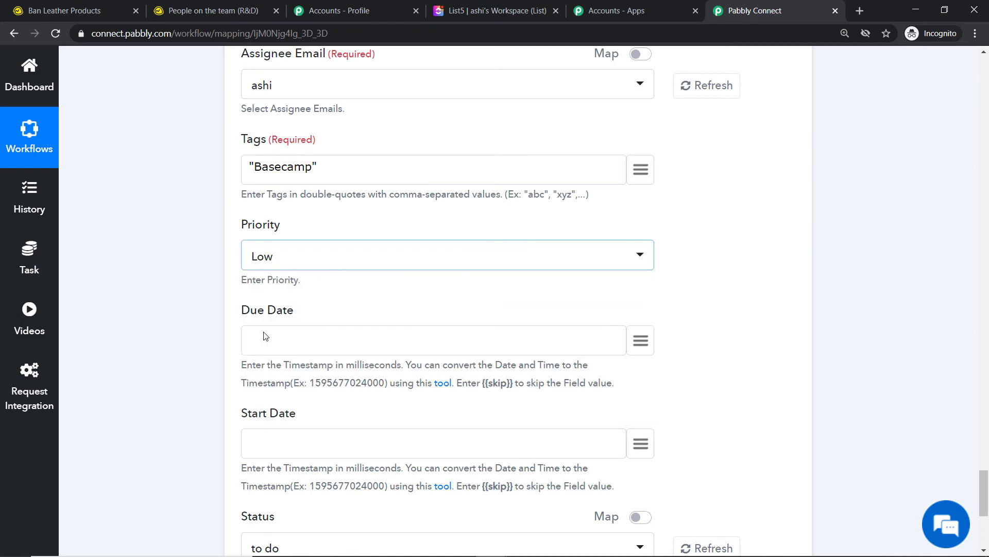
Map the Due Date to the result field of Date/Time Formatter step 4 and append 000 to it.
scroll(308, 240, down, 3)
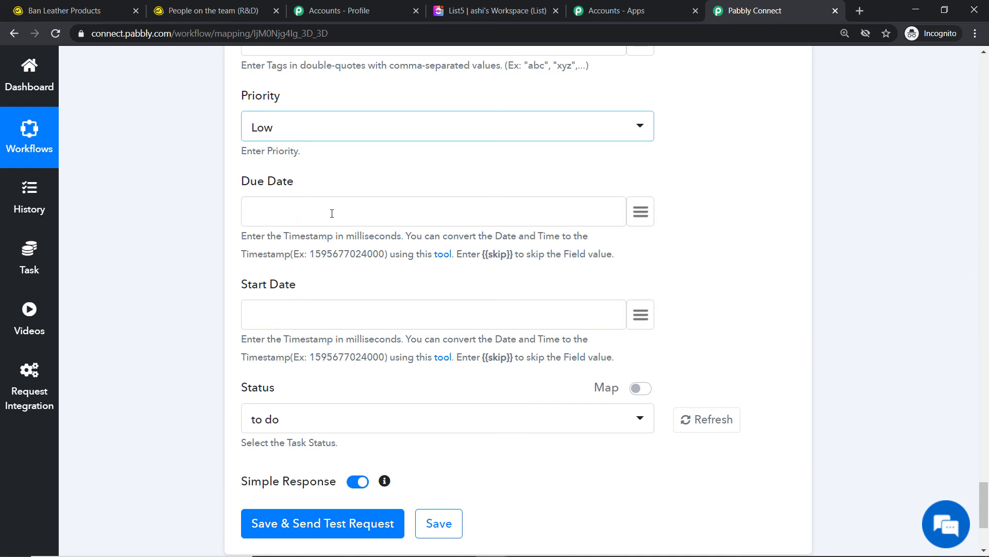
click(639, 214)
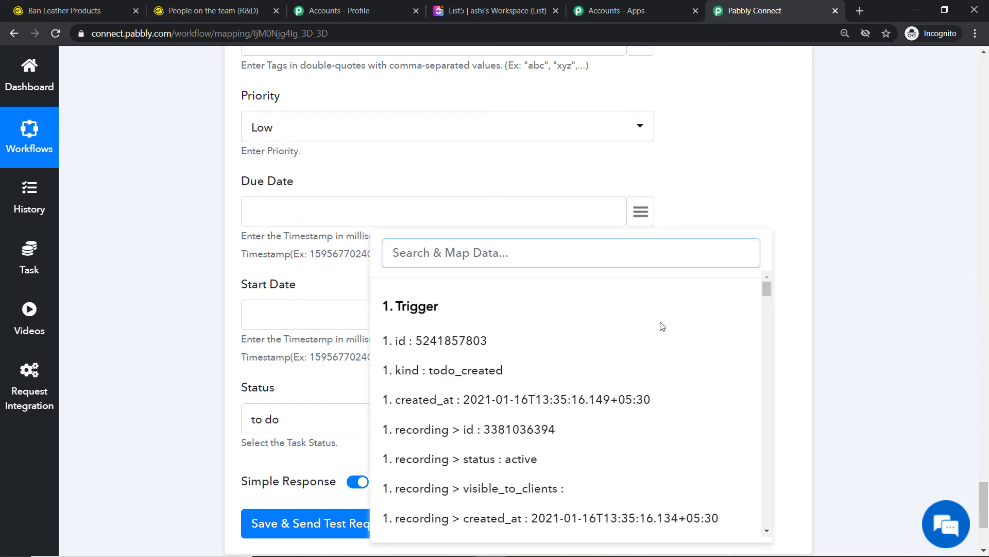
scroll(665, 340, down, 15)
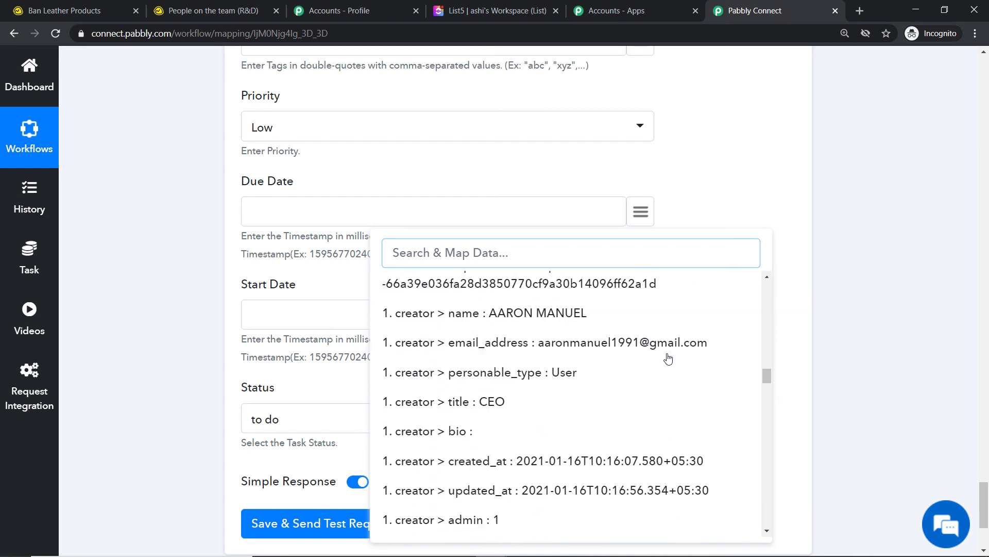
scroll(668, 358, down, 20)
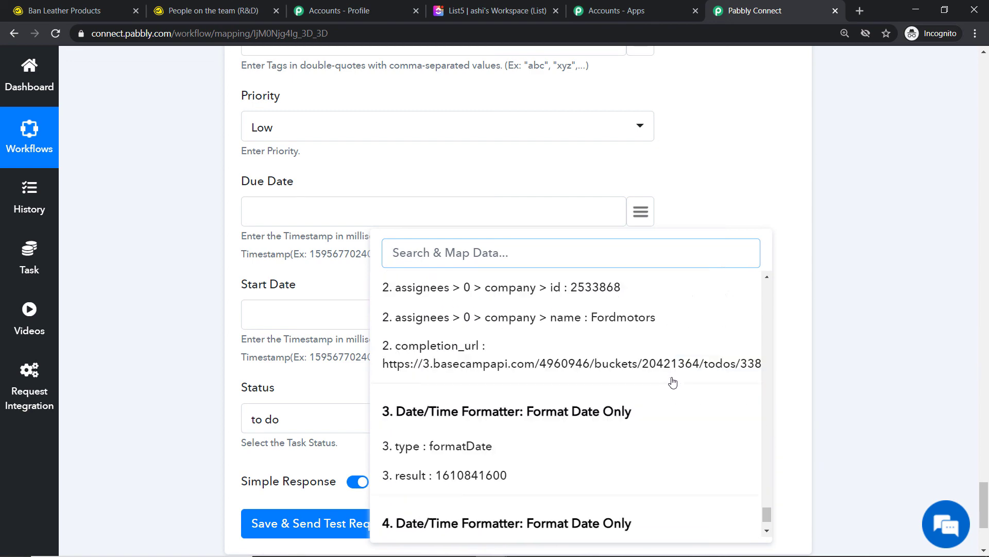
scroll(673, 383, down, 2)
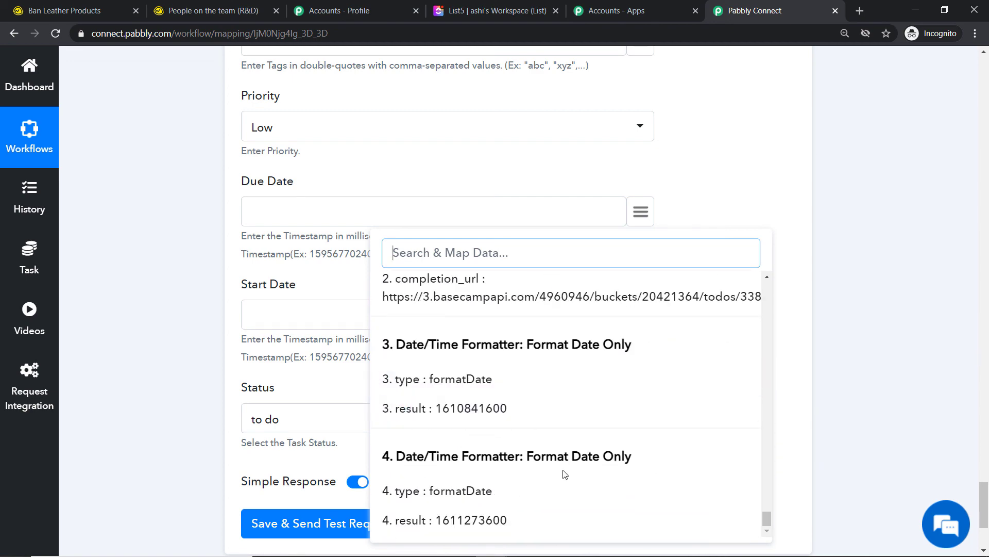
click(451, 519)
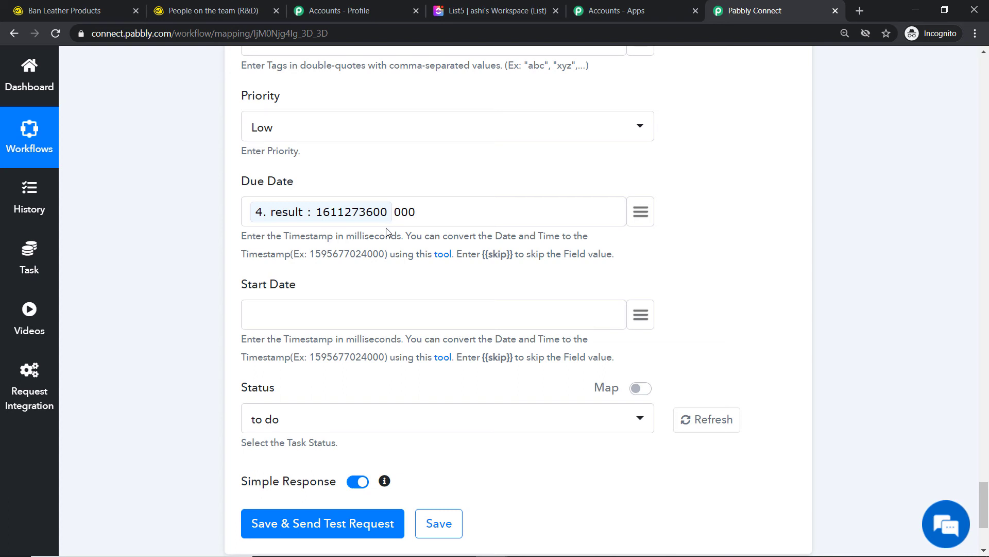
Map the Start Date to the result field of Date/Time Formatter step 3 and append 000 to it.
scroll(386, 219, down, 2)
click(636, 187)
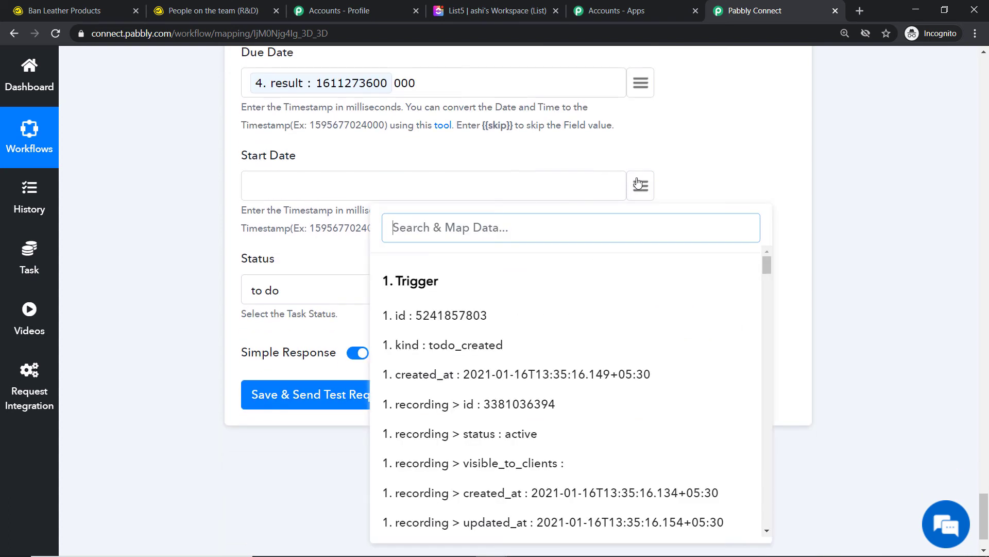
scroll(722, 289, down, 10)
drag(765, 314, 753, 518)
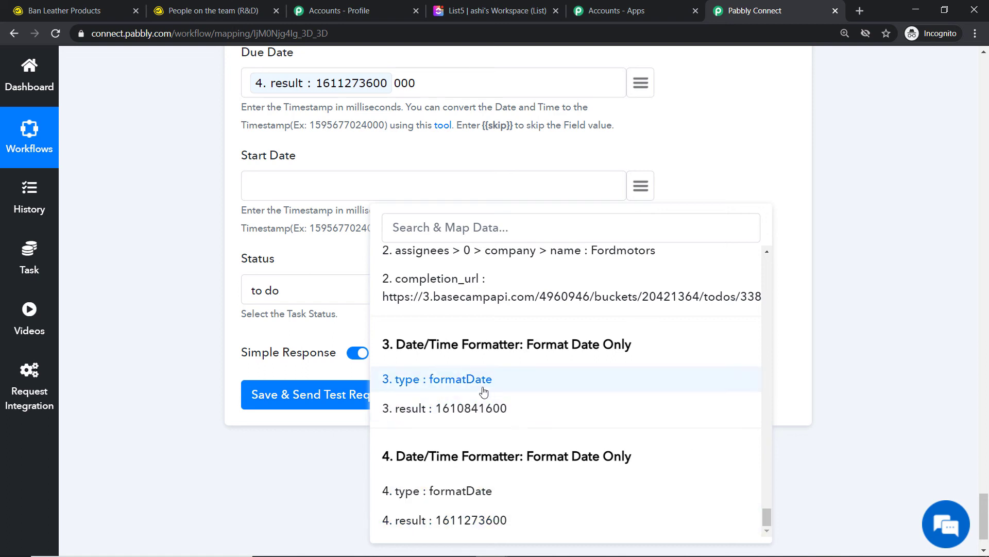
click(473, 419)
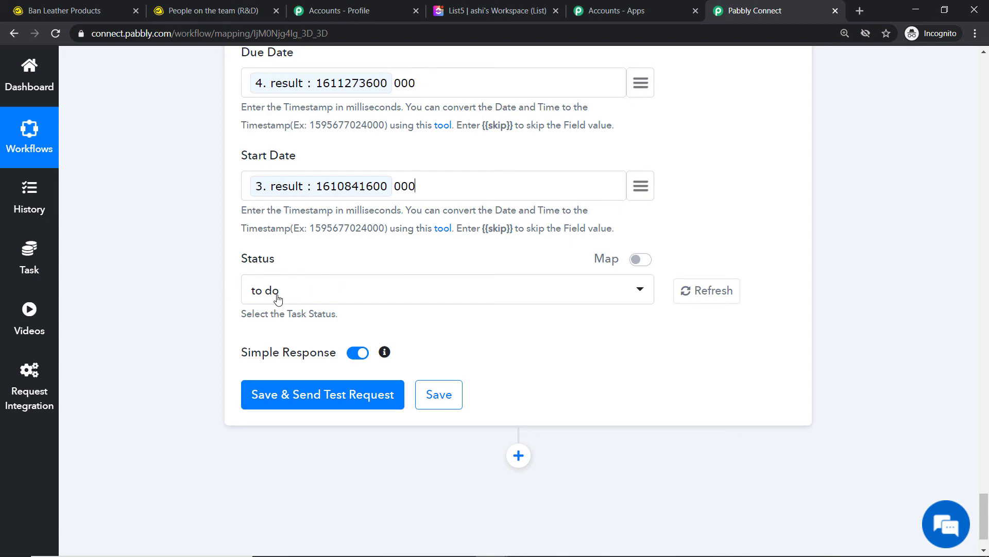
Check the filled-in ClickUp Create Task fields, then save the action and send a test request.
scroll(334, 310, up, 15)
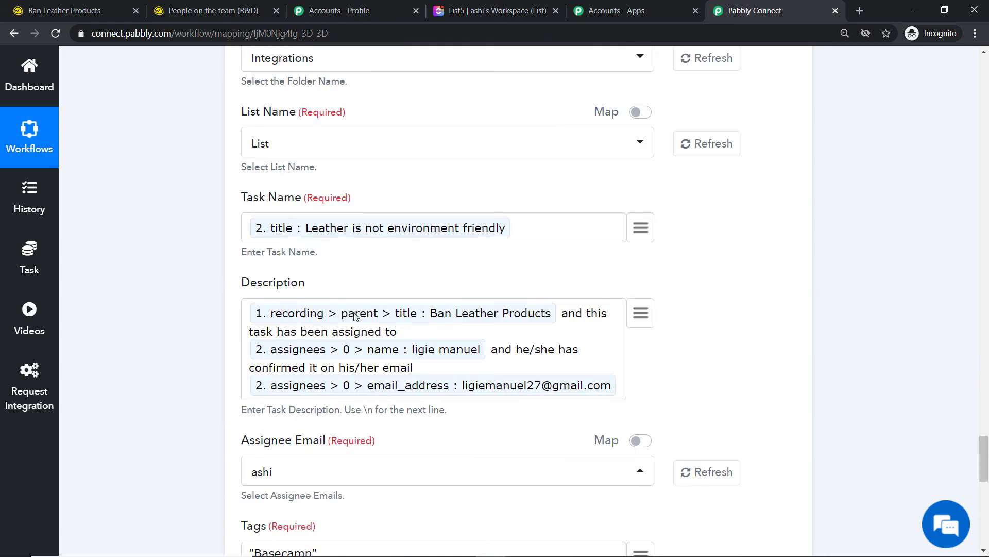
scroll(354, 310, down, 20)
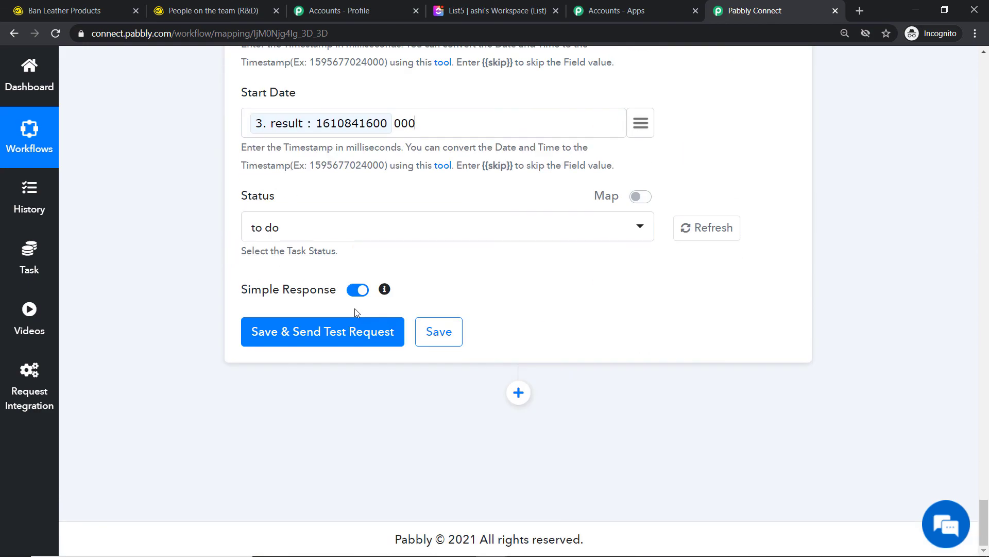
click(334, 336)
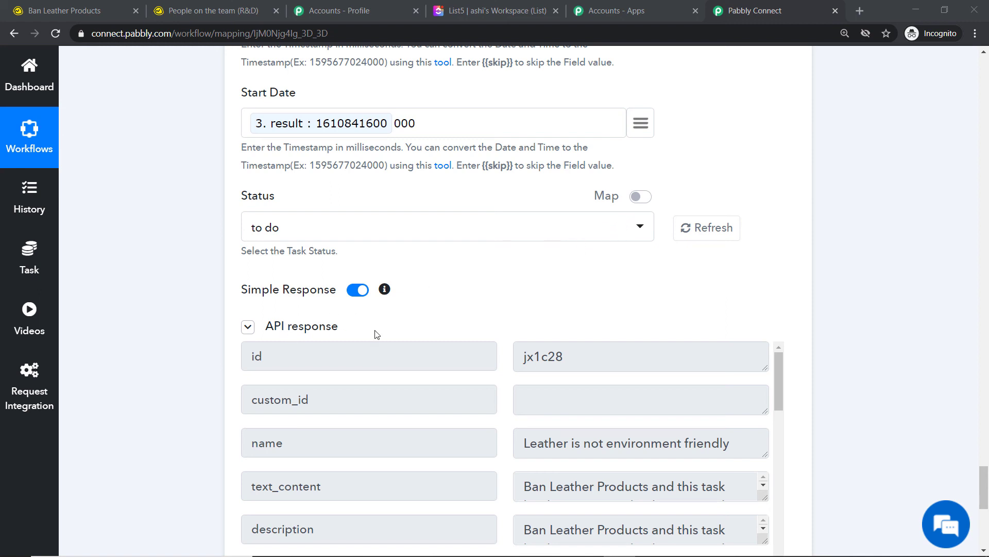
Switch to ClickUp, open List in the Integrations folder and look for the new task at the end of the To Do column.
click(480, 14)
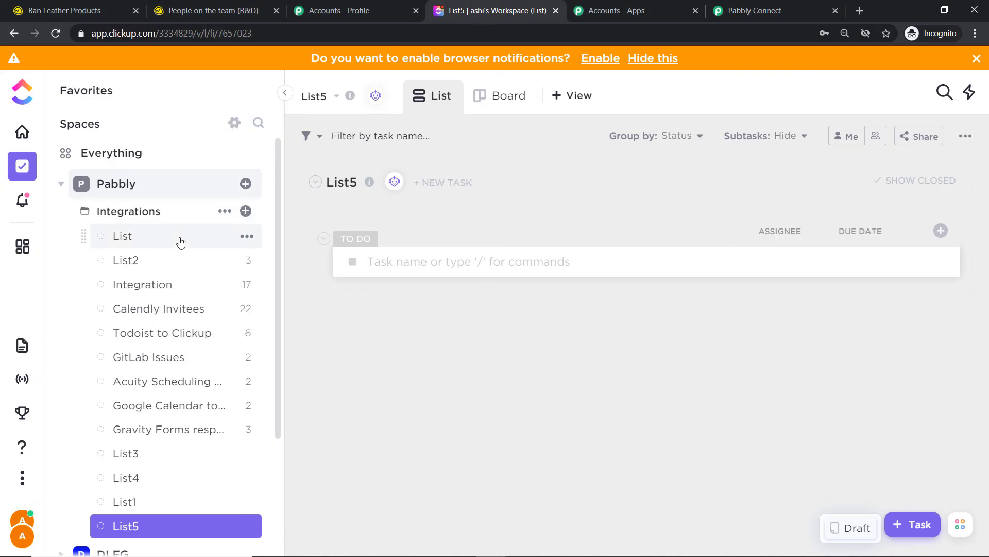
click(146, 244)
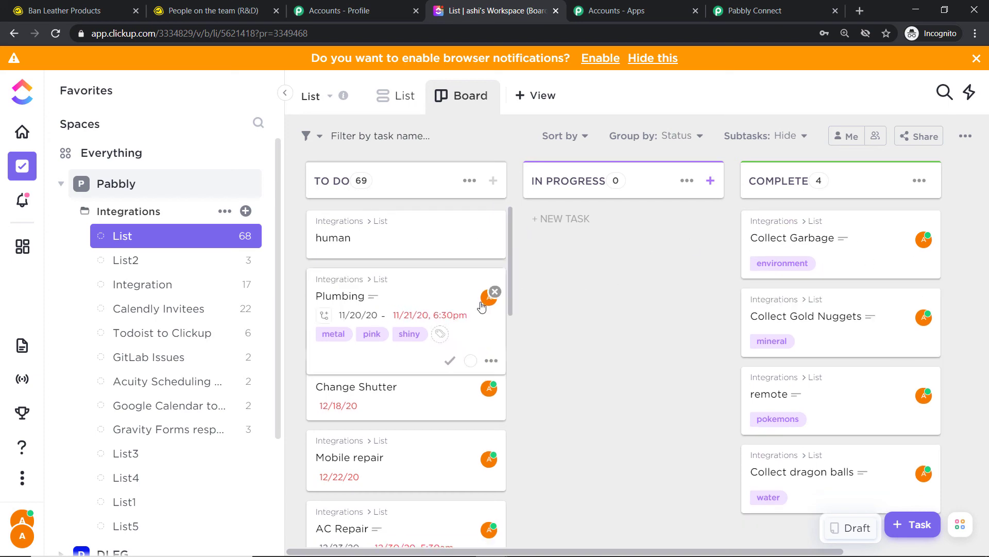
scroll(503, 307, down, 3)
scroll(503, 306, down, 20)
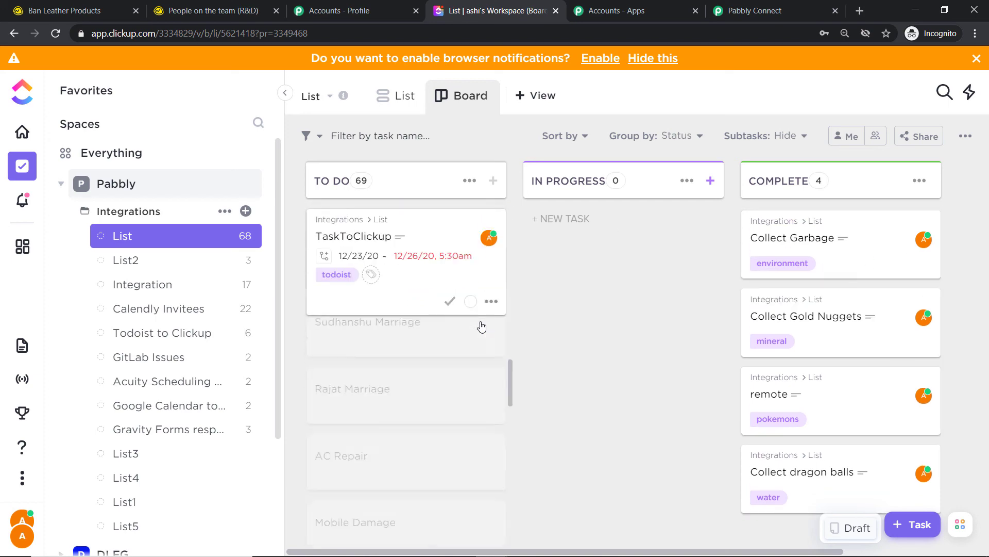
scroll(481, 329, down, 15)
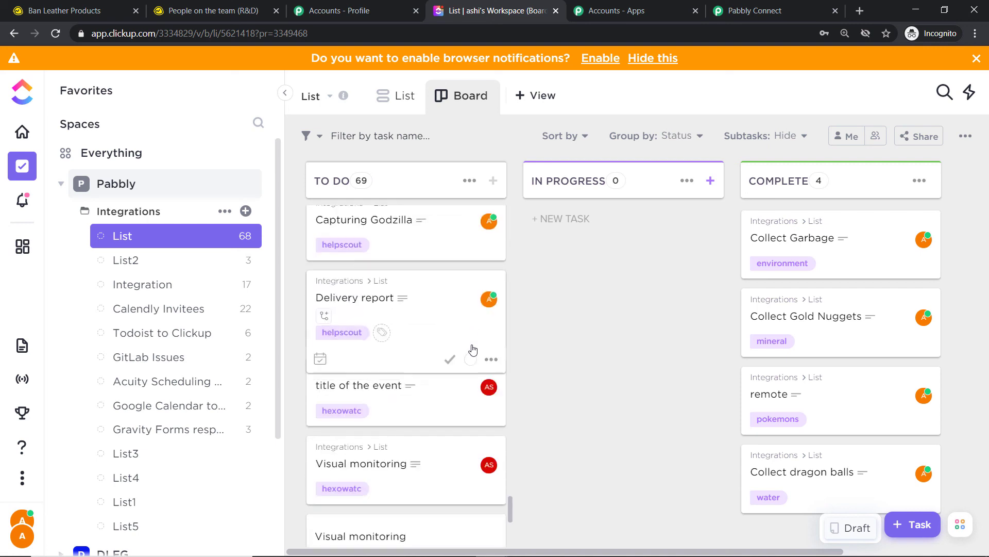
scroll(474, 350, down, 10)
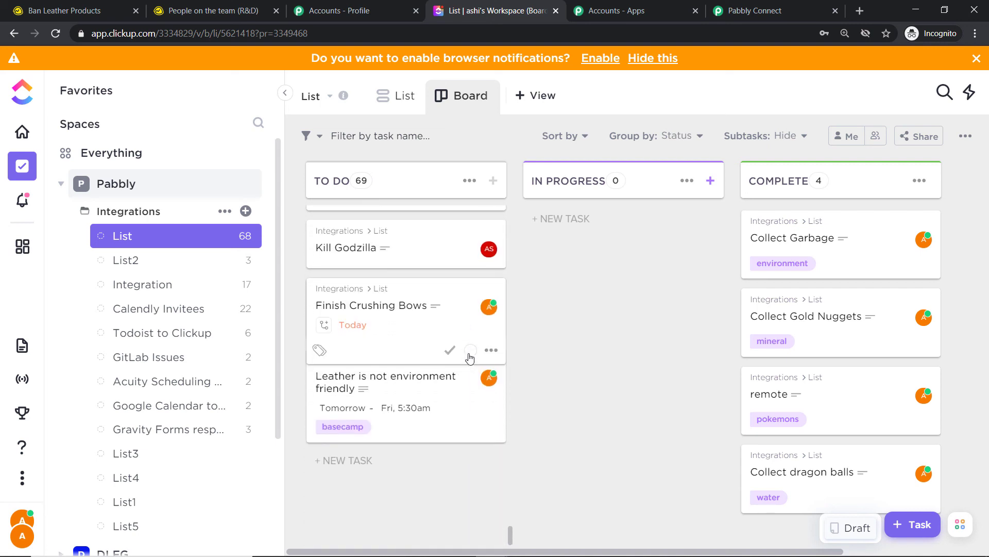
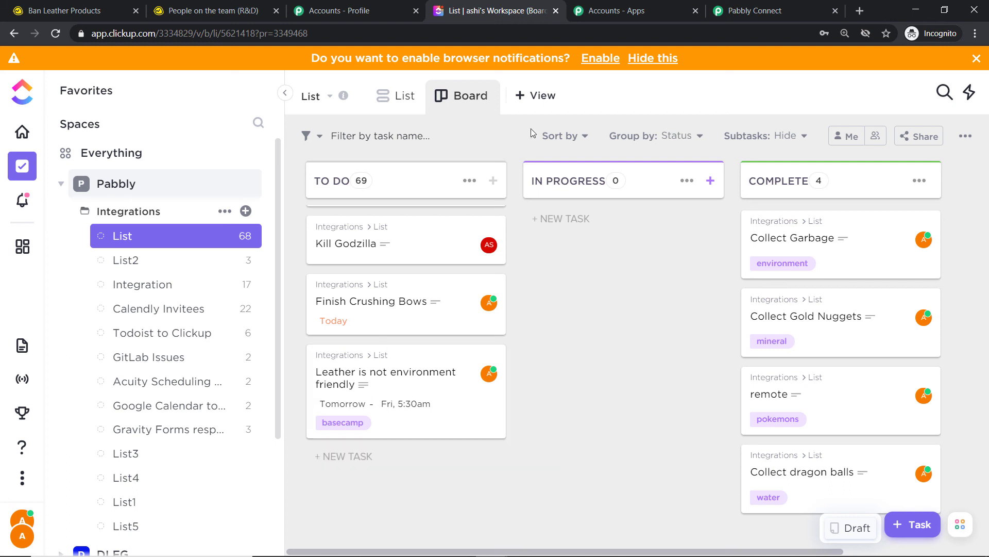
Return to Pabbly Connect and collapse the ClickUp Create Task action and both Date/Time Formatter actions.
click(755, 9)
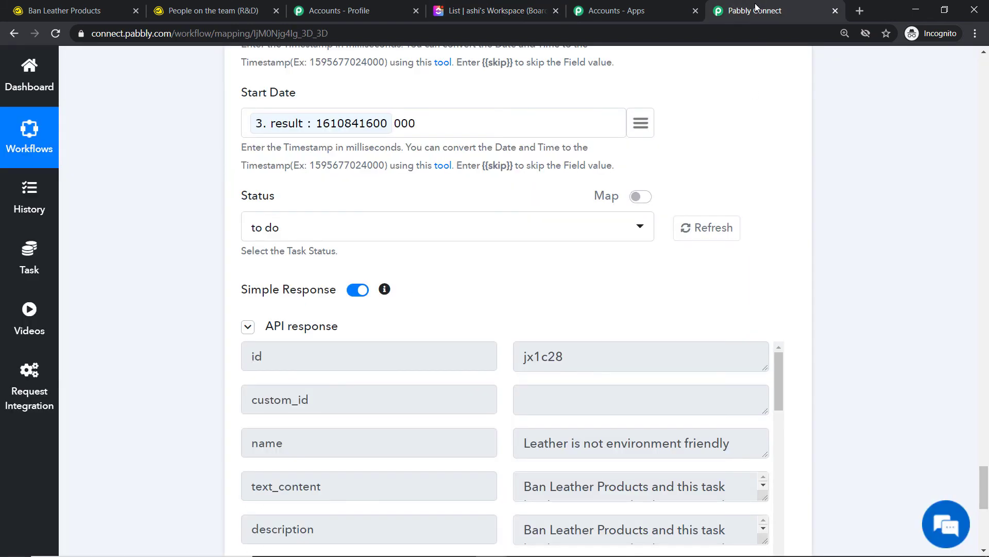
drag(984, 487, 987, 338)
scroll(740, 283, down, 7)
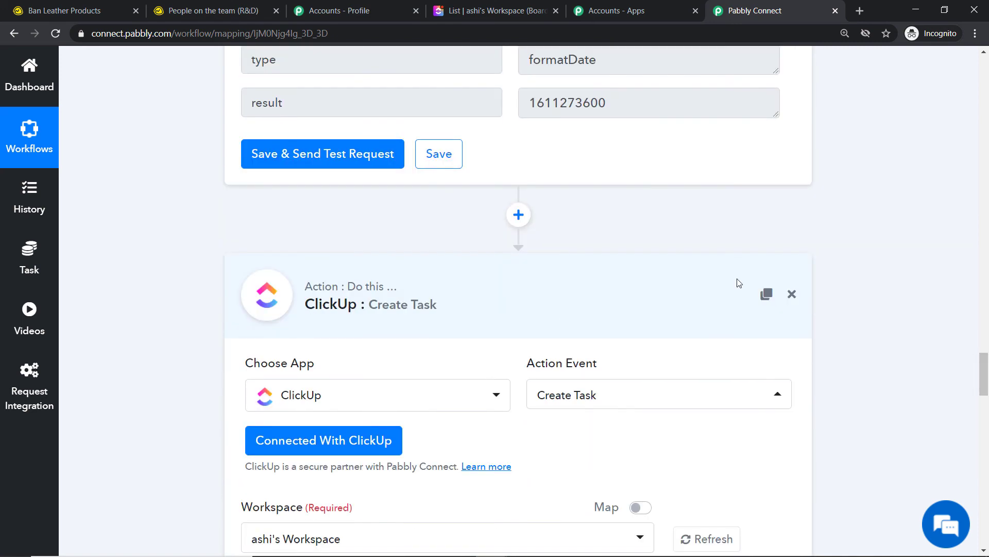
click(496, 298)
click(984, 348)
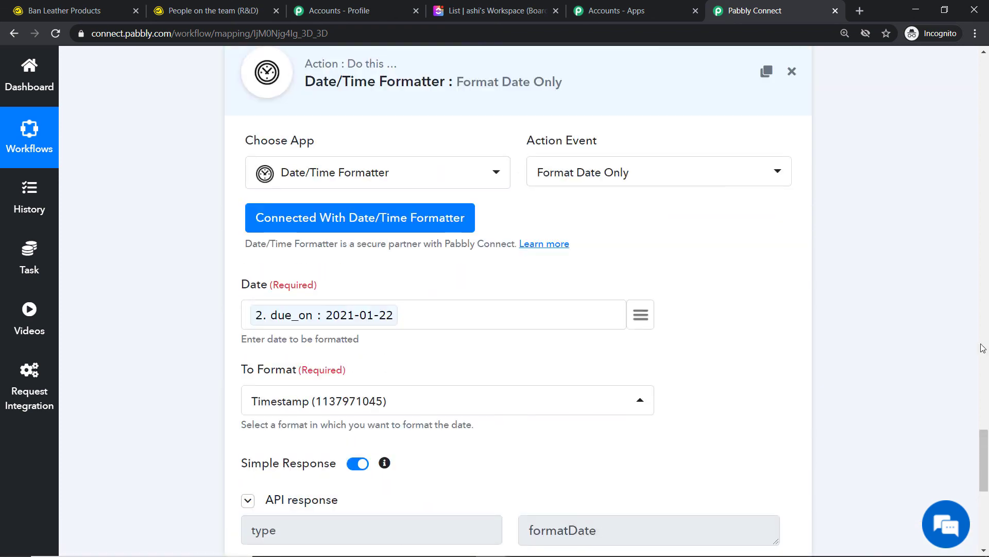
scroll(987, 441, up, 4)
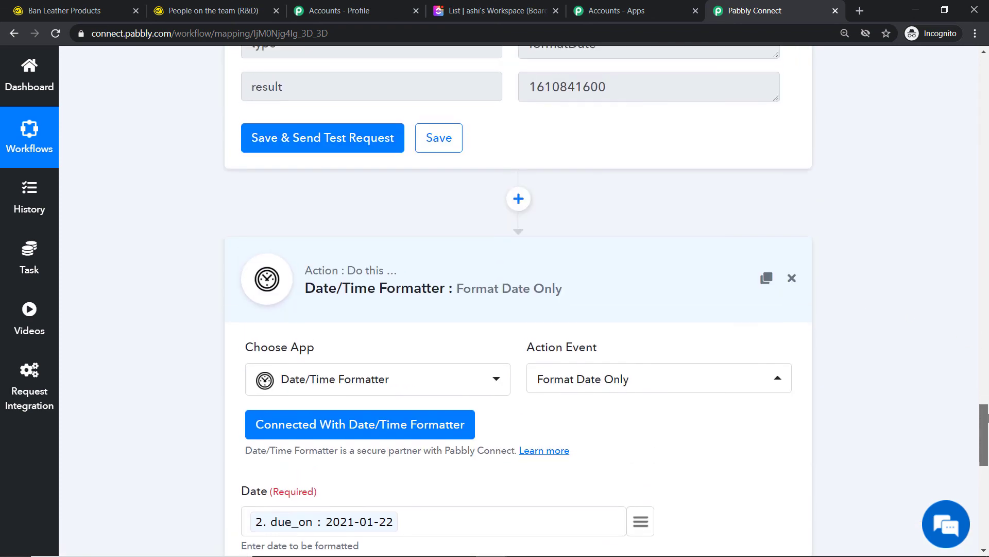
click(462, 288)
drag(984, 492, 984, 373)
click(396, 437)
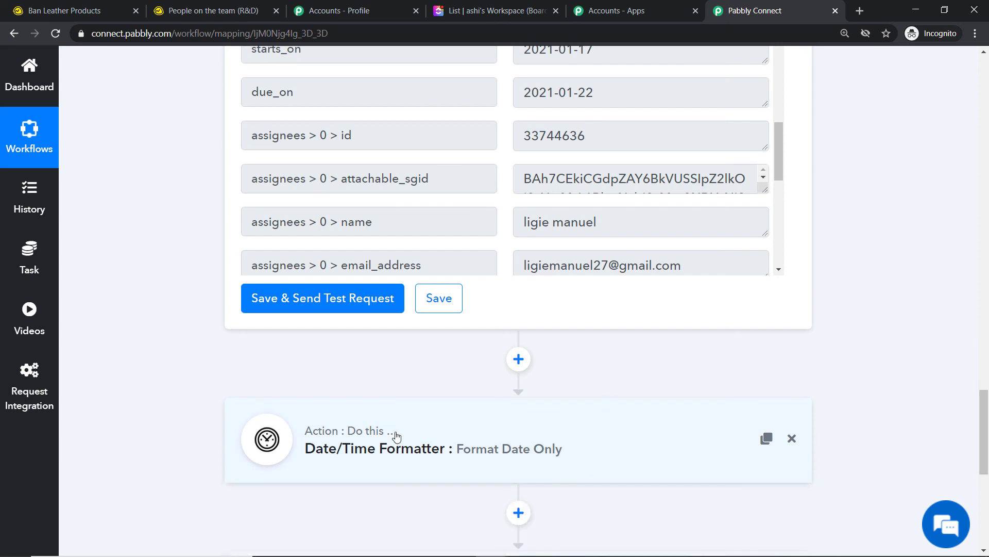
Collapse the Basecamp Get a To-do Details action and New To-do trigger, and look over the whole workflow.
drag(986, 468, 987, 342)
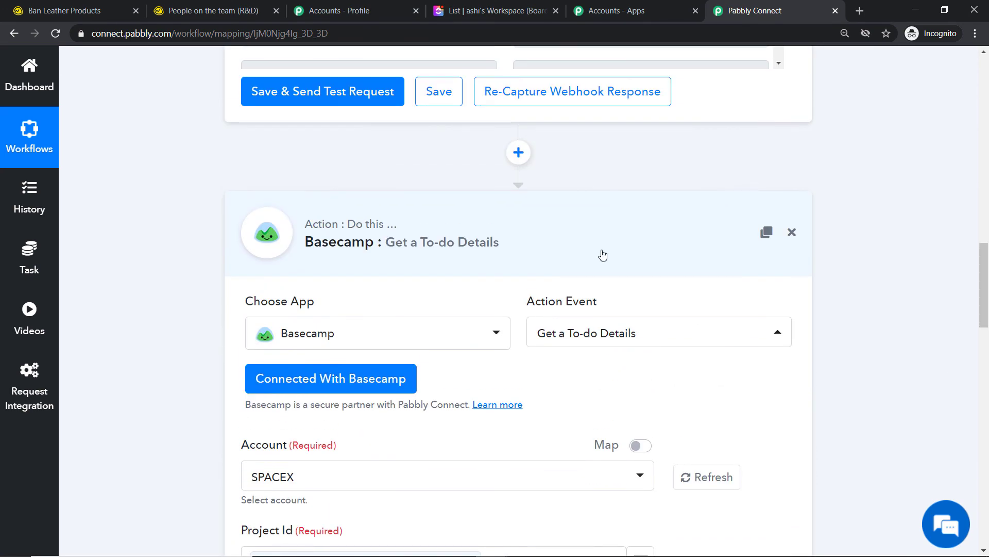
click(587, 253)
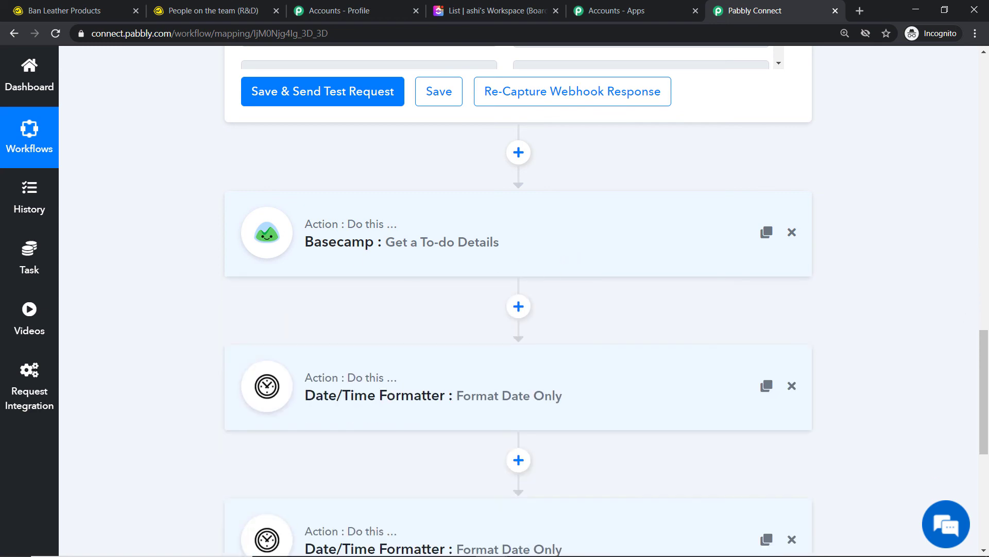
drag(987, 377, 987, 131)
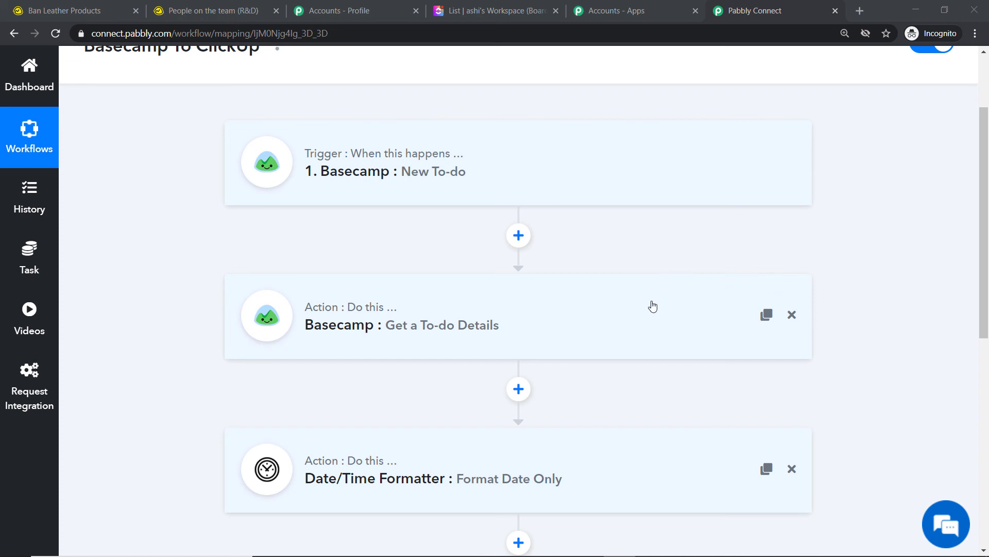
scroll(639, 307, down, 4)
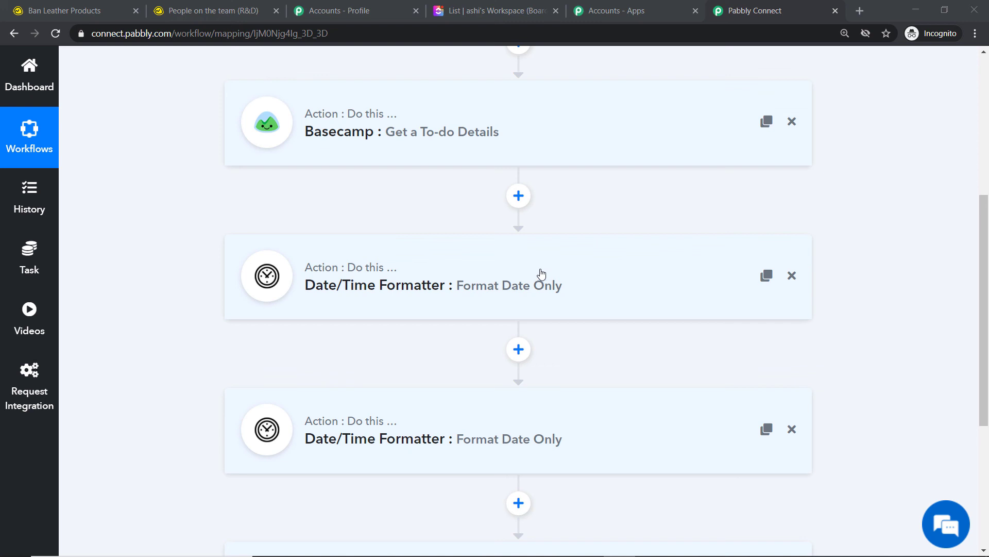
scroll(541, 273, down, 4)
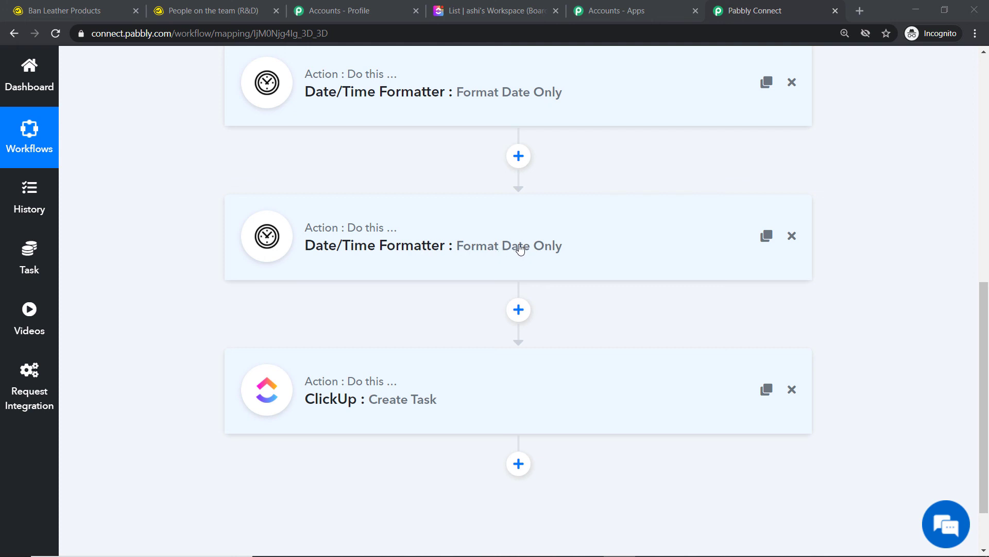
scroll(547, 252, down, 2)
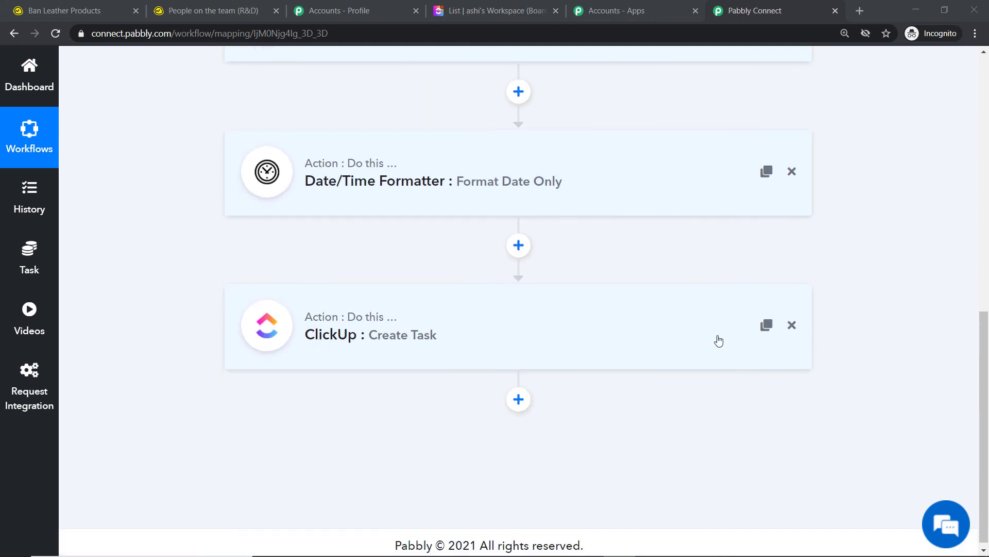
scroll(719, 341, up, 6)
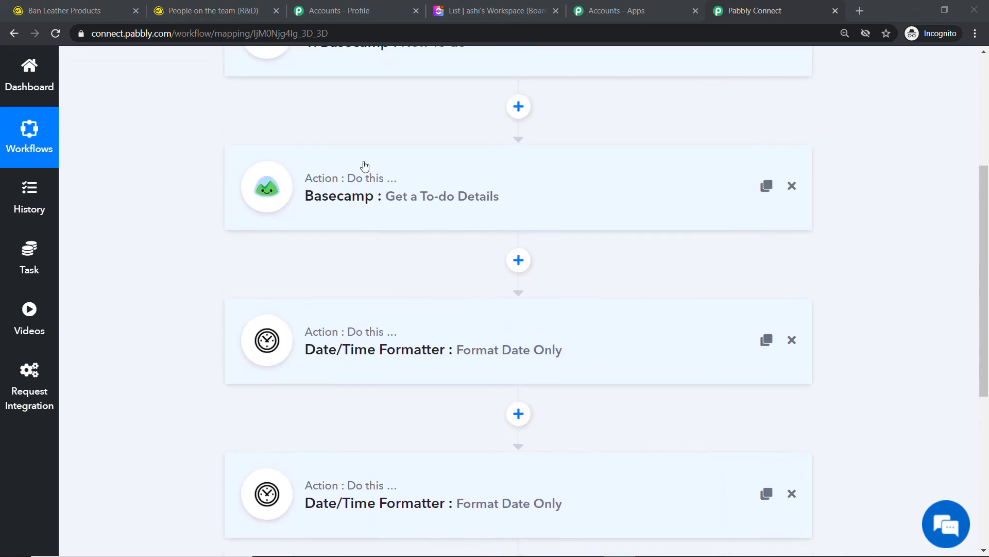
Look over the rest of the workflow, then switch to Basecamp and open the To-dos of the Save Environment project.
scroll(365, 165, up, 3)
scroll(364, 165, down, 9)
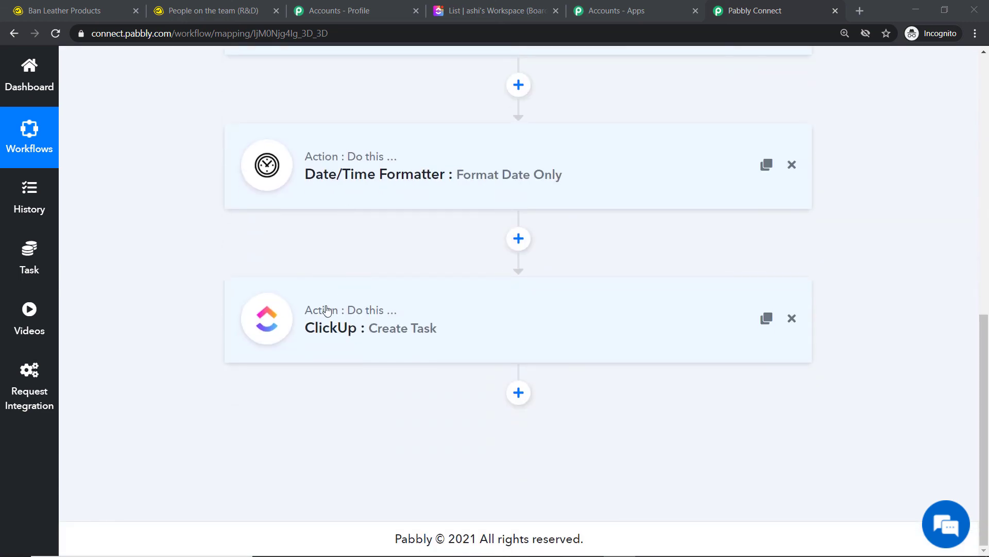
click(93, 8)
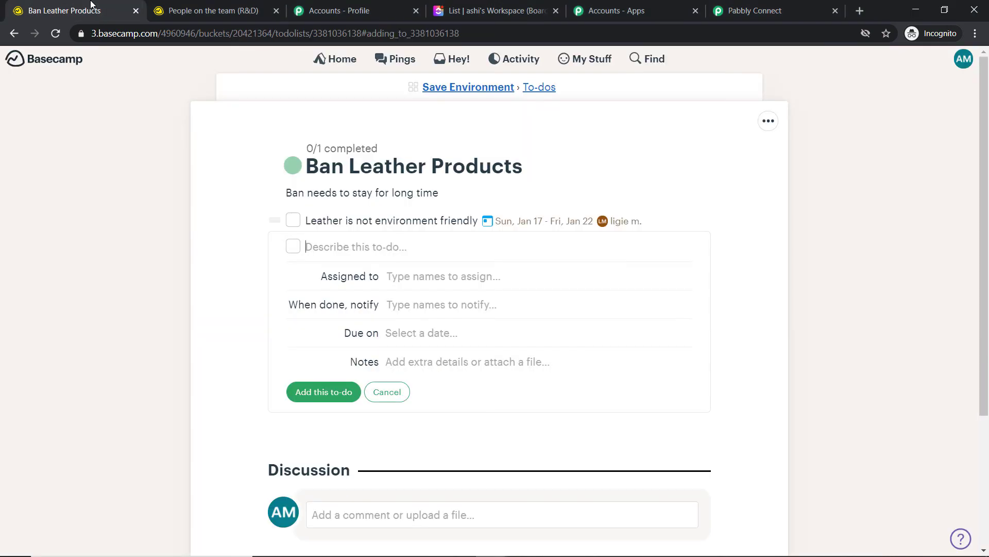
click(488, 89)
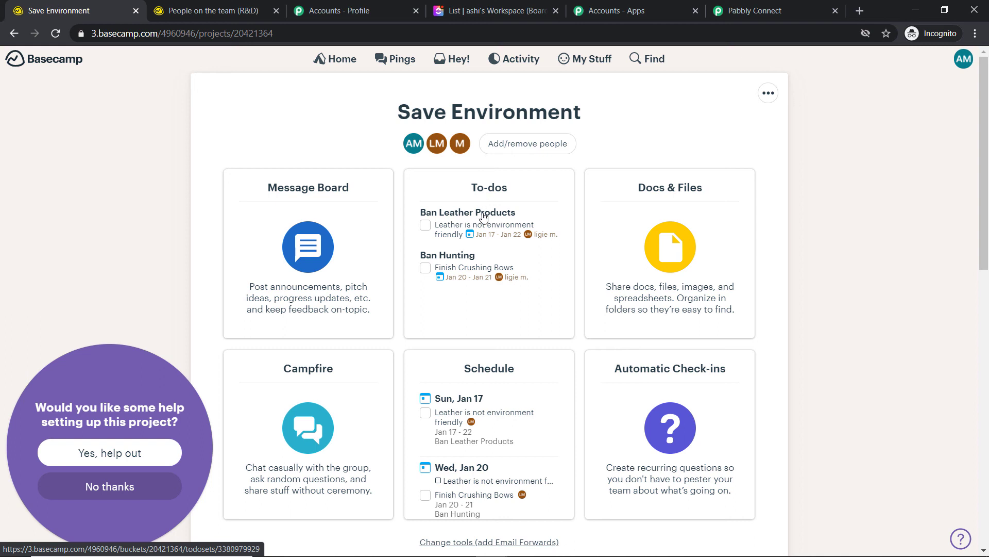
click(460, 293)
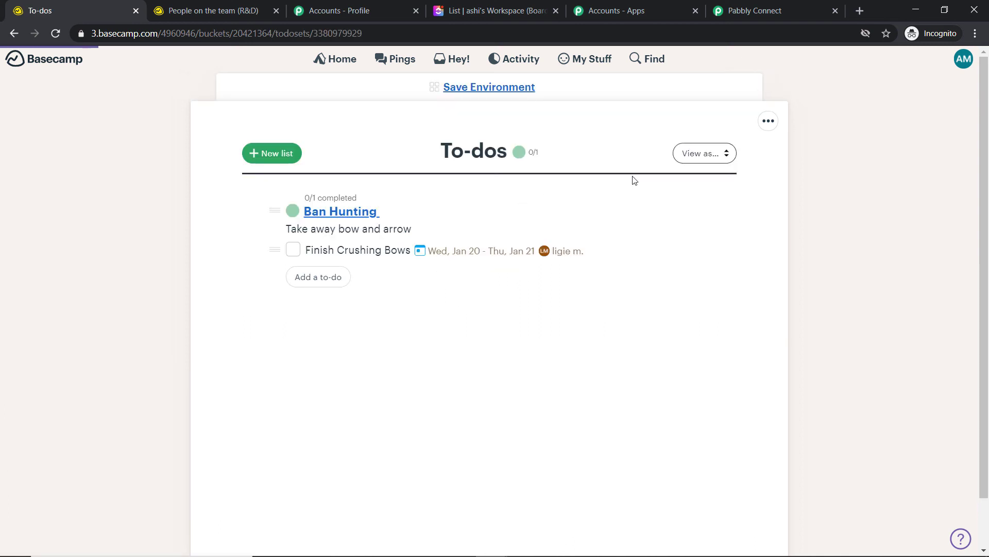
Create a new to-do list named "Ban Flesh Eating" in the Save Environment project.
click(271, 153)
text(Ban )
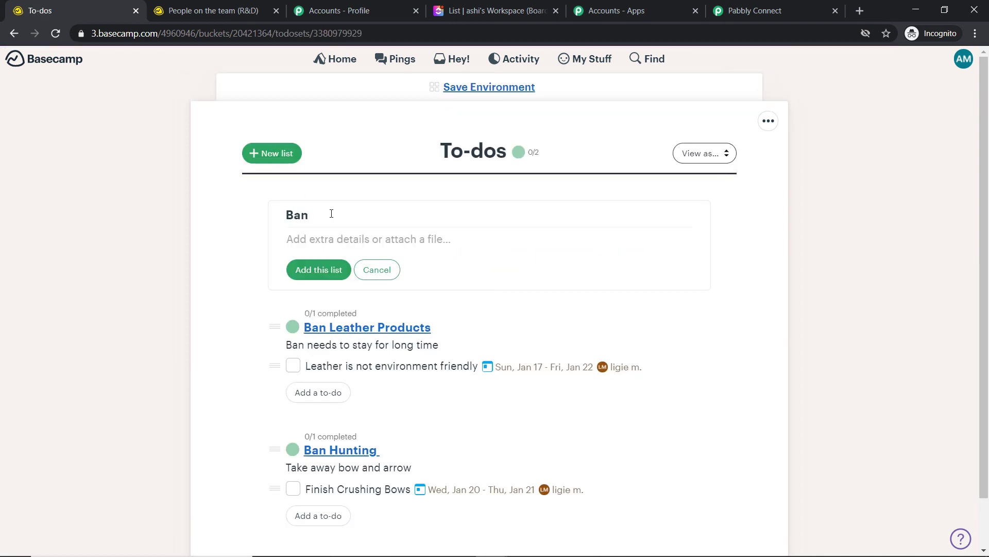
text(Flesh Eatu)
key(BackSpace)
text(ing)
click(325, 269)
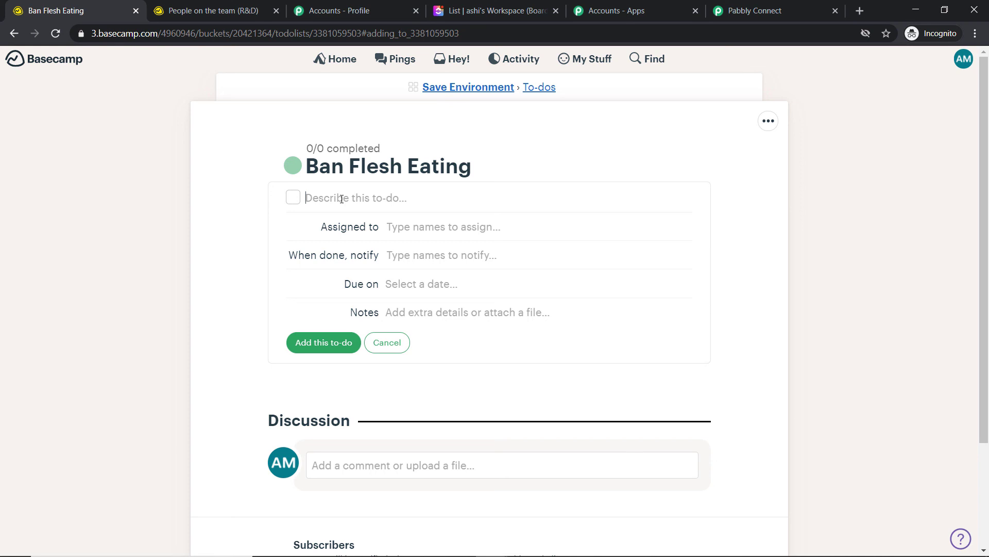
Describe the new to-do as "Flesh Eating Causes Animal Injury" and assign it to the first suggested team member matching "m".
text(Flesh Eatin)
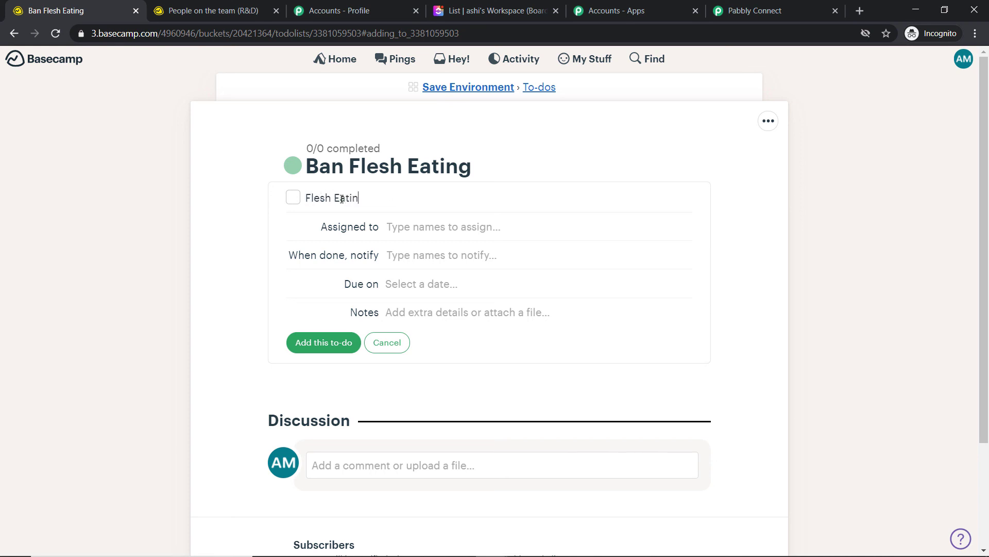
text(g Causes Animal Injury)
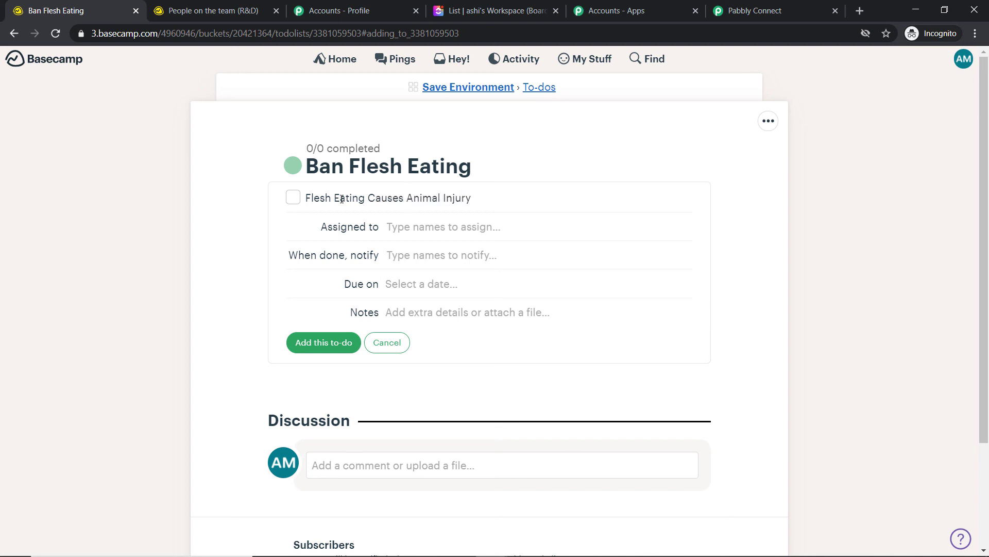
click(402, 233)
text(m)
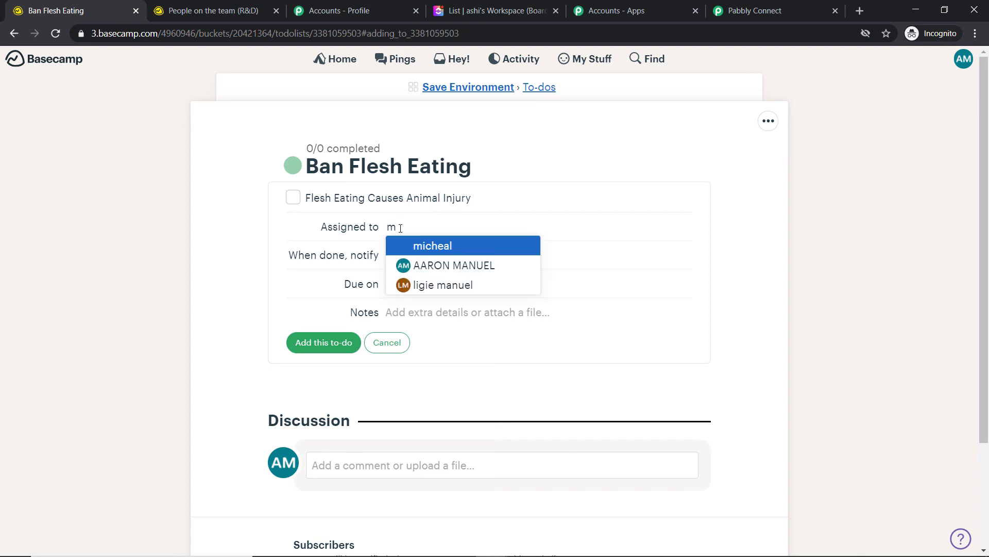
click(450, 252)
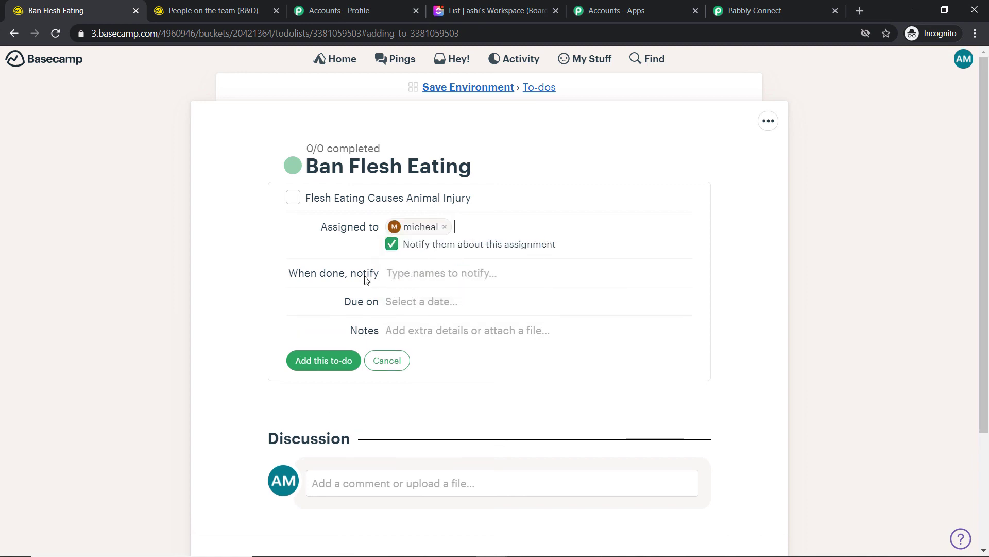
Make the to-do run for multiple days from Mon, Jan 25, 2021 to Fri, Jan 29, 2021, and add it to the list.
scroll(367, 281, down, 1)
click(417, 235)
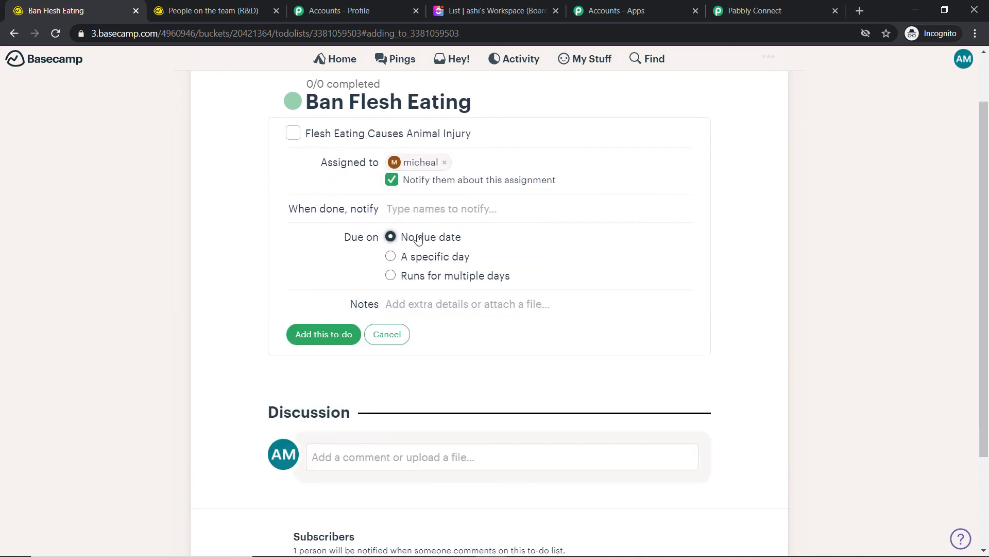
click(411, 278)
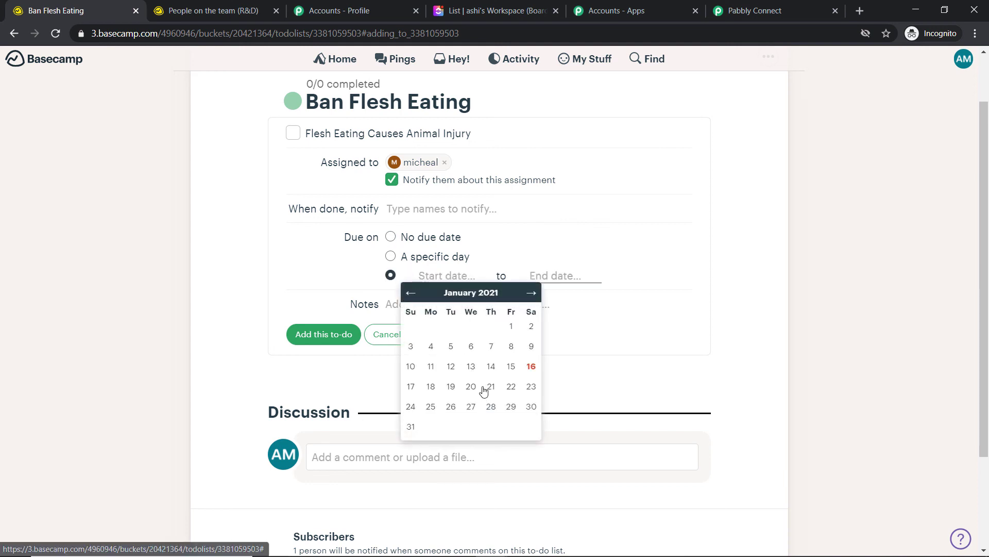
click(430, 407)
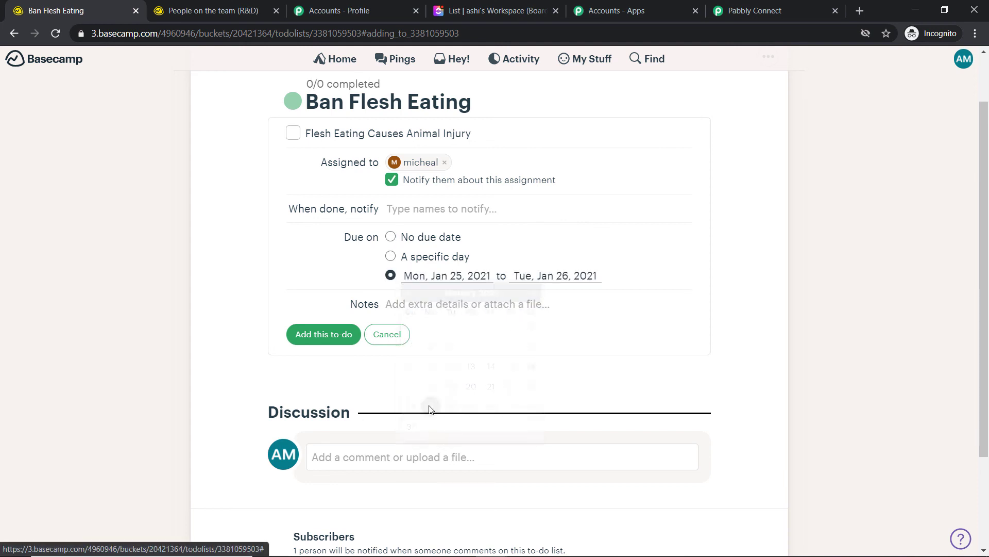
click(565, 276)
click(619, 406)
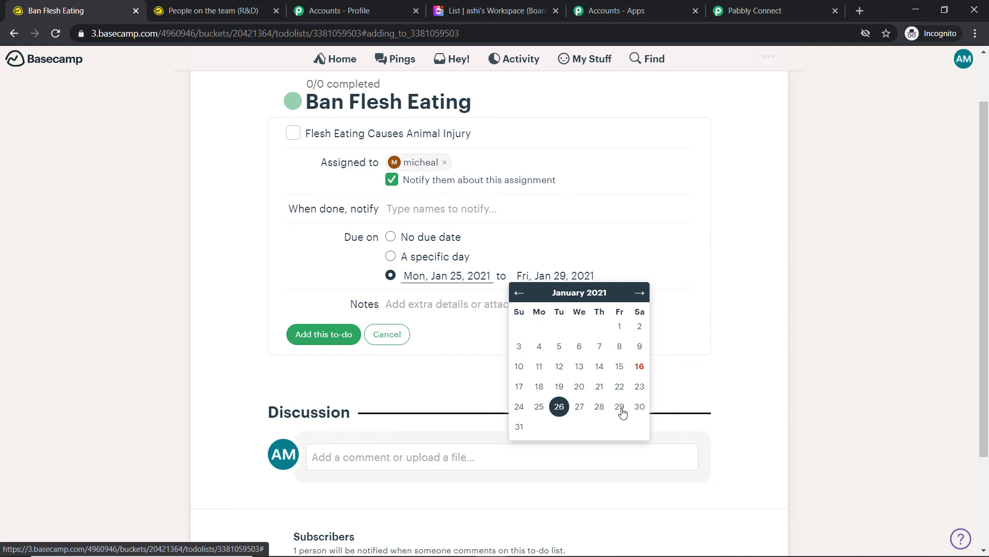
scroll(374, 343, down, 1)
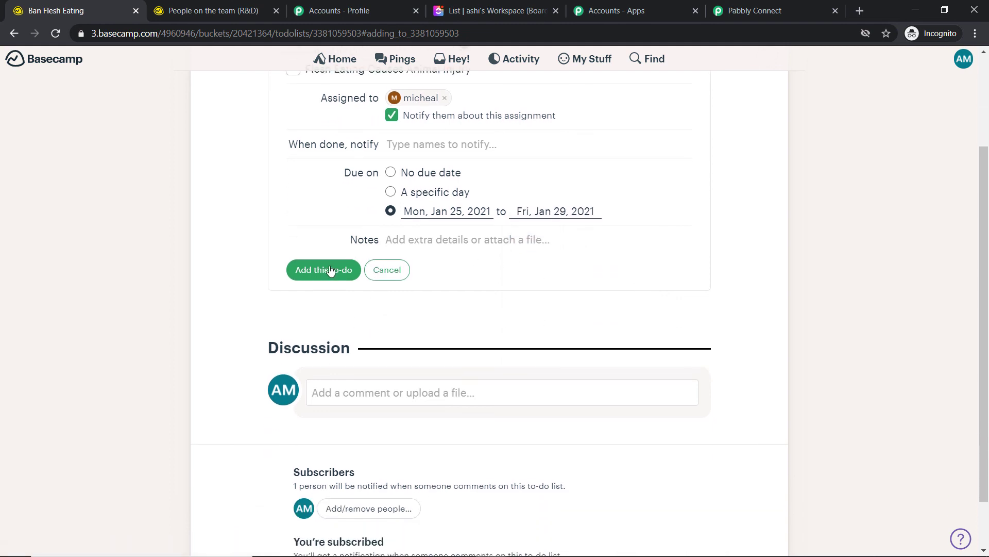
click(329, 266)
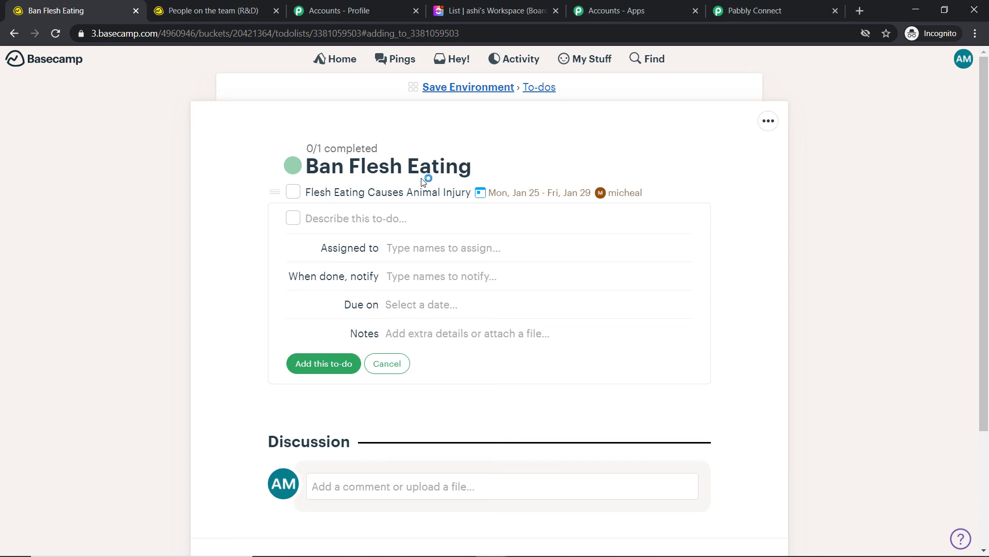
Switch to ClickUp and open the "Flesh Eating Causes Animal Injury" task in the To Do column to check its details.
click(487, 10)
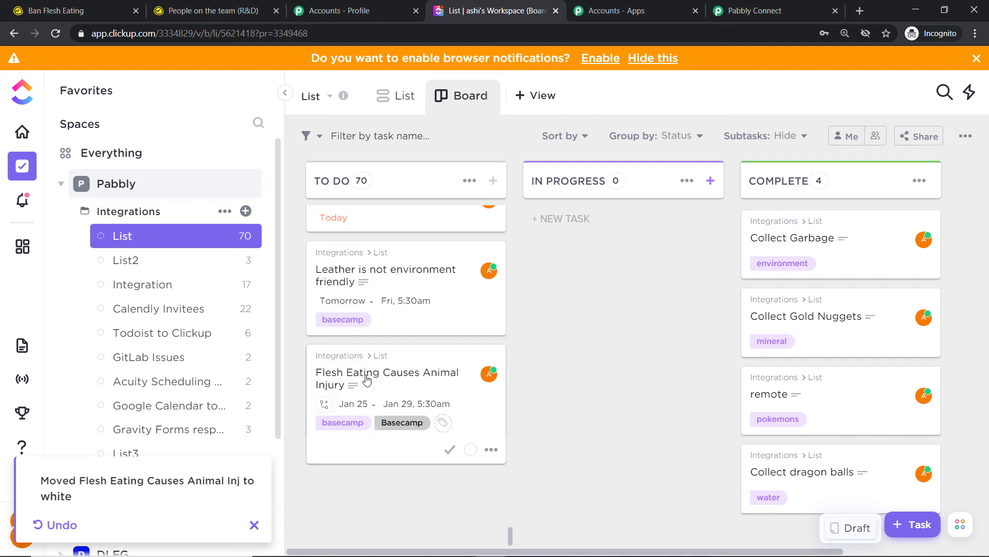
click(443, 380)
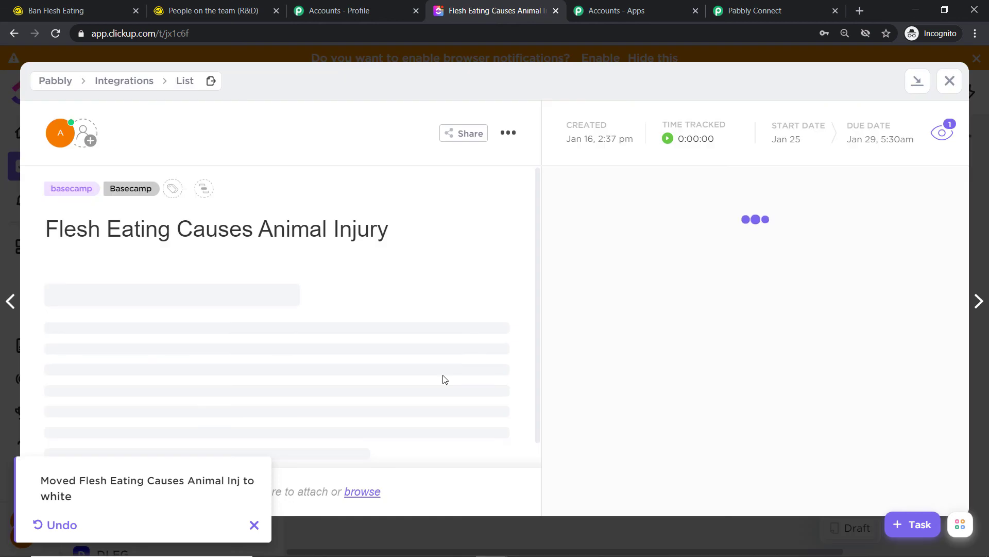